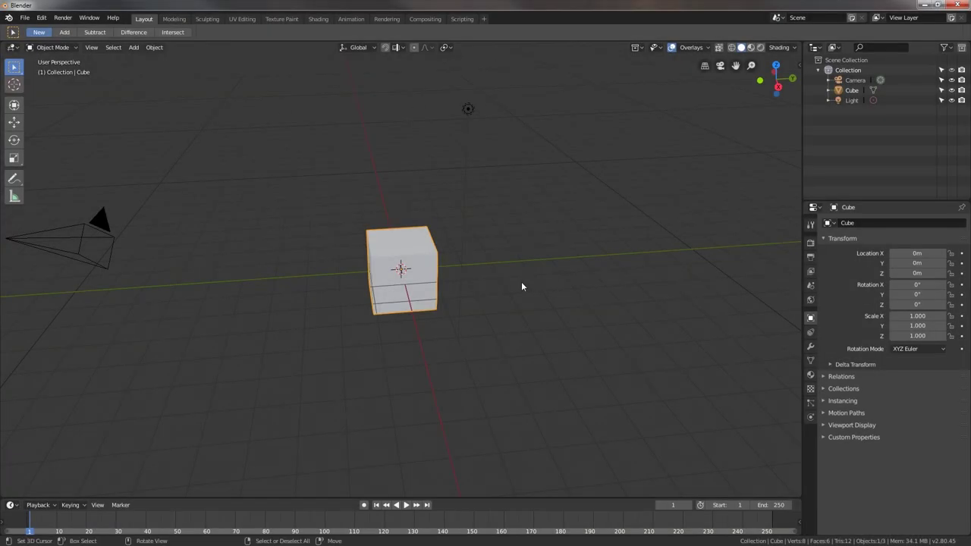
# Step: Delete the default cube, camera and light from the starting scene
pyautogui.press('a')
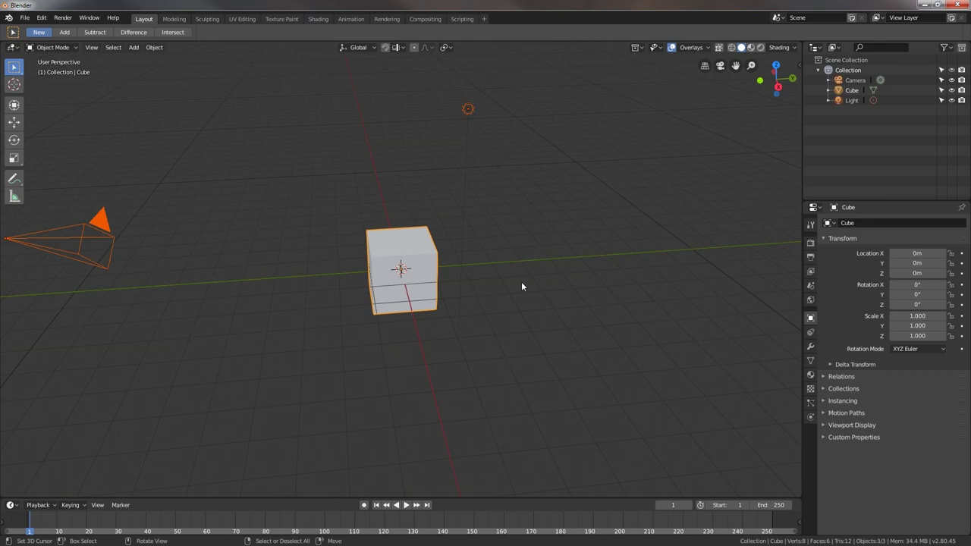
pyautogui.press('x')
pyautogui.click(521, 281)
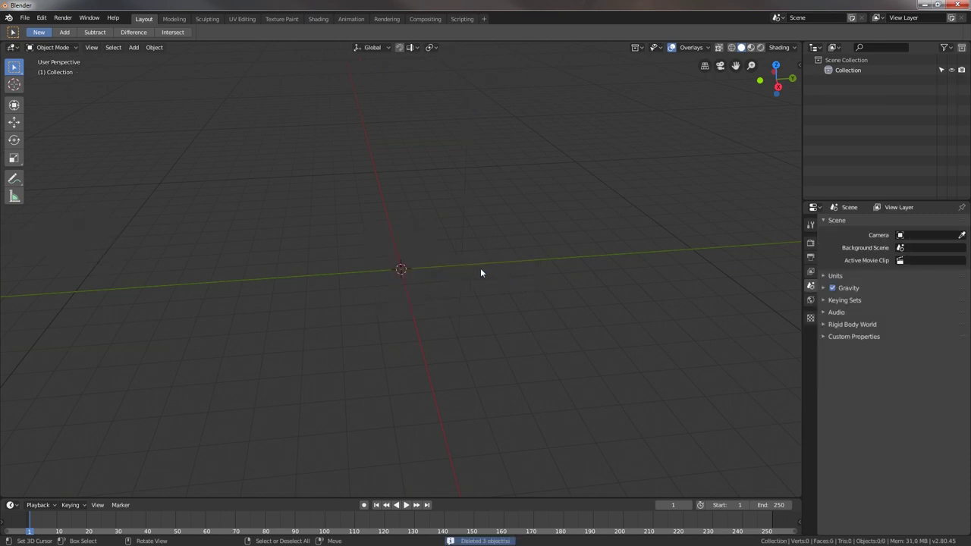
# Step: Open the file 2.80 blend head.blend
pyautogui.click(25, 18)
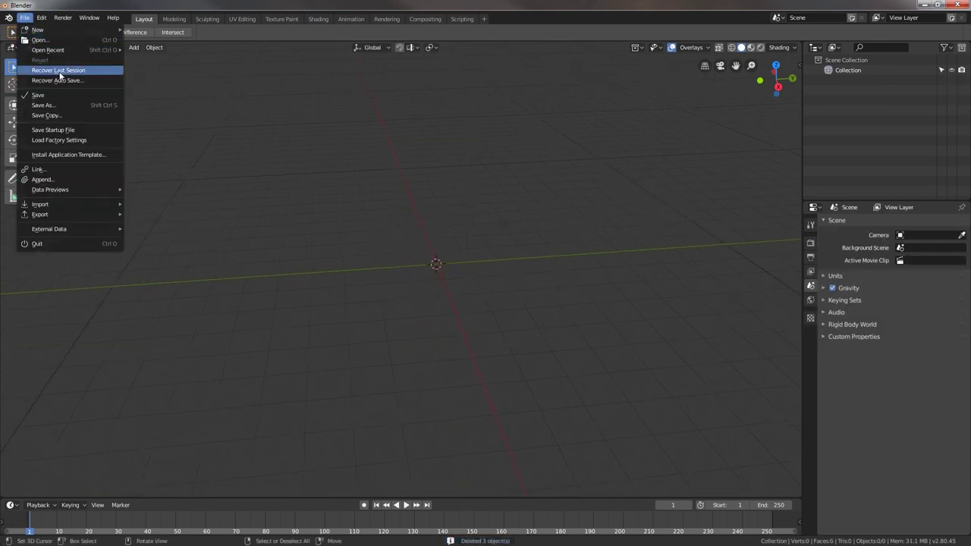
pyautogui.click(55, 40)
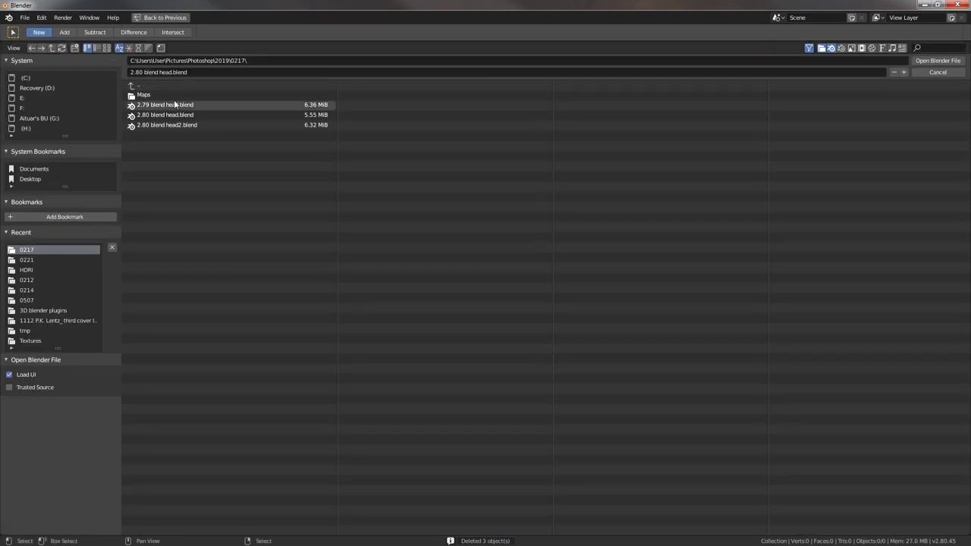
pyautogui.doubleClick(182, 117)
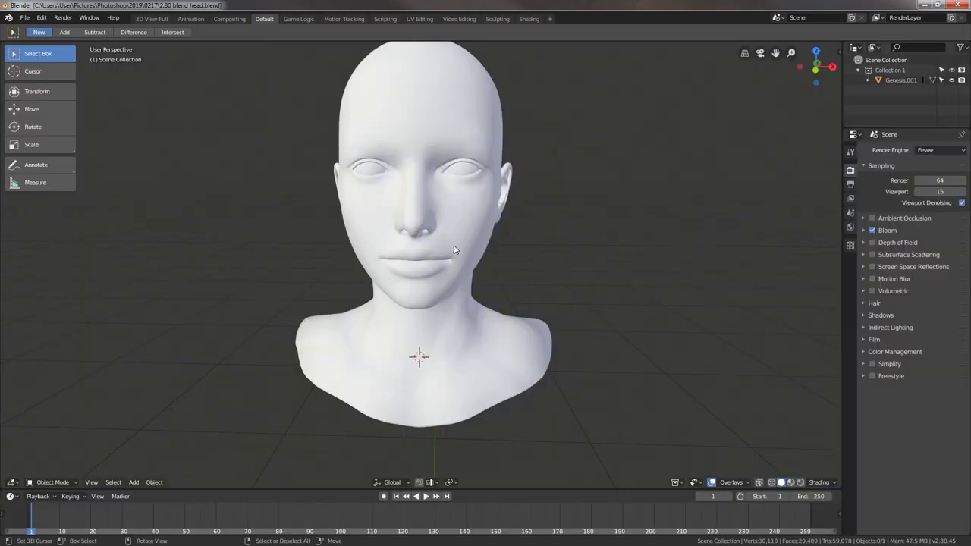
# Step: Select the head and move its geometry to the world origin
pyautogui.moveTo(455, 247); pyautogui.dragTo(501, 265, button='middle')
pyautogui.scroll(-4, 502, 262)
pyautogui.scroll(-1, 499, 262)
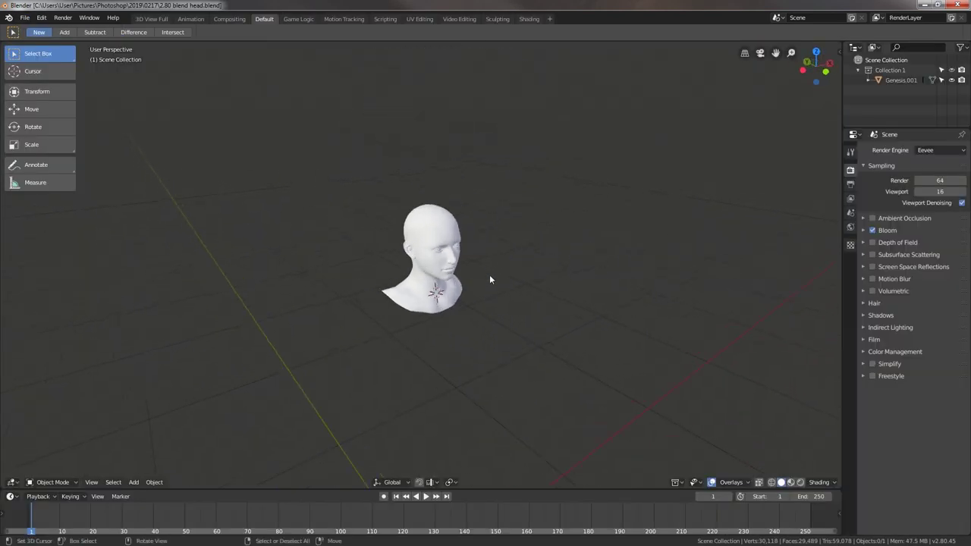
pyautogui.scroll(-2, 490, 276)
pyautogui.scroll(-3, 487, 281)
pyautogui.moveTo(488, 285); pyautogui.dragTo(499, 274, button='middle')
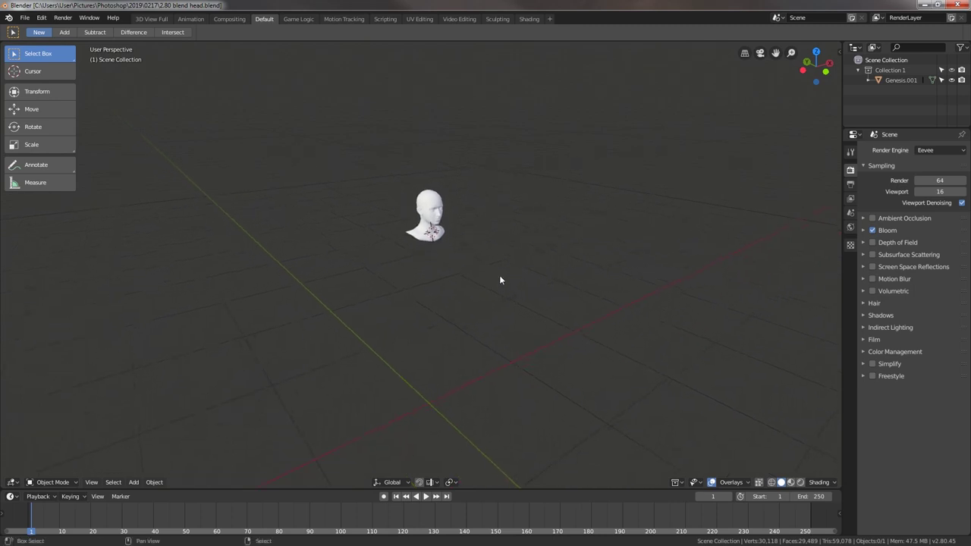
pyautogui.click(435, 214)
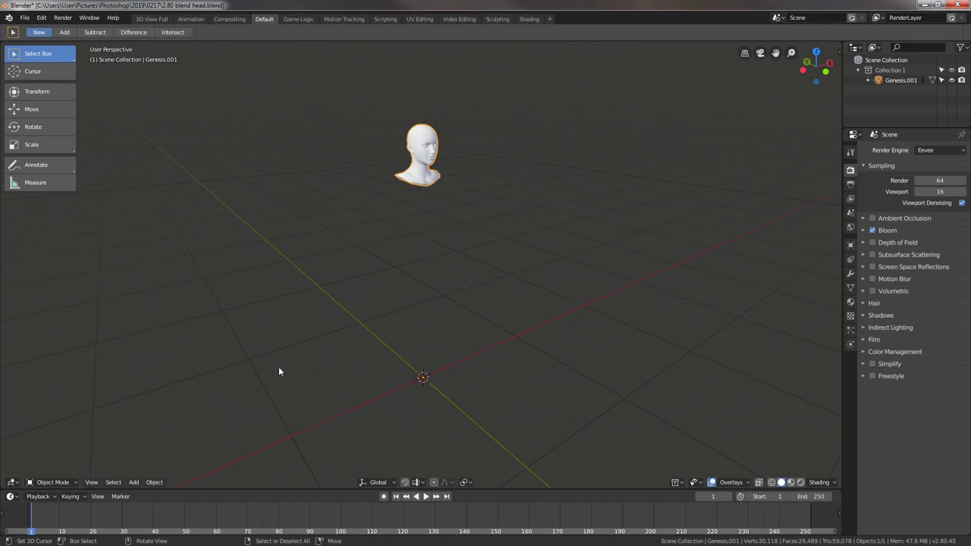
pyautogui.click(139, 482)
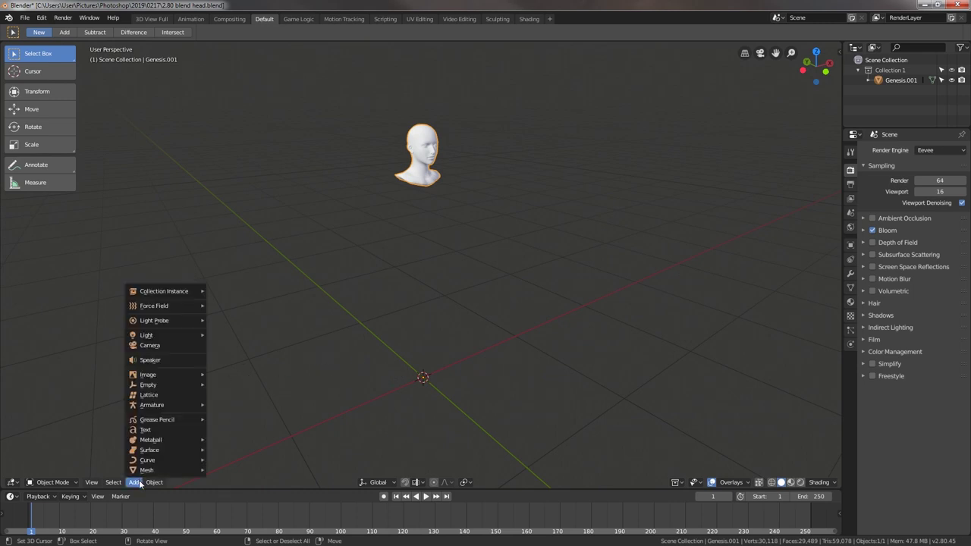
pyautogui.moveTo(154, 483)
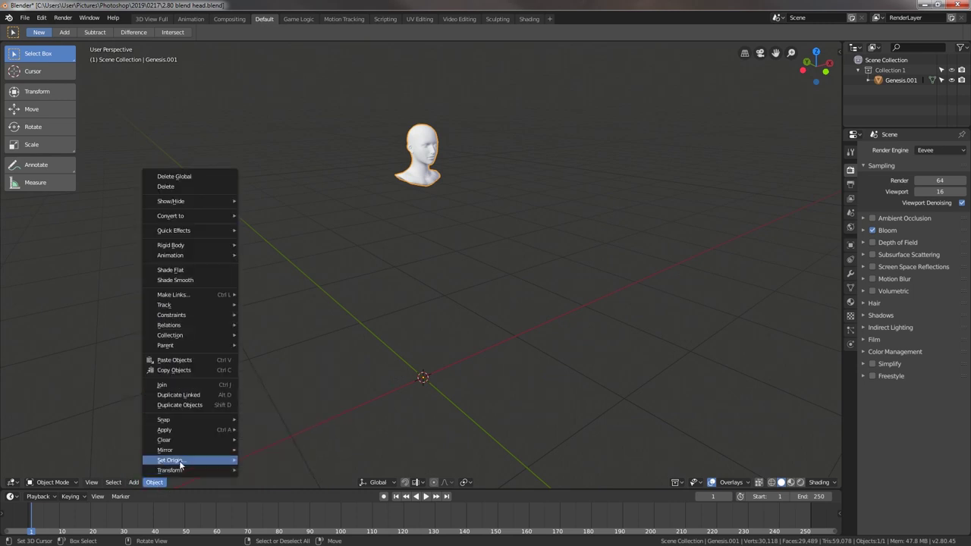
pyautogui.moveTo(171, 459)
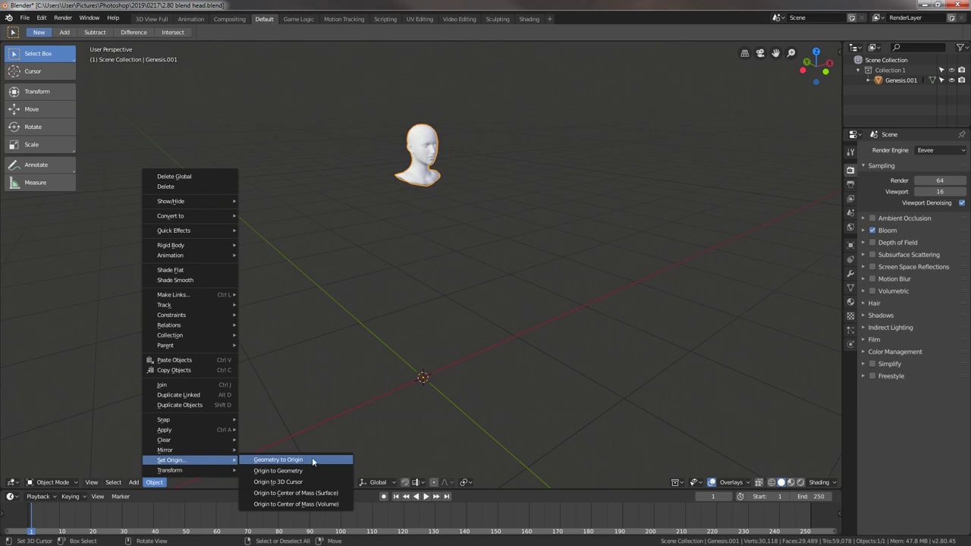
pyautogui.click(312, 457)
# Step: In front orthographic view, raise the head slightly along Z
pyautogui.moveTo(438, 412); pyautogui.dragTo(445, 384, button='middle')
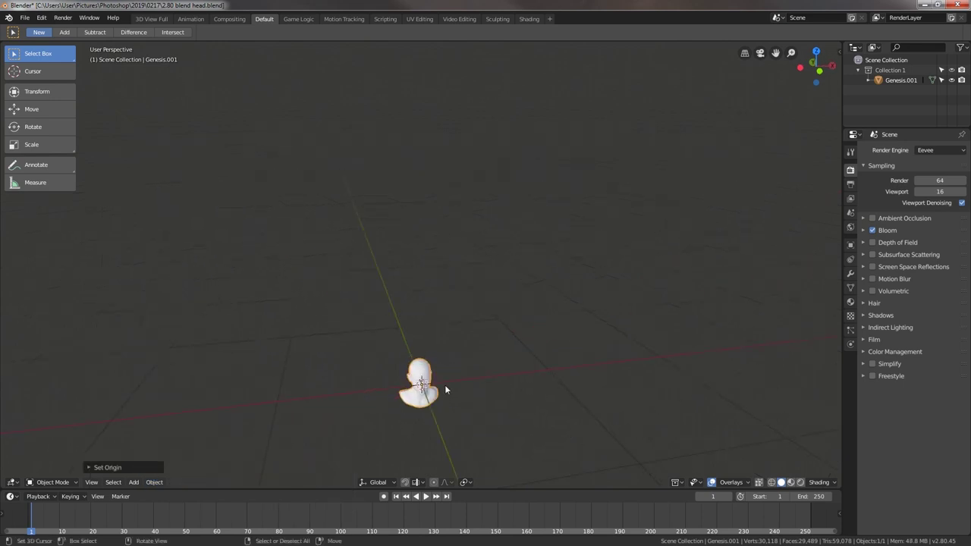
pyautogui.press('KP_1')
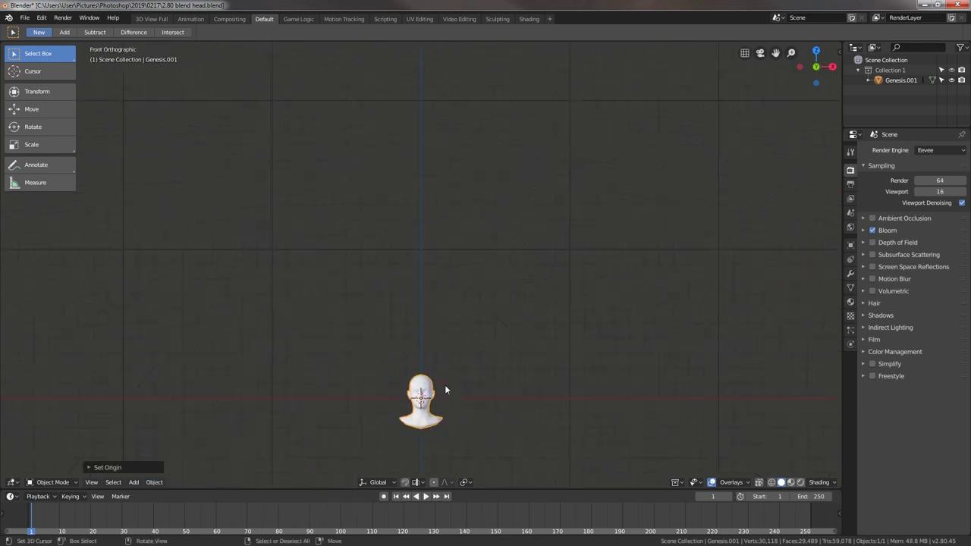
pyautogui.scroll(3, 440, 389)
pyautogui.keyDown('ctrl'); pyautogui.moveTo(438, 390); pyautogui.dragTo(446, 49, button='middle'); pyautogui.keyUp('ctrl')
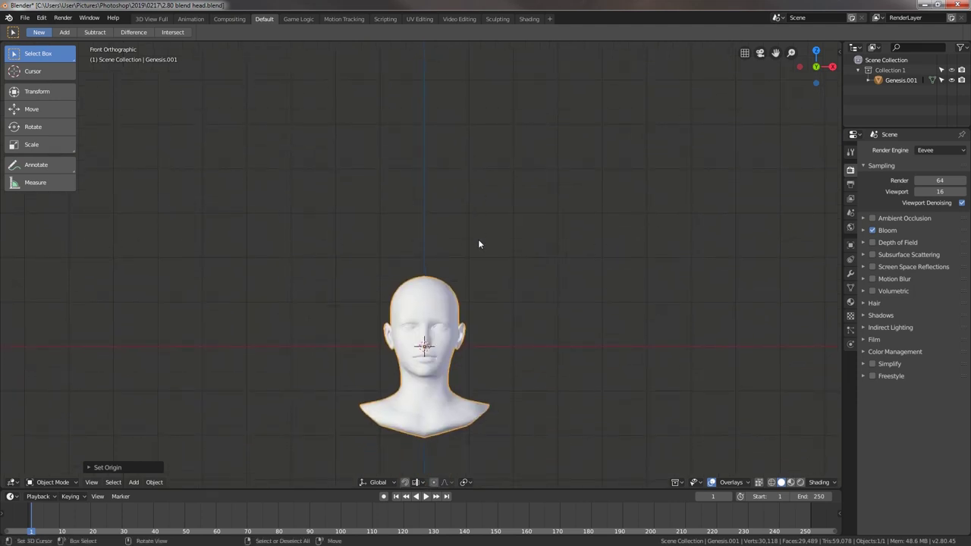
pyautogui.press('g')
pyautogui.press('z')
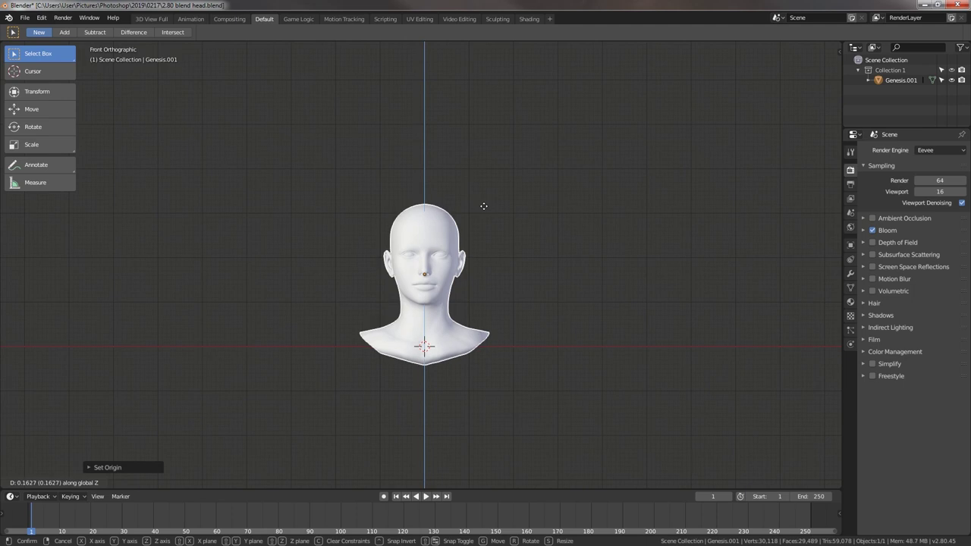
pyautogui.click(483, 205)
pyautogui.moveTo(484, 209)
pyautogui.mouseDown(button='middle')
pyautogui.moveTo(499, 257)
pyautogui.moveTo(555, 269)
pyautogui.moveTo(528, 259)
pyautogui.moveTo(531, 287)
pyautogui.moveTo(459, 296)
pyautogui.moveTo(474, 300)
pyautogui.mouseUp(button='middle')
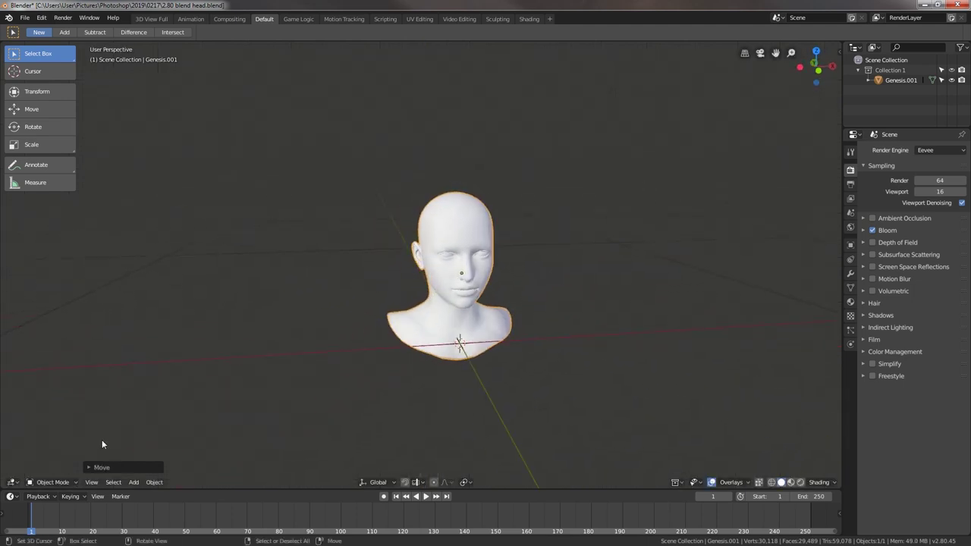
pyautogui.click(135, 482)
pyautogui.moveTo(146, 334)
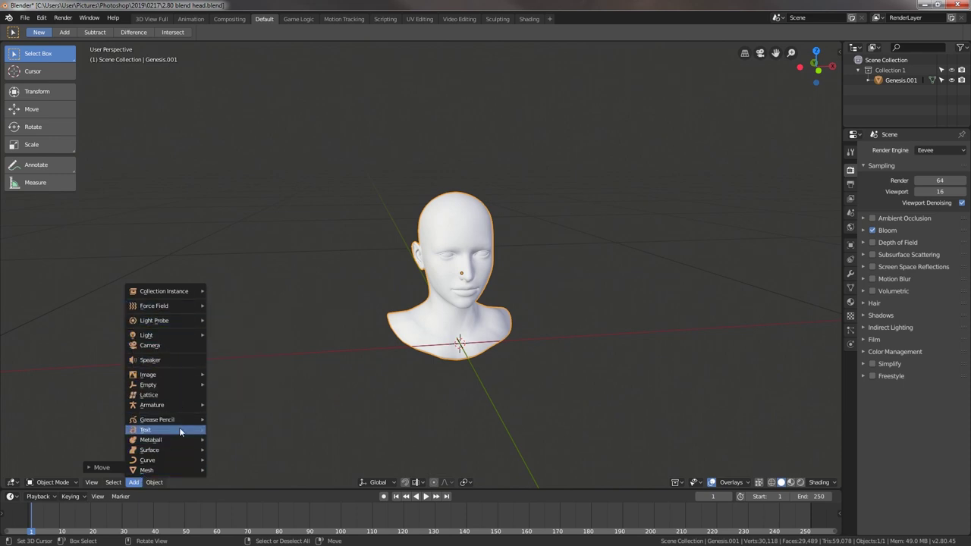
# Step: Add a blank grease pencil object and scale it down to about 0.26
pyautogui.click(227, 419)
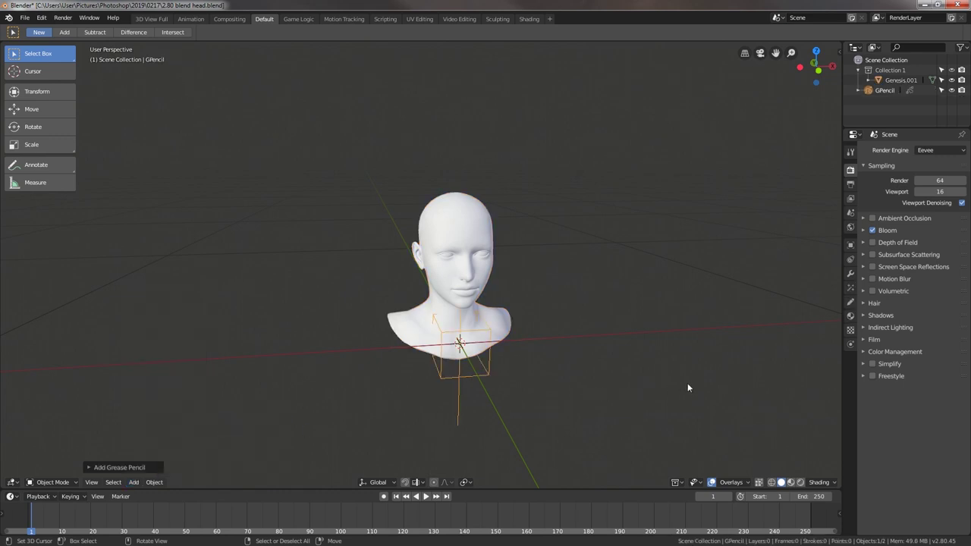
pyautogui.press('s')
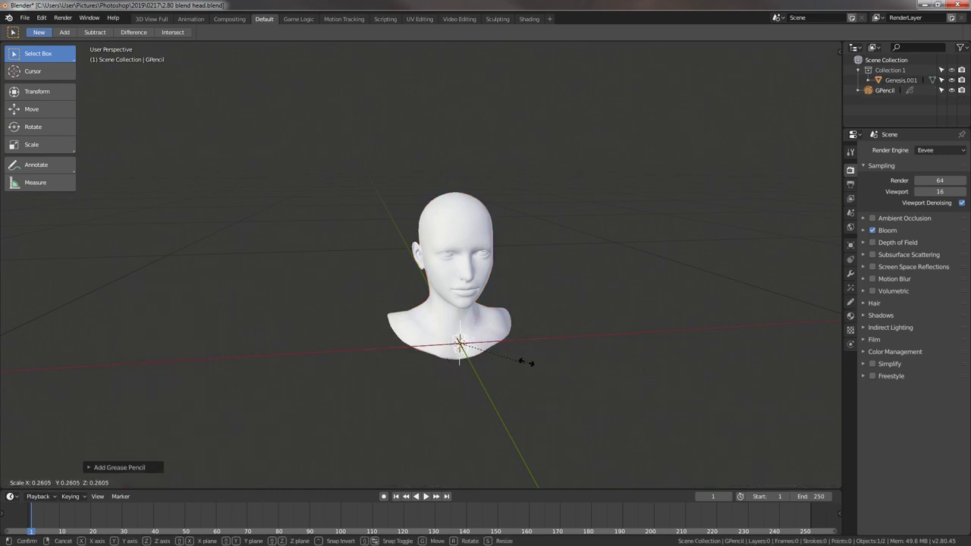
pyautogui.click(507, 361)
pyautogui.moveTo(556, 358)
pyautogui.mouseDown(button='middle')
pyautogui.moveTo(494, 336)
pyautogui.moveTo(509, 344)
pyautogui.mouseUp(button='middle')
# Step: Frame the head and neck in right orthographic view and put GPencil into Draw mode
pyautogui.press('KP_3')
pyautogui.scroll(2, 508, 344)
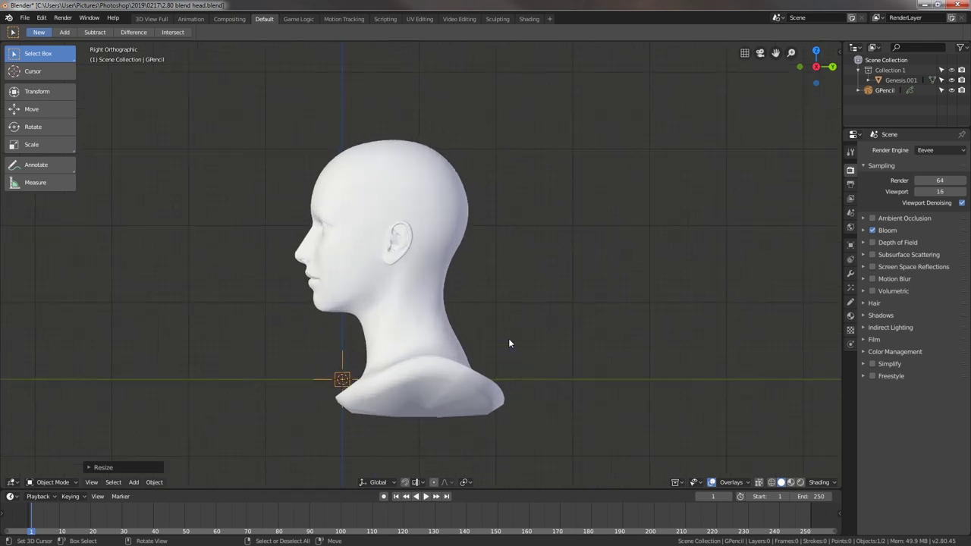
pyautogui.scroll(3, 508, 344)
pyautogui.moveTo(461, 299)
pyautogui.keyDown('shift'); pyautogui.mouseDown(button='middle')
pyautogui.moveTo(527, 314)
pyautogui.moveTo(465, 287)
pyautogui.mouseUp(button='middle'); pyautogui.keyUp('shift')
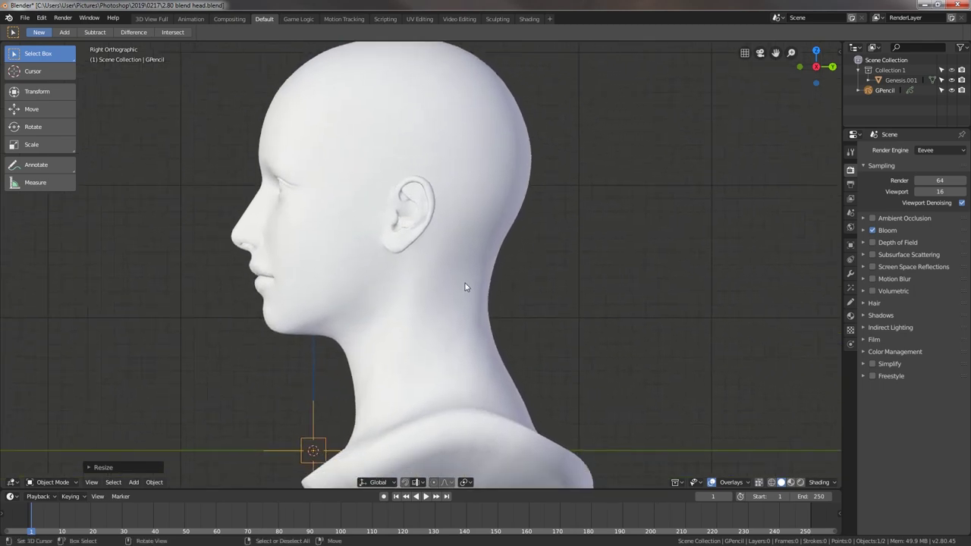
pyautogui.hotkey('ctrl', 'Tab')
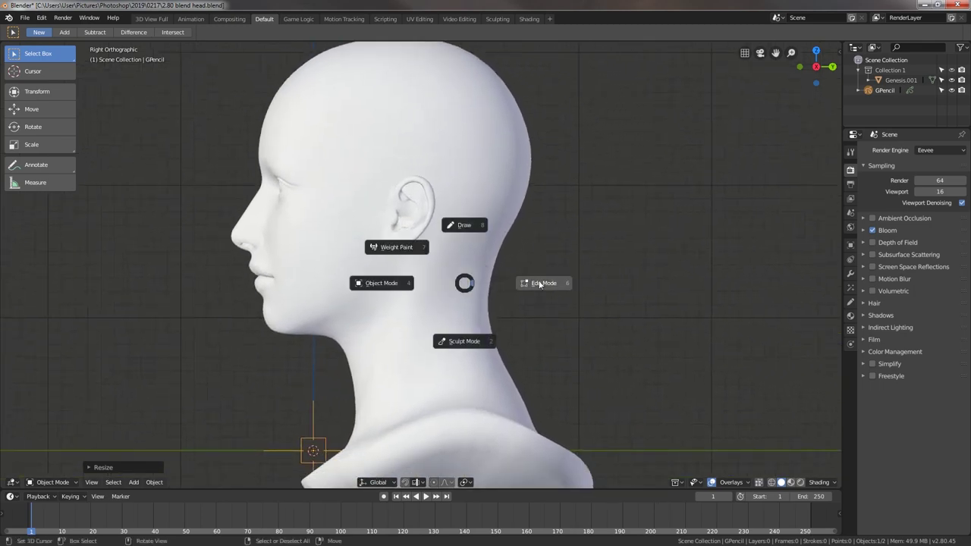
pyautogui.click(476, 228)
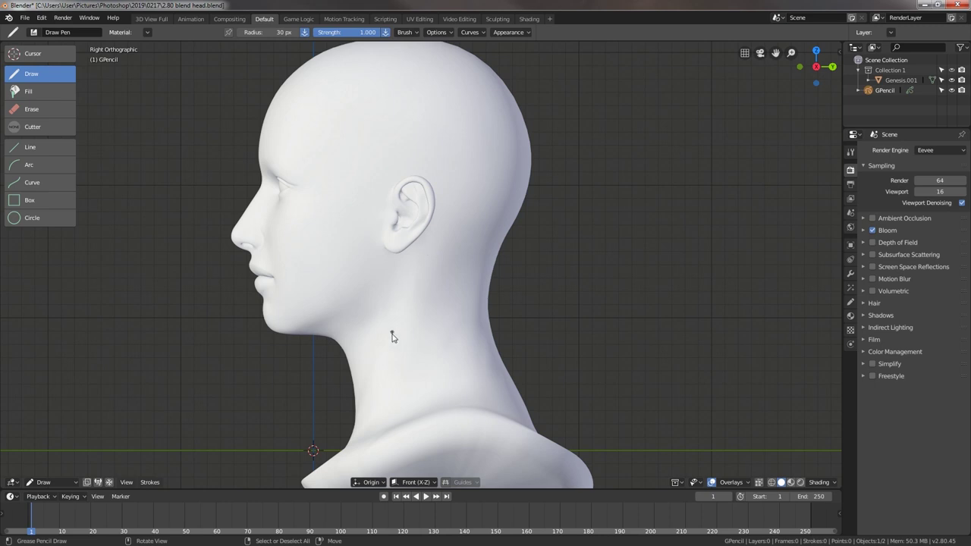
# Step: Set stroke placement to 3D Cursor and return to Object Mode
pyautogui.click(371, 483)
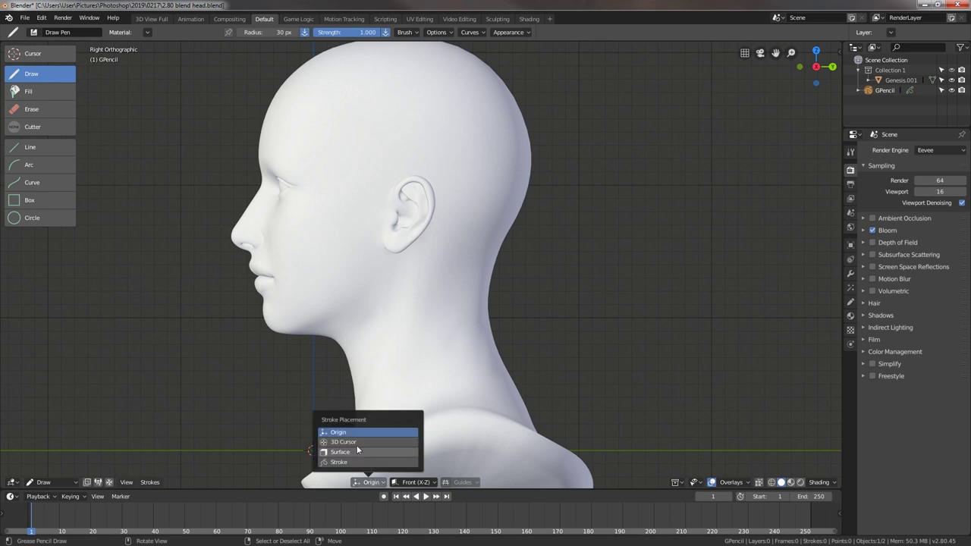
pyautogui.click(345, 442)
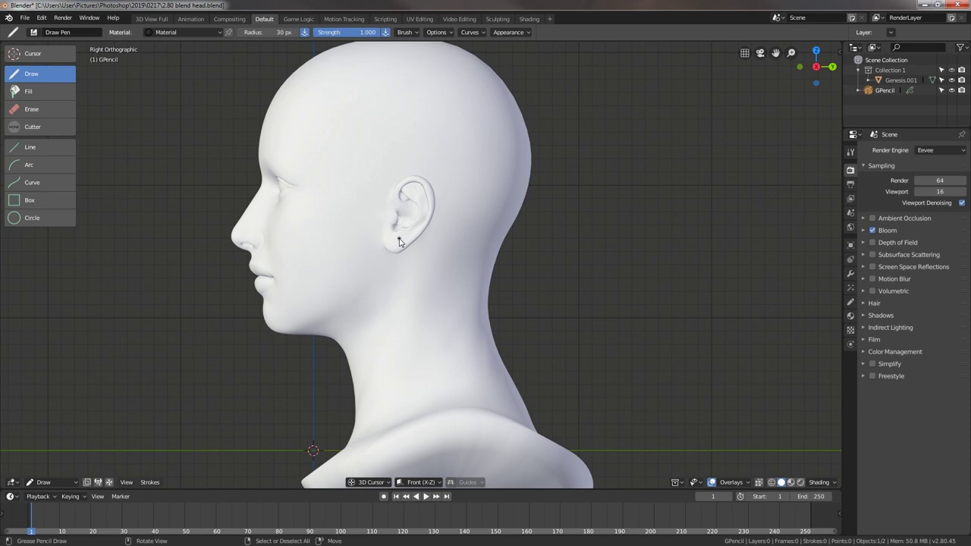
pyautogui.hotkey('ctrl', 'Tab')
pyautogui.click(362, 248)
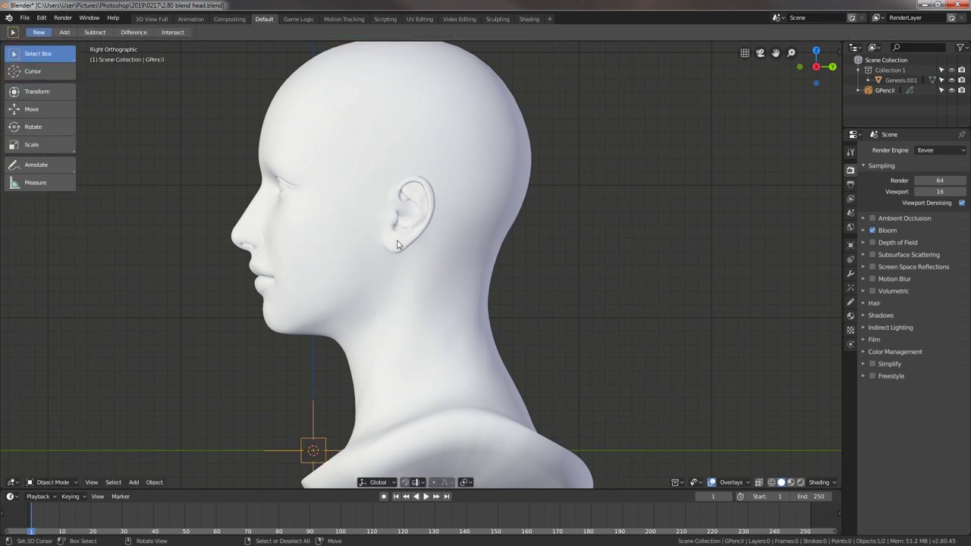
# Step: Place the 3D cursor on the earlobe and re-enter Draw mode in right view
pyautogui.keyDown('shift'); pyautogui.rightClick(398, 238); pyautogui.keyUp('shift')
pyautogui.scroll(3, 468, 306)
pyautogui.moveTo(505, 310)
pyautogui.mouseDown(button='middle')
pyautogui.moveTo(462, 329)
pyautogui.moveTo(458, 321)
pyautogui.moveTo(556, 310)
pyautogui.moveTo(491, 318)
pyautogui.mouseUp(button='middle')
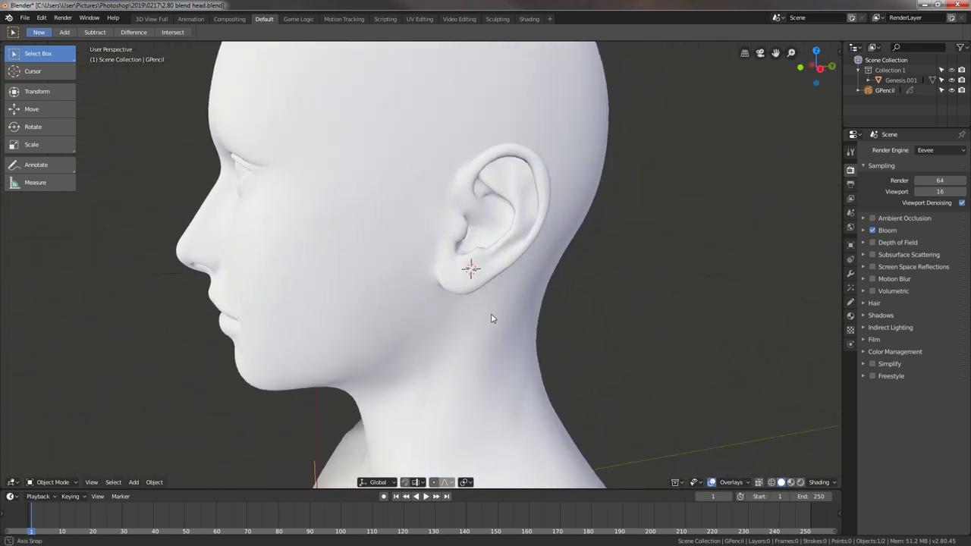
pyautogui.hotkey('ctrl', 'Tab')
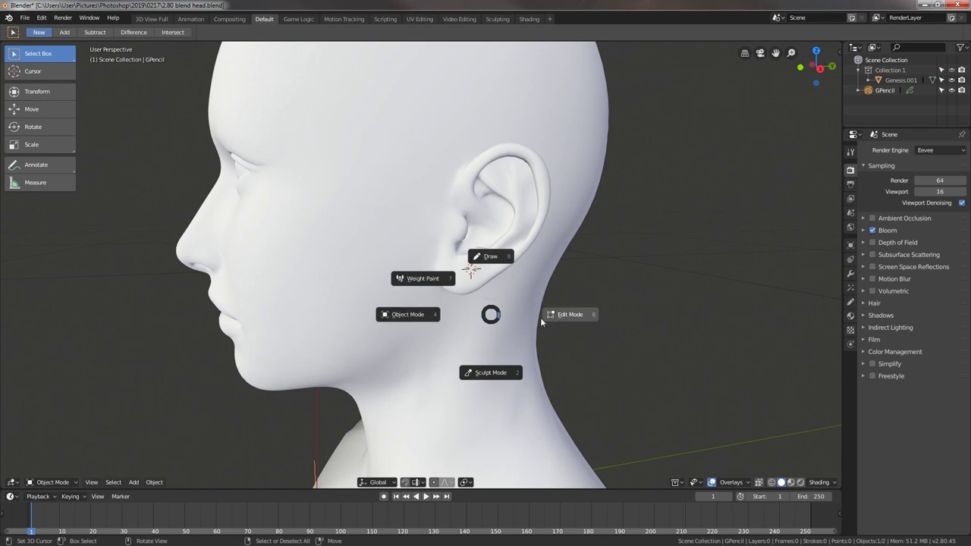
pyautogui.click(497, 261)
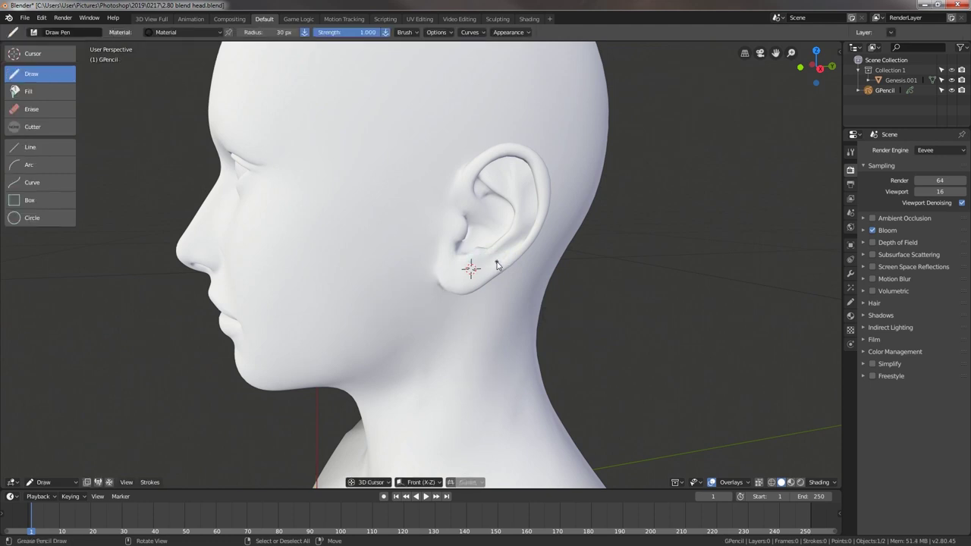
pyautogui.press('KP_3')
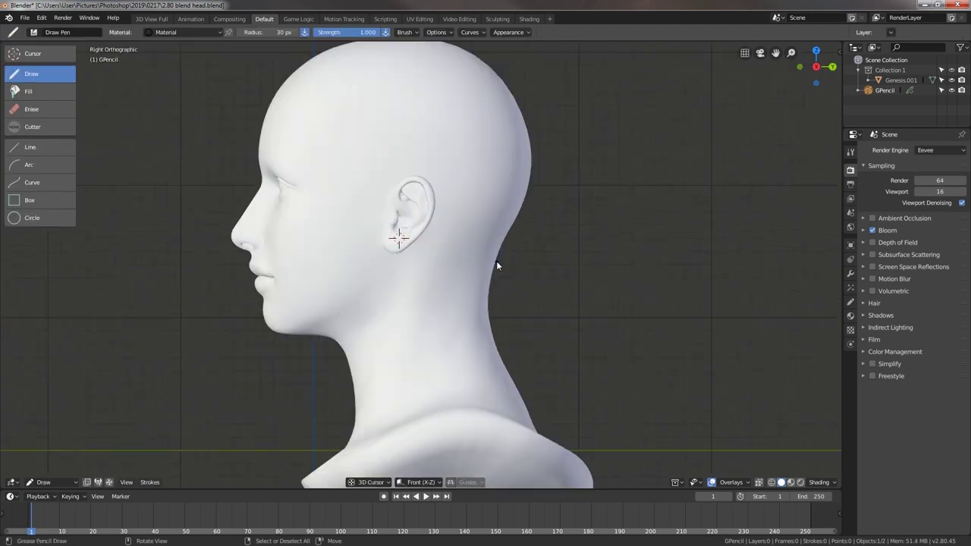
# Step: Set the draw brush radius to 15 px after undoing a trial stroke at the earlobe
pyautogui.click(399, 242)
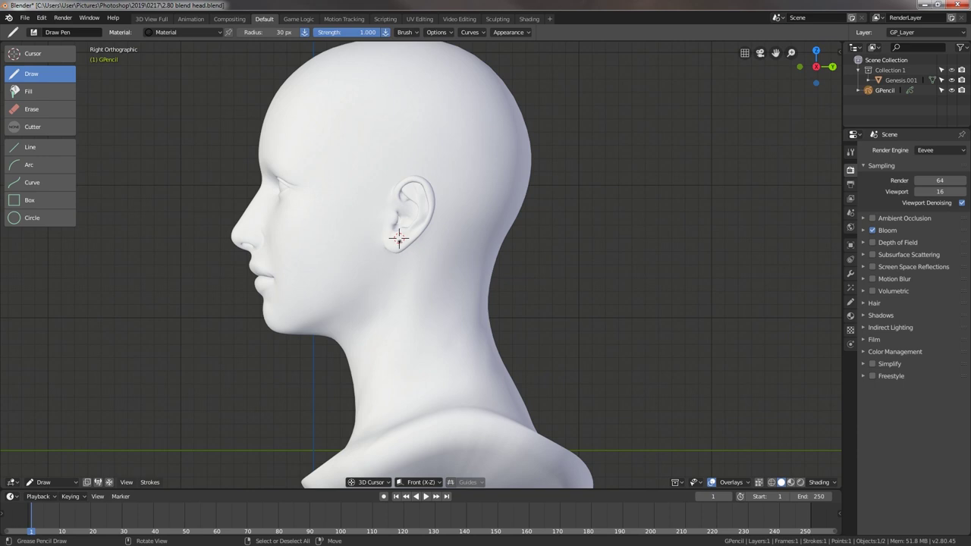
pyautogui.moveTo(399, 240); pyautogui.dragTo(402, 275)
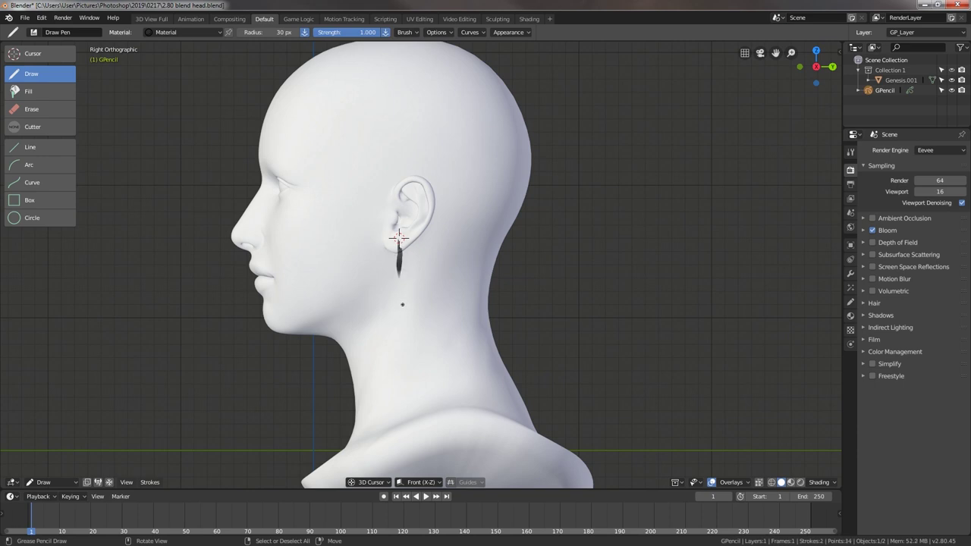
pyautogui.hotkey('ctrl', 'z')
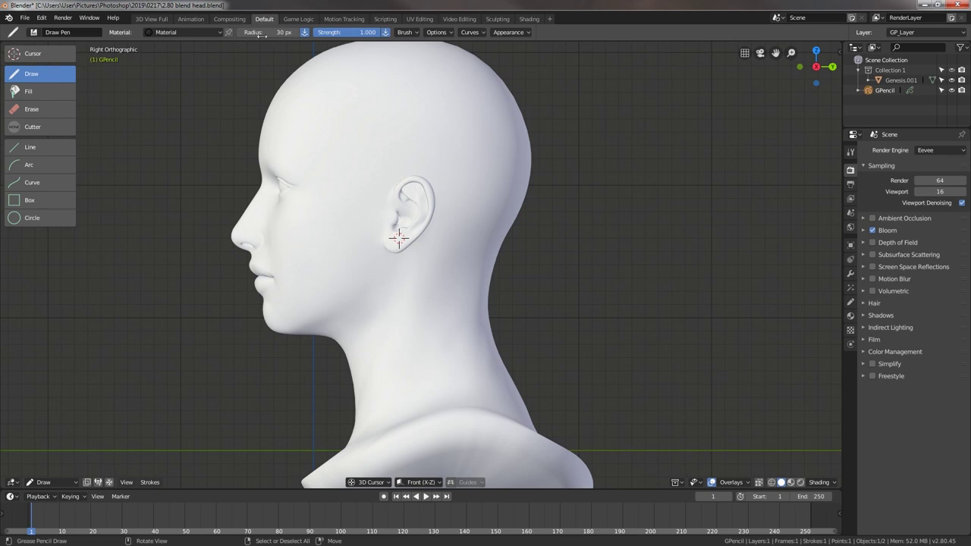
pyautogui.click(262, 32)
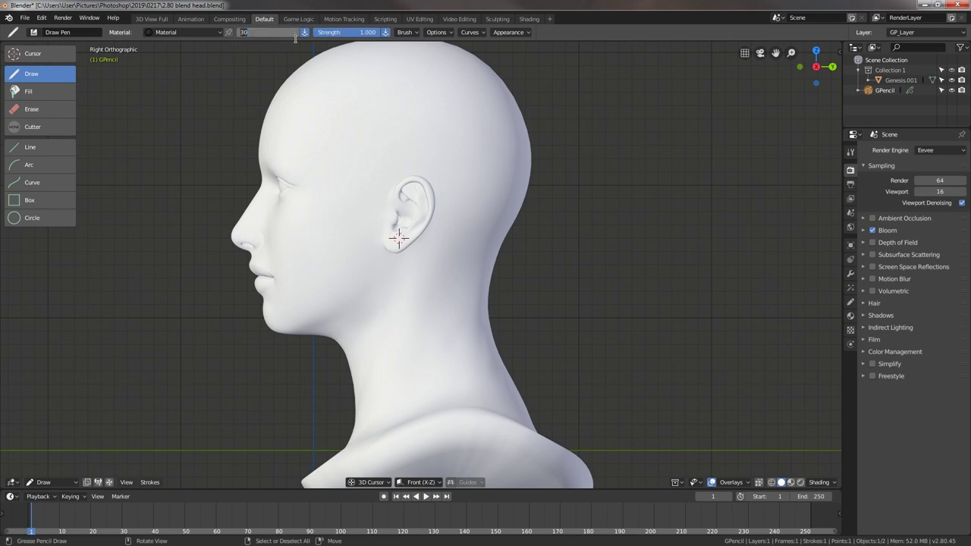
pyautogui.write('15')
pyautogui.press('Return')
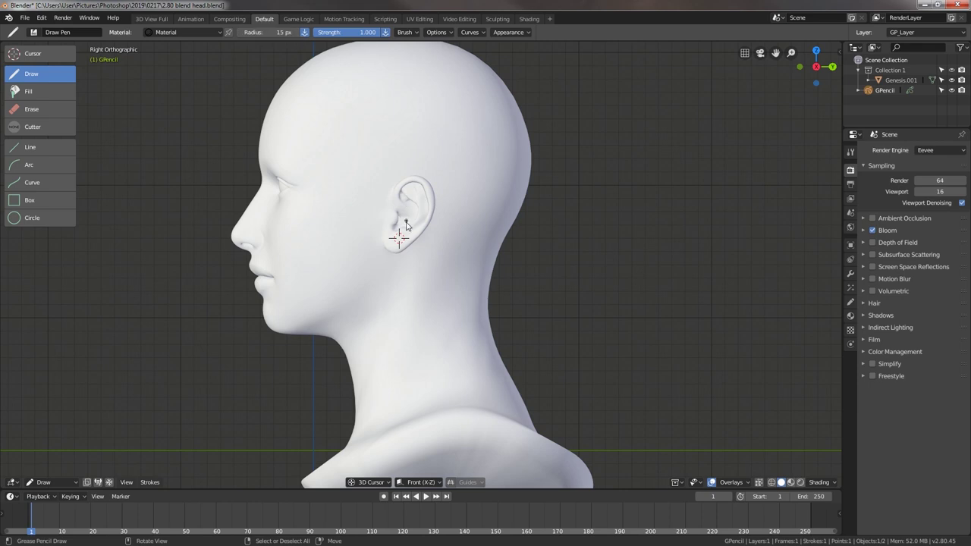
# Step: Draw two wavy strands from the earlobe down the neck and orbit to inspect them
pyautogui.moveTo(399, 248); pyautogui.dragTo(396, 314)
pyautogui.hotkey('ctrl', 'z')
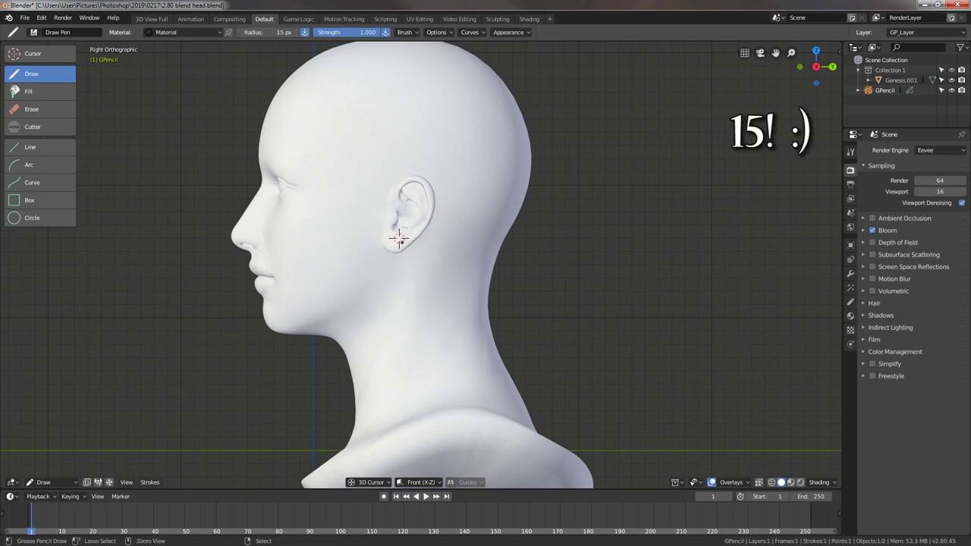
pyautogui.moveTo(398, 244); pyautogui.dragTo(395, 301)
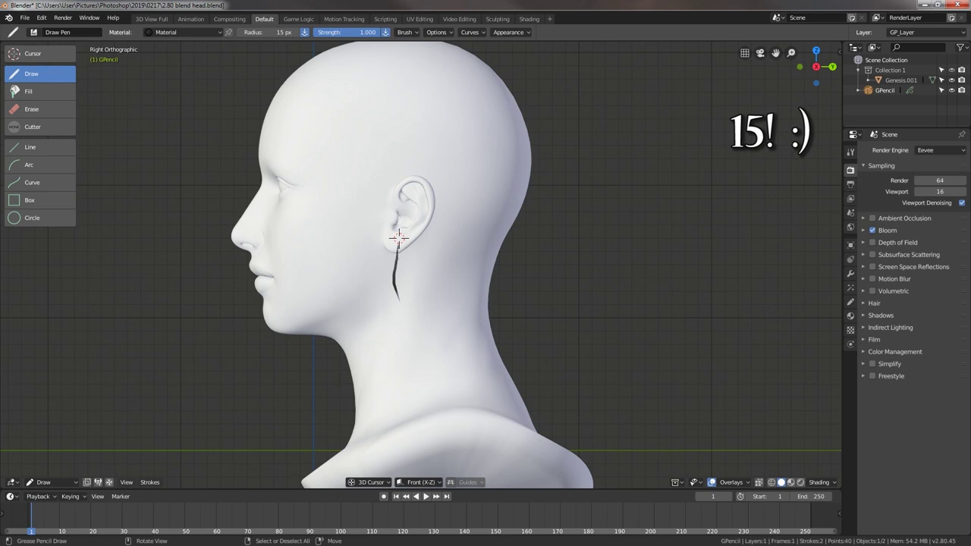
pyautogui.moveTo(400, 253); pyautogui.dragTo(393, 351)
pyautogui.scroll(-2, 464, 250)
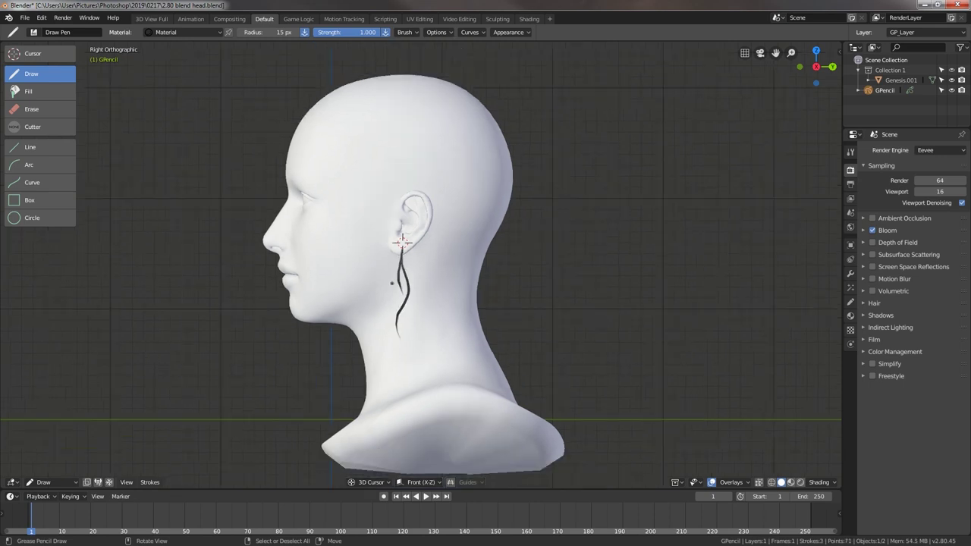
pyautogui.moveTo(464, 250); pyautogui.dragTo(425, 273, button='middle')
pyautogui.scroll(4, 406, 292)
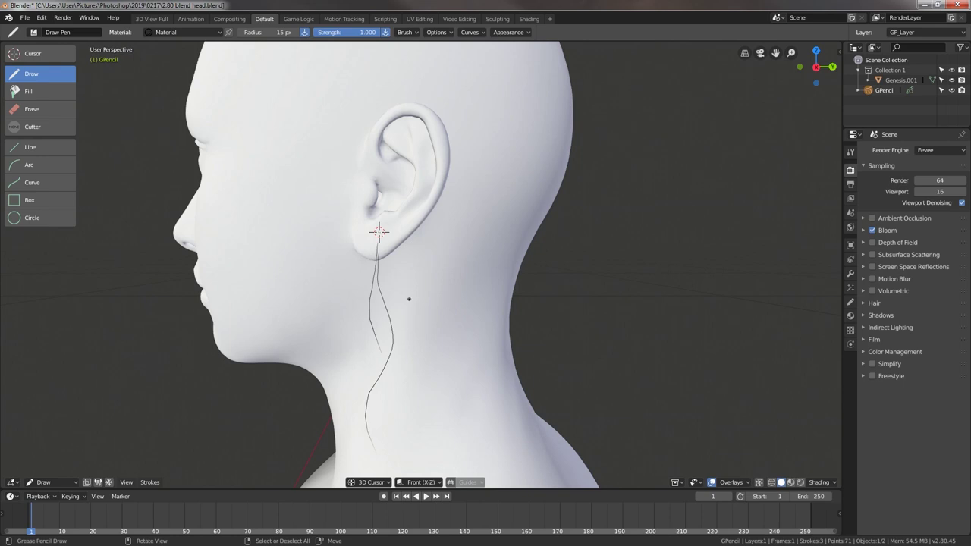
pyautogui.scroll(-5, 414, 300)
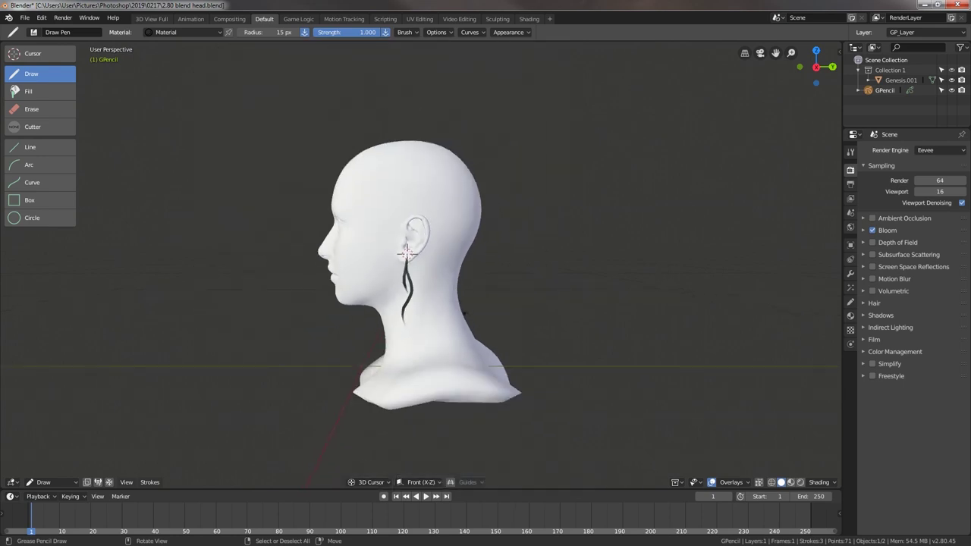
# Step: Undo the strands and redraw two wavy strands from below the ear down the neck
pyautogui.moveTo(406, 260); pyautogui.dragTo(407, 336)
pyautogui.moveTo(475, 307); pyautogui.dragTo(552, 324, button='middle')
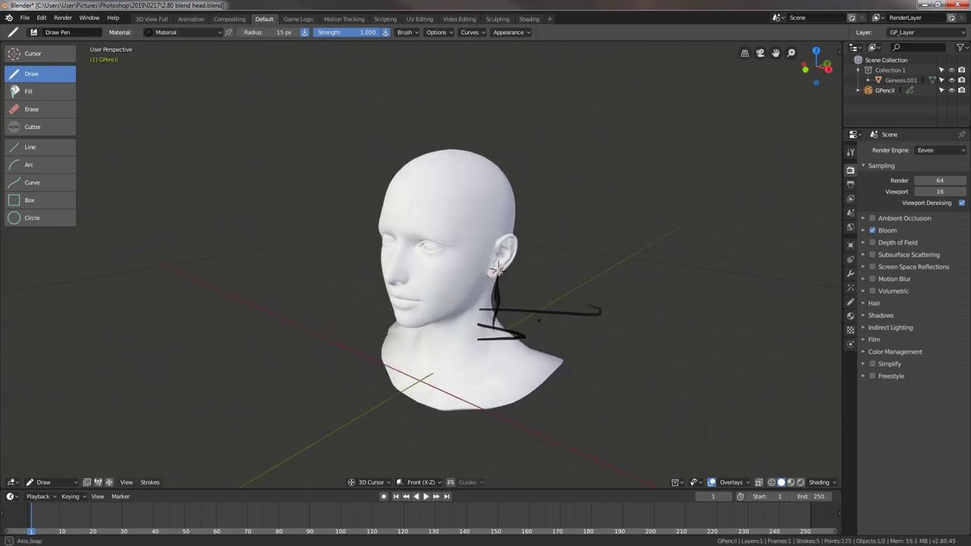
pyautogui.hotkey('ctrl', 'z')
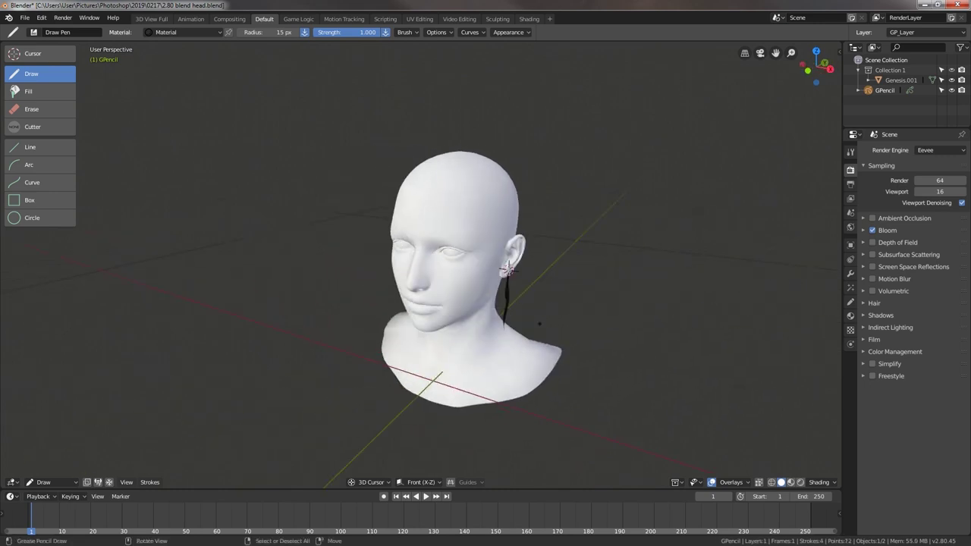
pyautogui.press('KP_3')
pyautogui.hotkey('ctrl', 'z')
pyautogui.hotkey('ctrl', 'z')
pyautogui.hotkey('ctrl', 'z')
pyautogui.moveTo(409, 255); pyautogui.dragTo(411, 288)
pyautogui.moveTo(410, 254); pyautogui.dragTo(410, 311)
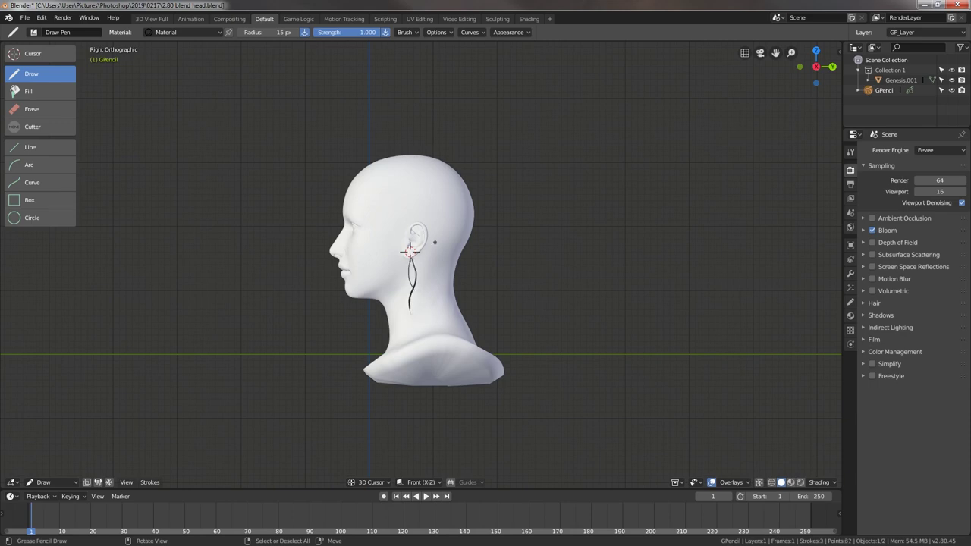
# Step: Try a thin strand beside the ear in front view, then undo the earring strands
pyautogui.press('KP_1')
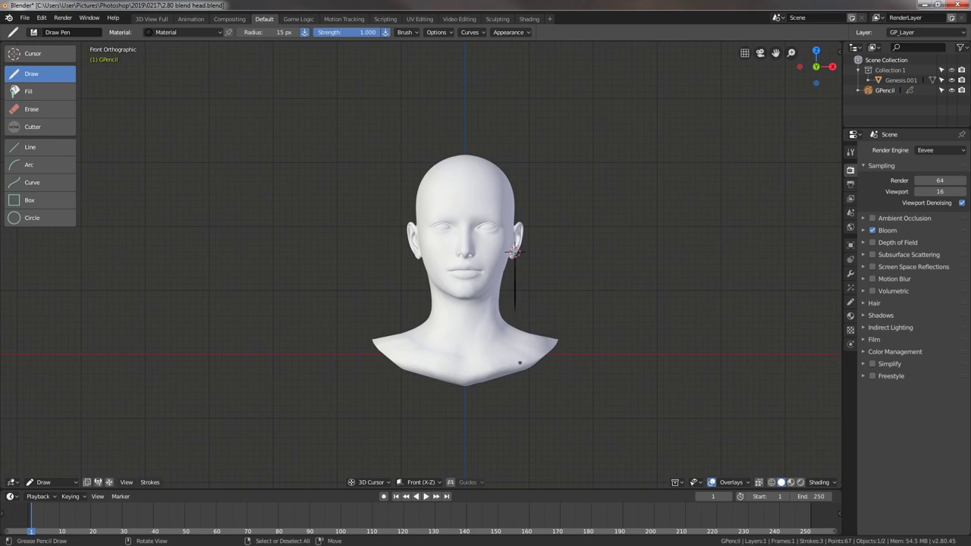
pyautogui.scroll(2, 515, 252)
pyautogui.scroll(2, 616, 236)
pyautogui.keyDown('shift'); pyautogui.moveTo(616, 236); pyautogui.dragTo(487, 189, button='middle'); pyautogui.keyUp('shift')
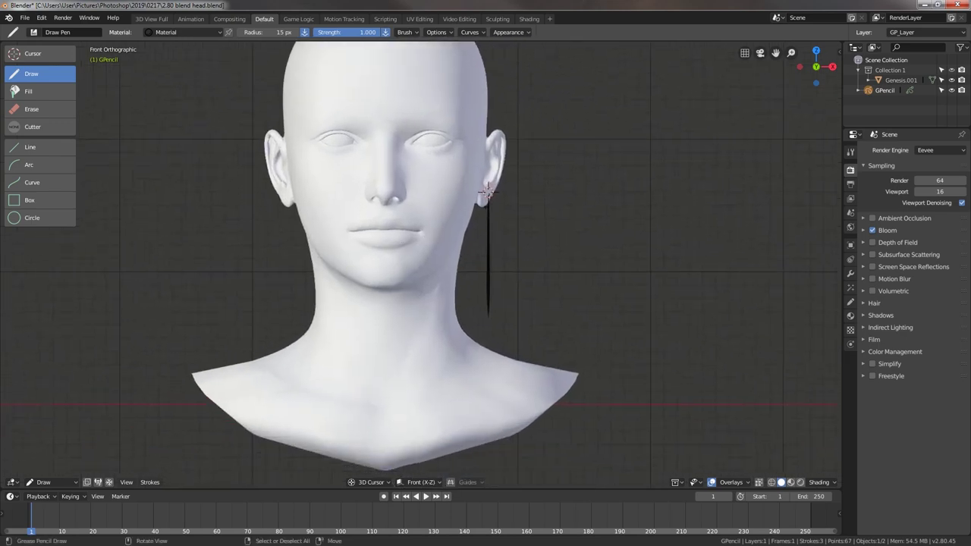
pyautogui.moveTo(485, 206); pyautogui.dragTo(483, 265)
pyautogui.moveTo(540, 244)
pyautogui.mouseDown(button='middle')
pyautogui.moveTo(319, 228)
pyautogui.moveTo(425, 227)
pyautogui.mouseUp(button='middle')
pyautogui.hotkey('ctrl', 'z')
pyautogui.hotkey('ctrl', 'z')
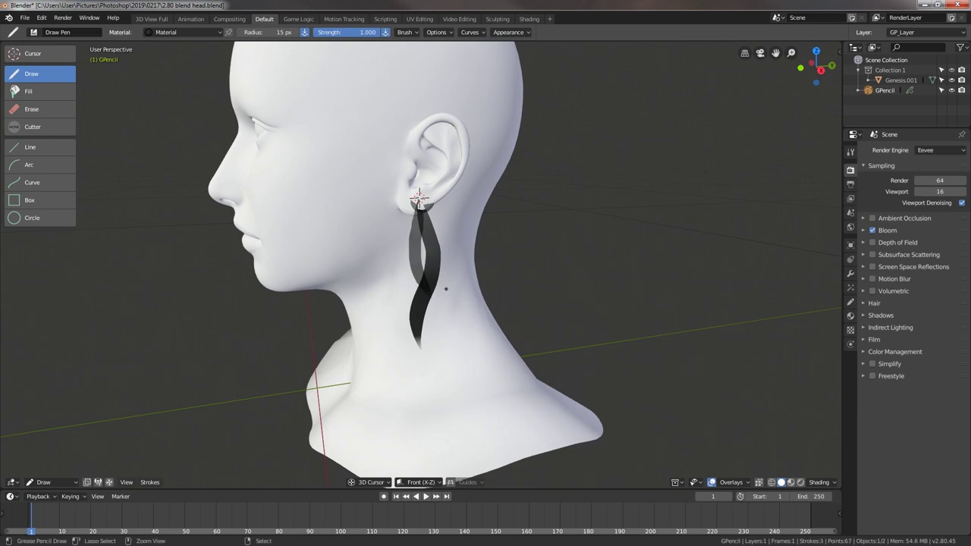
pyautogui.hotkey('ctrl', 'z')
# Step: Set the brush radius to 3 px and switch to right orthographic view
pyautogui.click(273, 33)
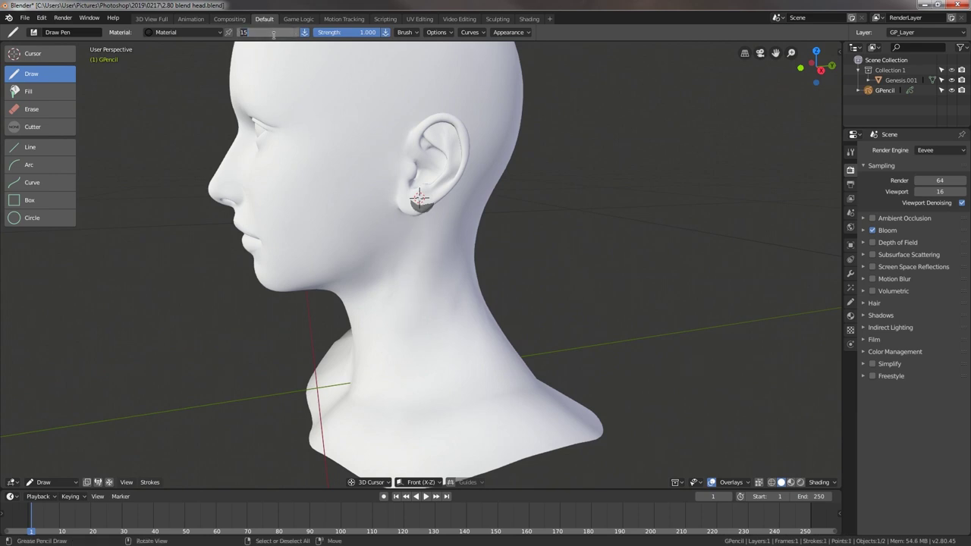
pyautogui.write('3')
pyautogui.press('Return')
pyautogui.moveTo(402, 204); pyautogui.dragTo(422, 213, button='middle')
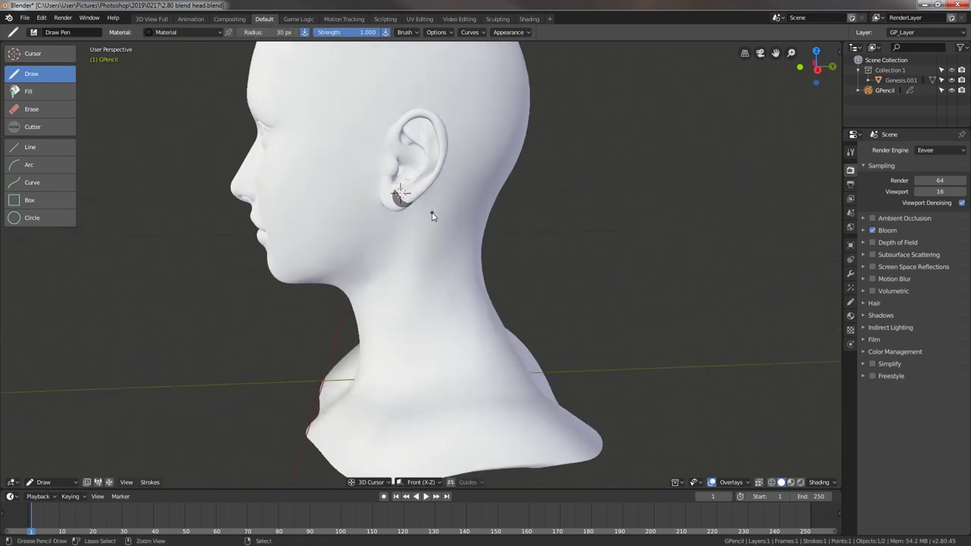
pyautogui.click(277, 32)
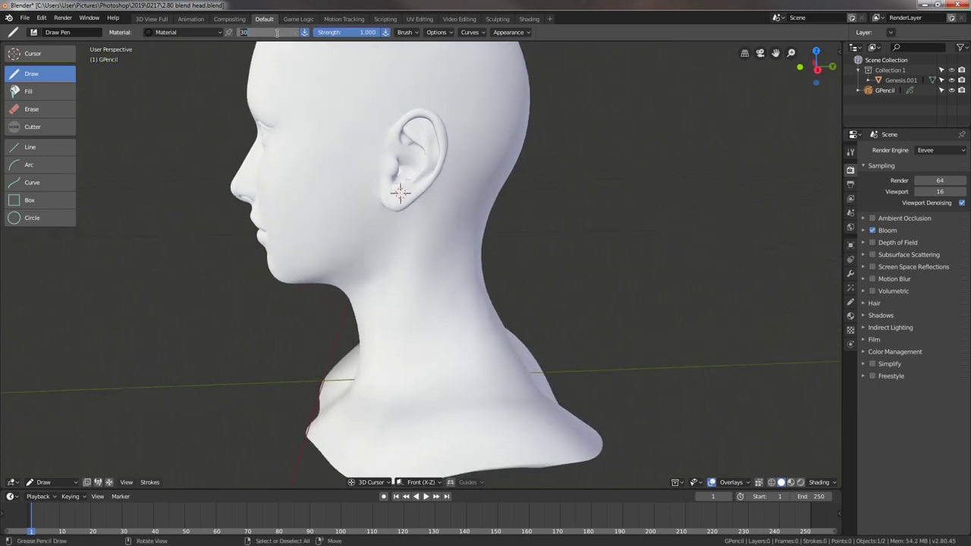
pyautogui.press('Escape')
pyautogui.press('KP_3')
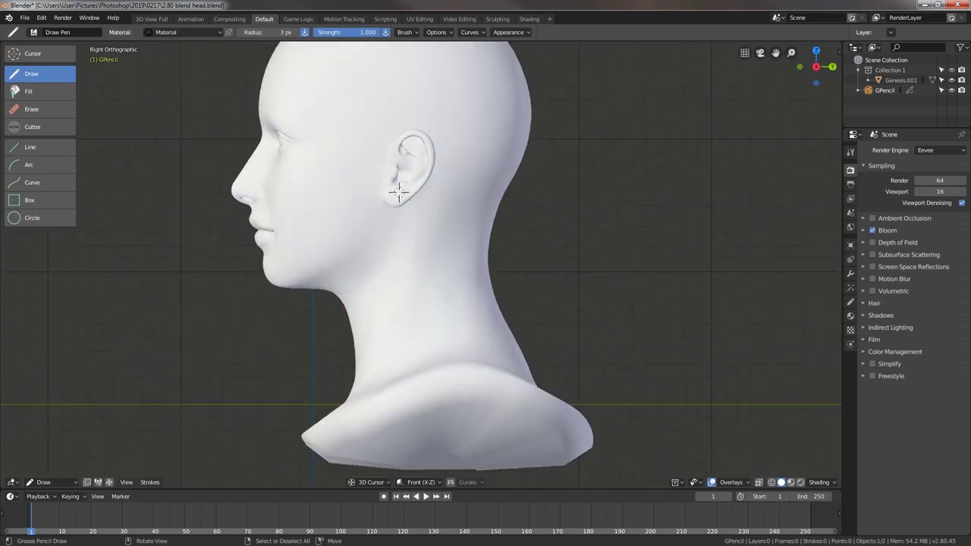
# Step: Draw three thin strands from the ear down the neck in right view
pyautogui.moveTo(398, 194); pyautogui.dragTo(409, 288)
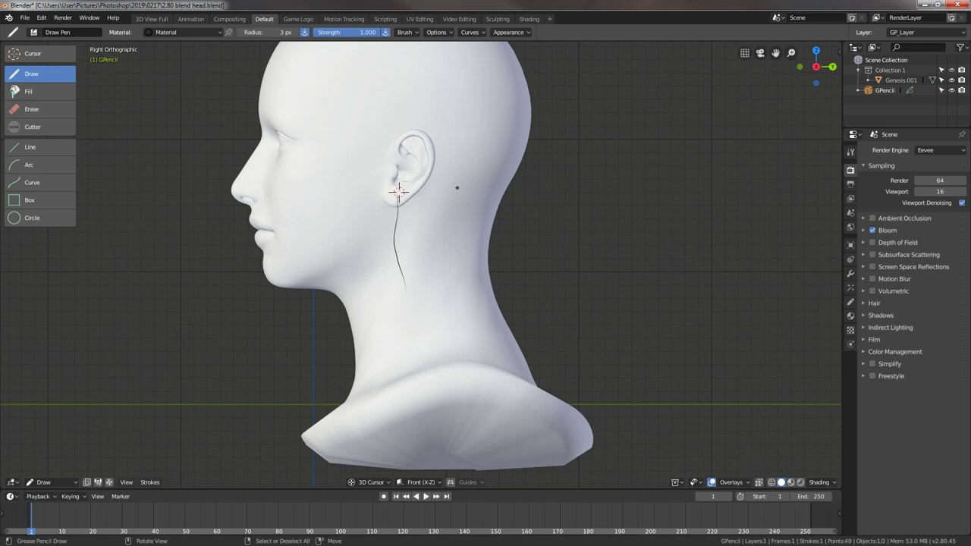
pyautogui.moveTo(399, 192); pyautogui.dragTo(390, 213, button='middle')
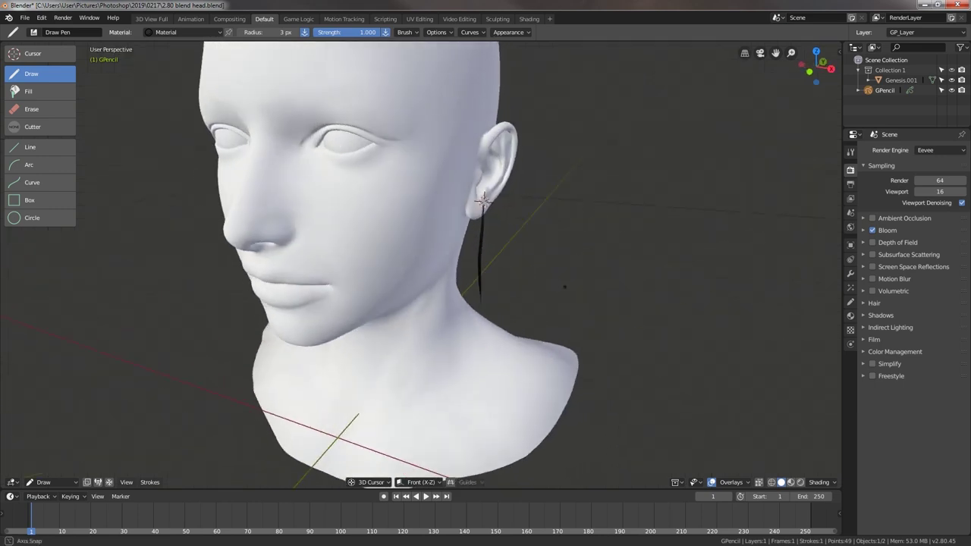
pyautogui.press('KP_3')
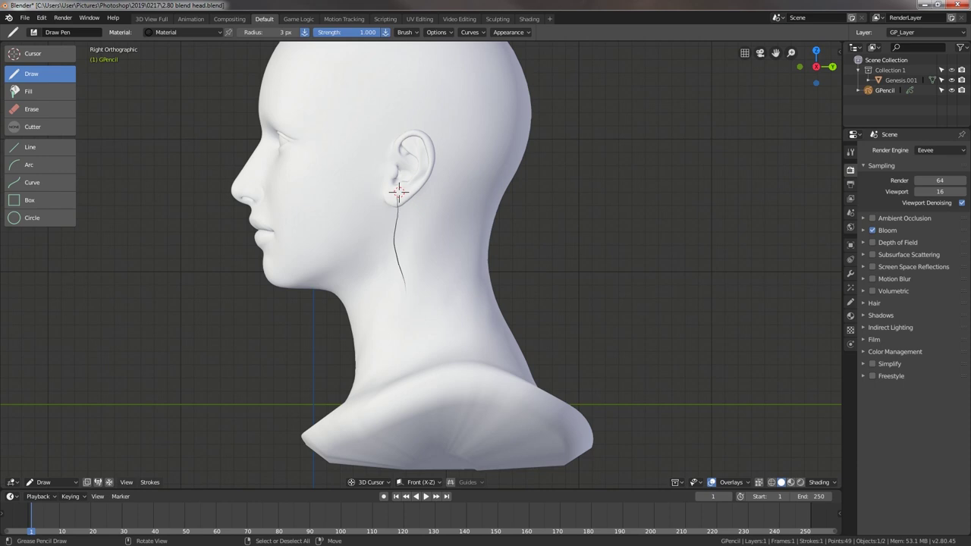
pyautogui.moveTo(398, 195); pyautogui.dragTo(403, 302)
pyautogui.moveTo(399, 196); pyautogui.dragTo(405, 325)
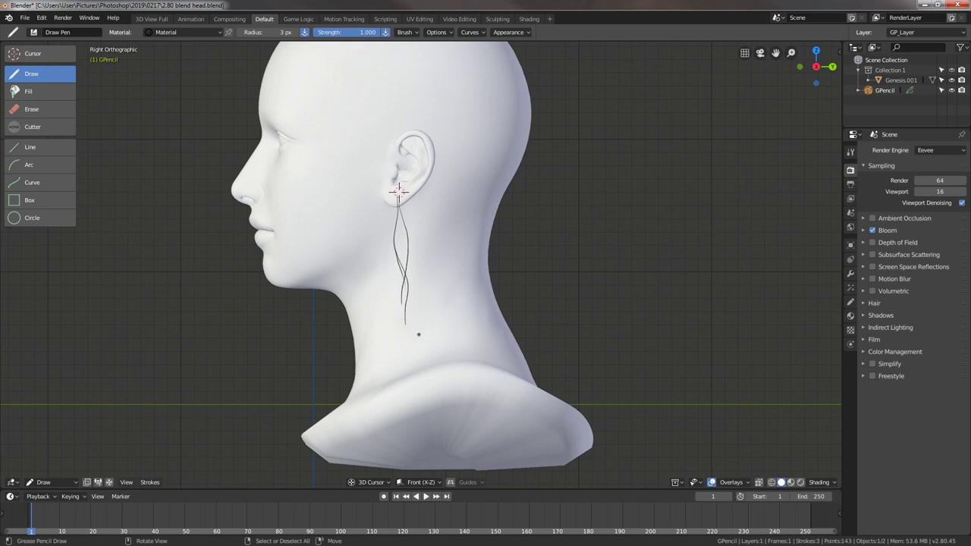
# Step: Add a curved strand beside the earring in front view, then enter Edit Mode
pyautogui.moveTo(418, 327); pyautogui.dragTo(550, 346, button='middle')
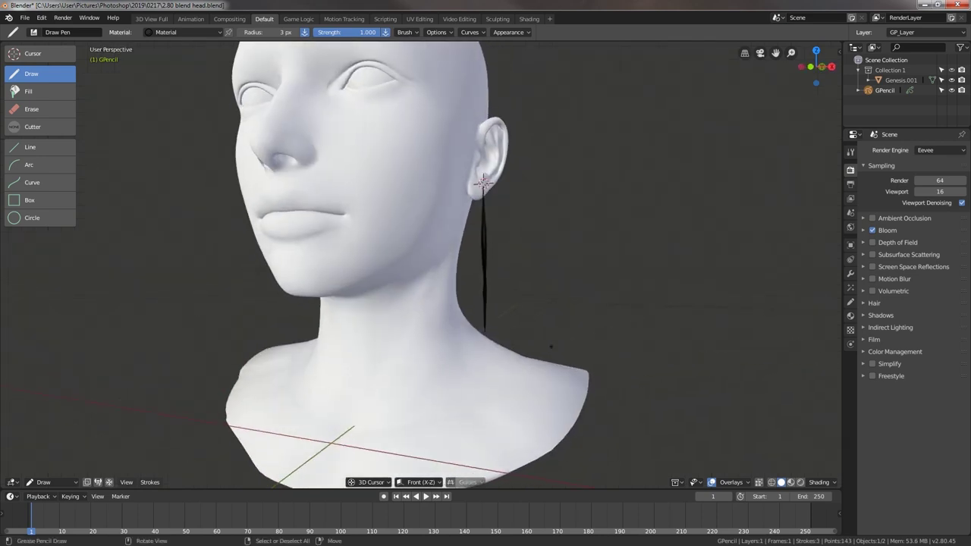
pyautogui.press('KP_1')
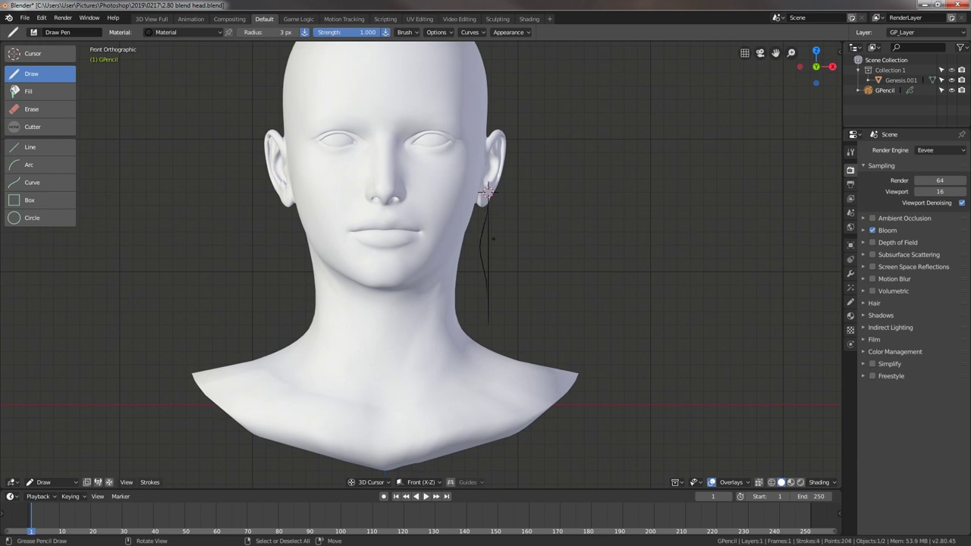
pyautogui.moveTo(488, 205); pyautogui.dragTo(499, 264)
pyautogui.hotkey('ctrl', 'z')
pyautogui.moveTo(490, 204); pyautogui.dragTo(490, 286)
pyautogui.moveTo(525, 215)
pyautogui.mouseDown(button='middle')
pyautogui.moveTo(302, 245)
pyautogui.moveTo(510, 211)
pyautogui.mouseUp(button='middle')
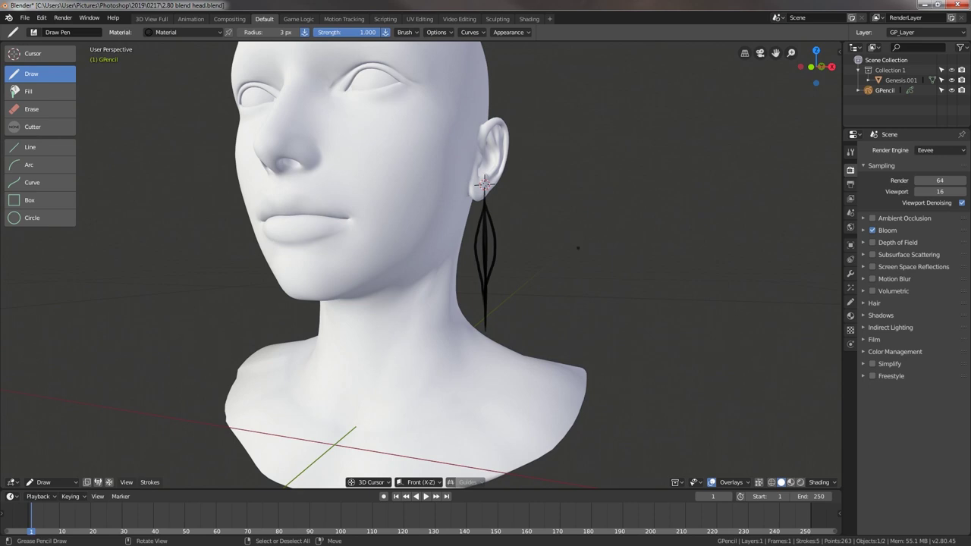
pyautogui.moveTo(578, 247); pyautogui.dragTo(478, 343, button='middle')
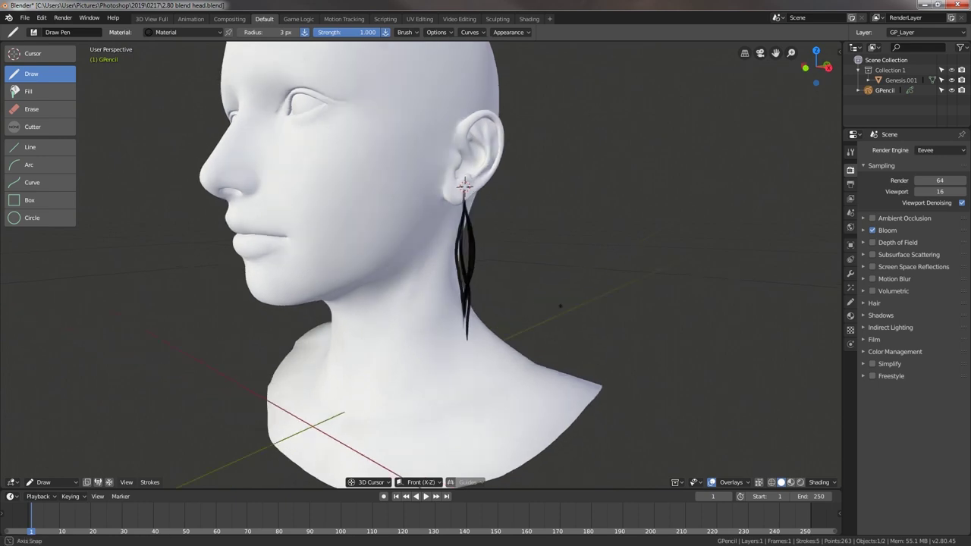
pyautogui.moveTo(526, 301); pyautogui.dragTo(568, 317, button='middle')
pyautogui.hotkey('ctrl', 'Tab')
pyautogui.click(638, 319)
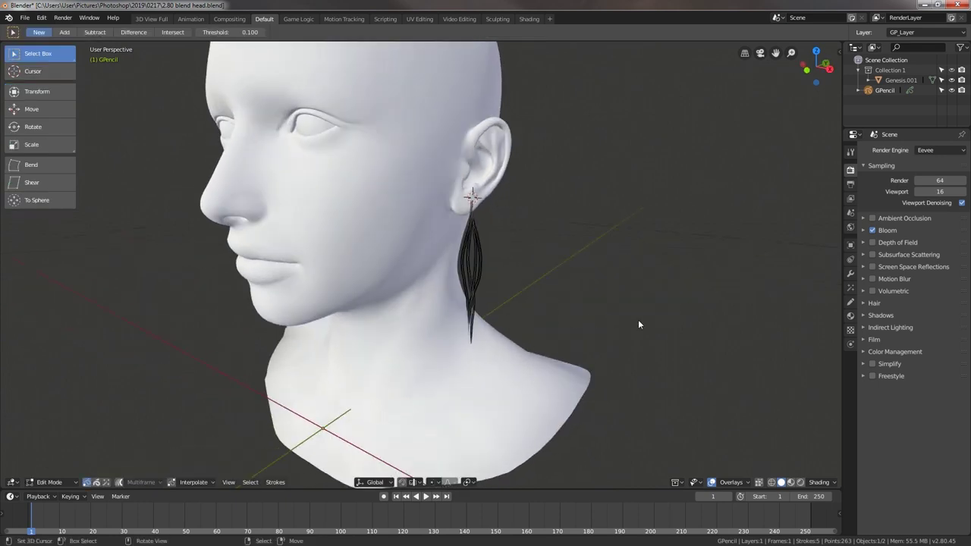
# Step: Select all earring points and apply Simplify Fixed with 3 steps, leaving 43 points
pyautogui.press('a')
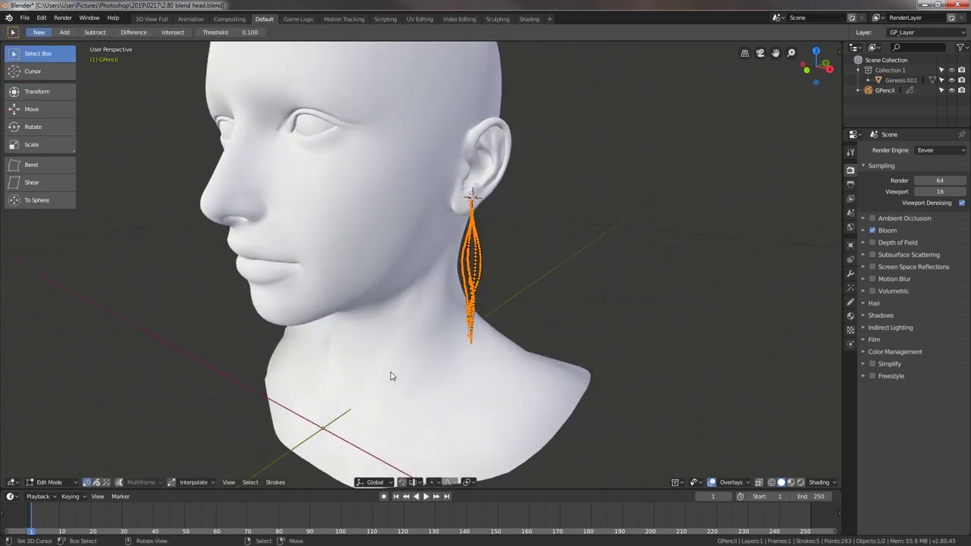
pyautogui.click(276, 482)
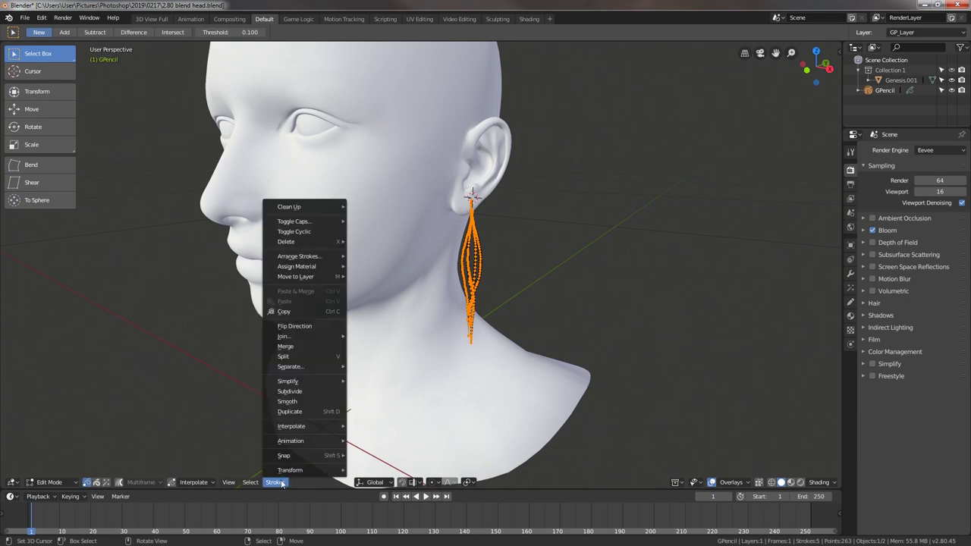
pyautogui.moveTo(304, 381)
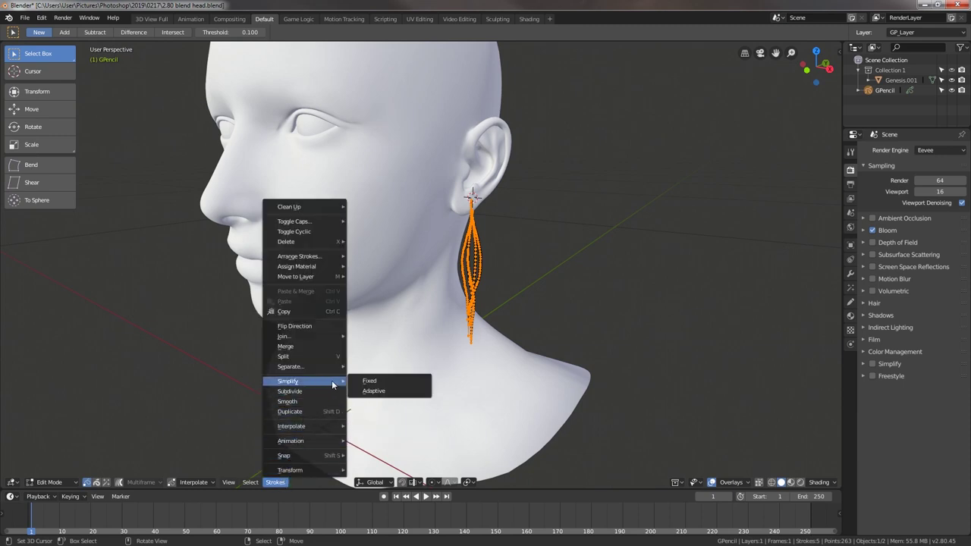
pyautogui.click(369, 381)
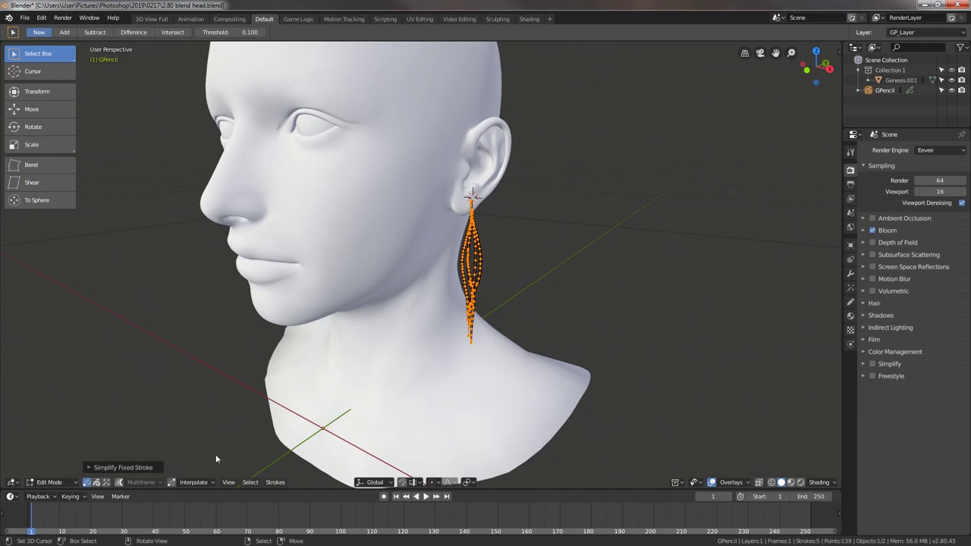
pyautogui.click(109, 468)
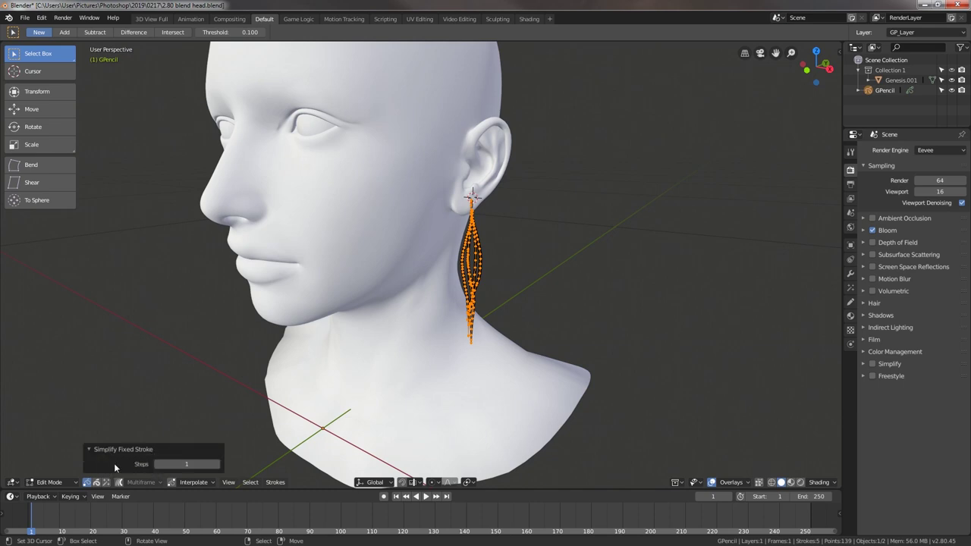
pyautogui.click(217, 464)
pyautogui.click(218, 464)
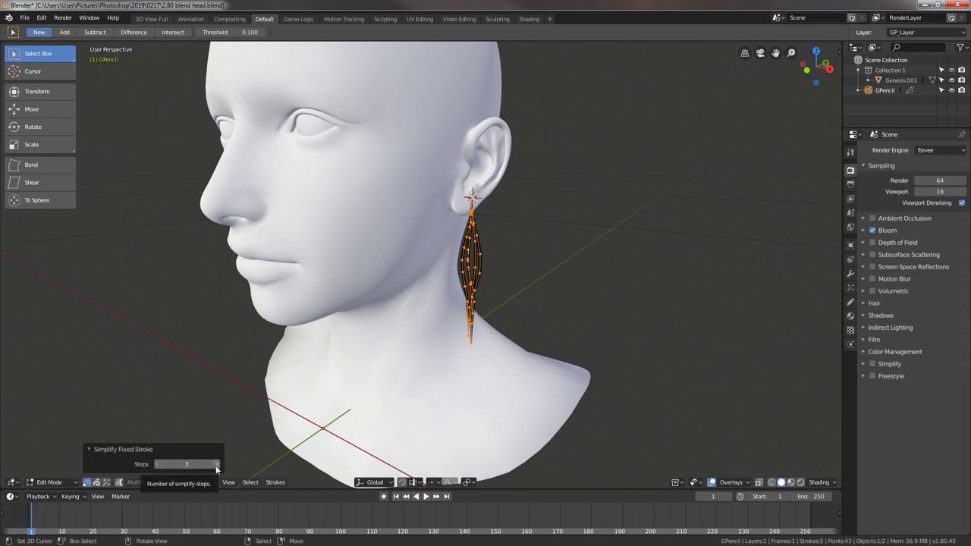
pyautogui.click(217, 465)
pyautogui.click(157, 464)
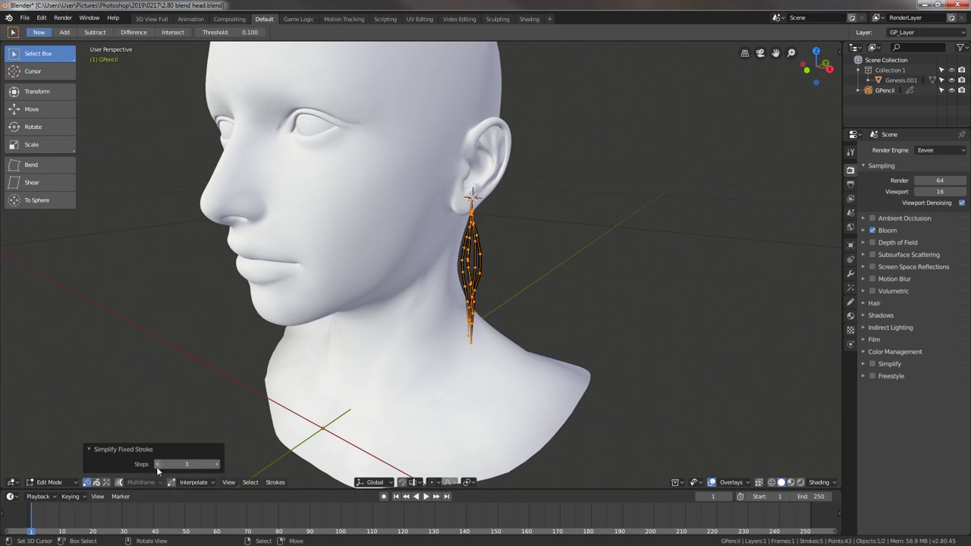
pyautogui.moveTo(560, 291)
pyautogui.mouseDown(button='middle')
pyautogui.moveTo(500, 307)
pyautogui.moveTo(525, 294)
pyautogui.mouseUp(button='middle')
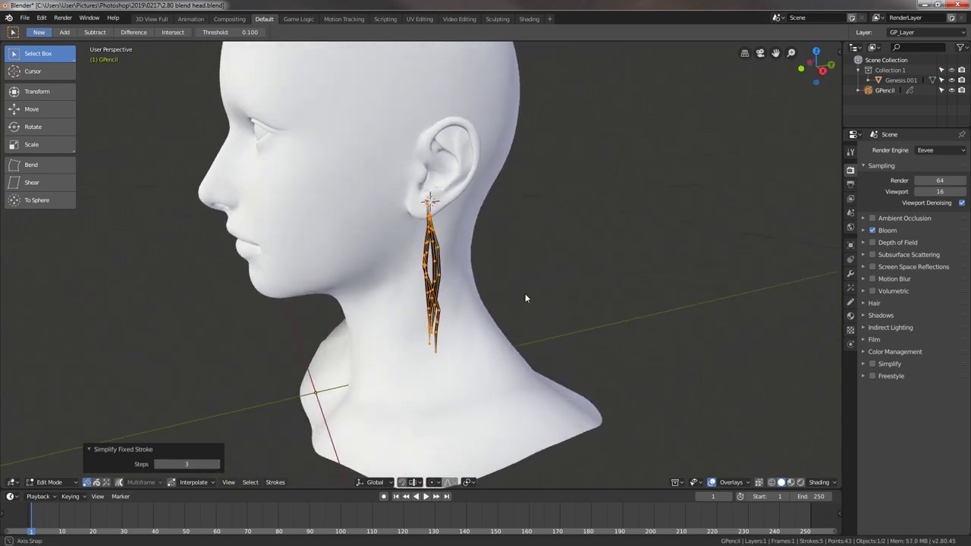
pyautogui.moveTo(455, 294); pyautogui.dragTo(507, 233, button='middle')
pyautogui.scroll(2, 505, 245)
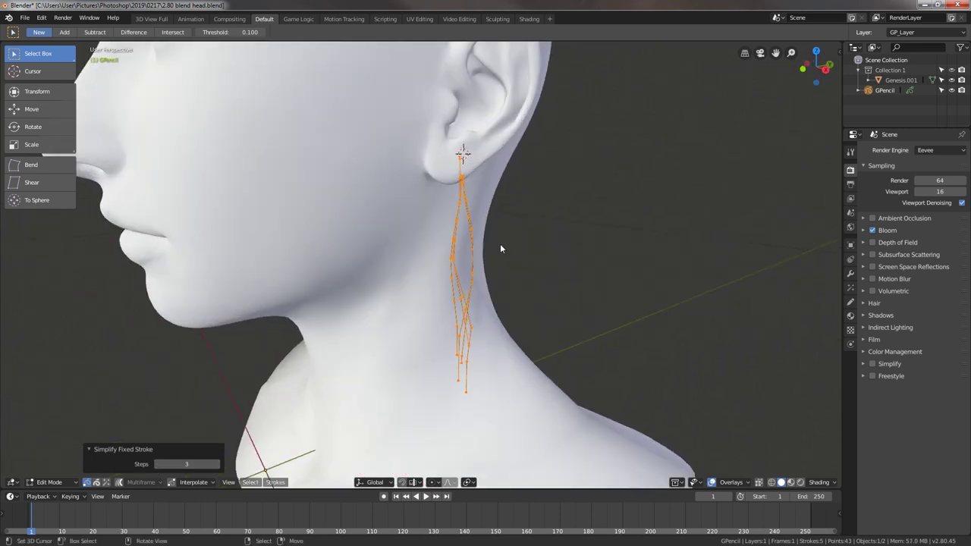
pyautogui.hotkey('ctrl', 'Tab')
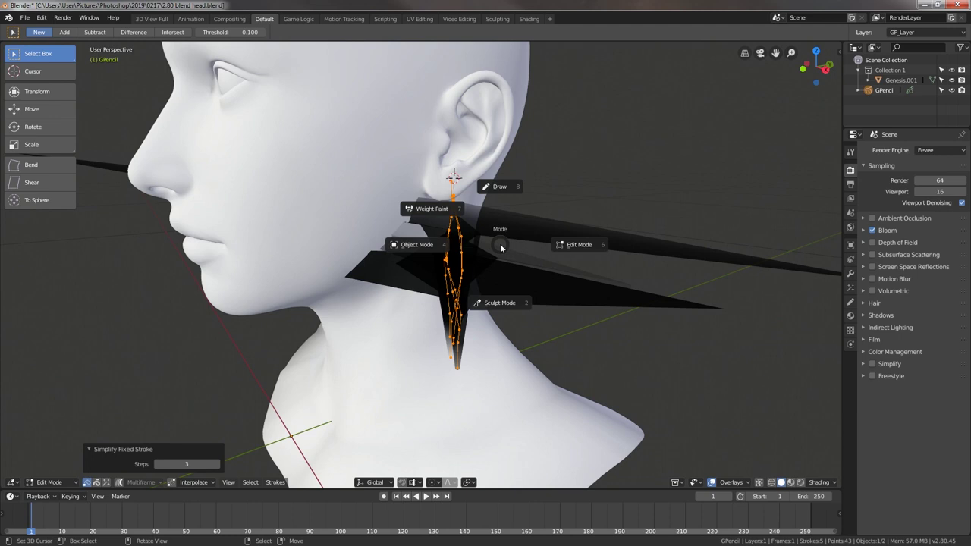
# Step: In Object Mode, convert the earring strokes to a Polygon Curve (GP_Layer) and hide GPencil
pyautogui.click(456, 255)
pyautogui.moveTo(539, 266)
pyautogui.mouseDown(button='middle')
pyautogui.moveTo(500, 279)
pyautogui.moveTo(551, 276)
pyautogui.moveTo(537, 284)
pyautogui.moveTo(548, 286)
pyautogui.mouseUp(button='middle')
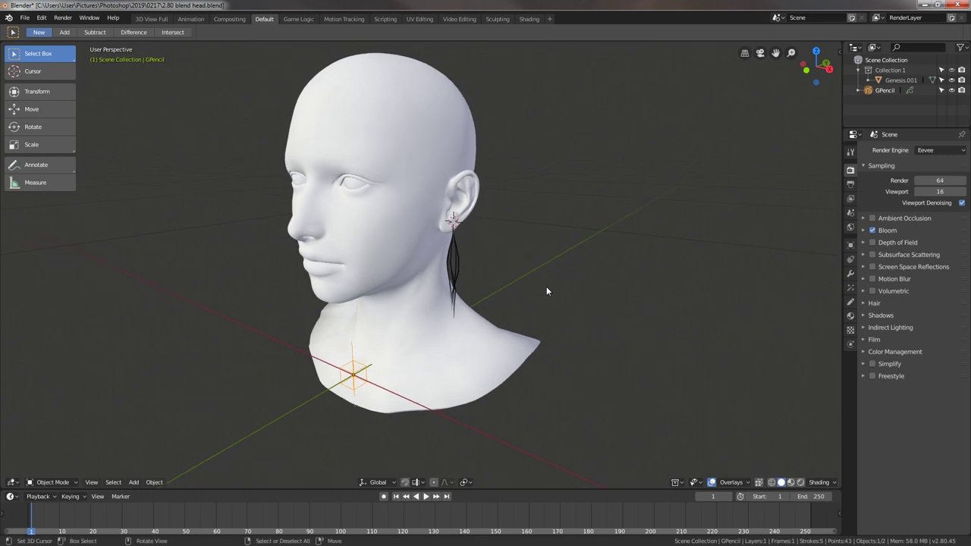
pyautogui.press('F3')
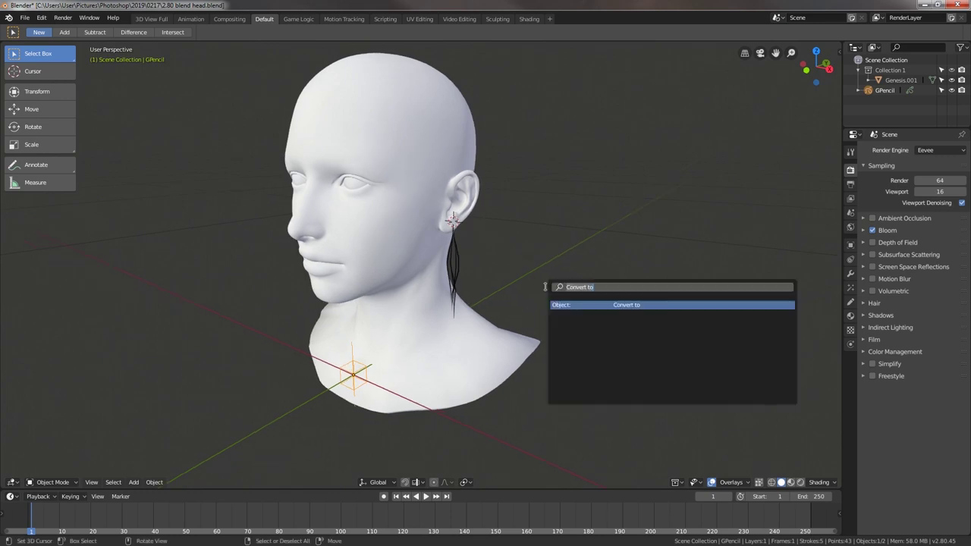
pyautogui.press('BackSpace')
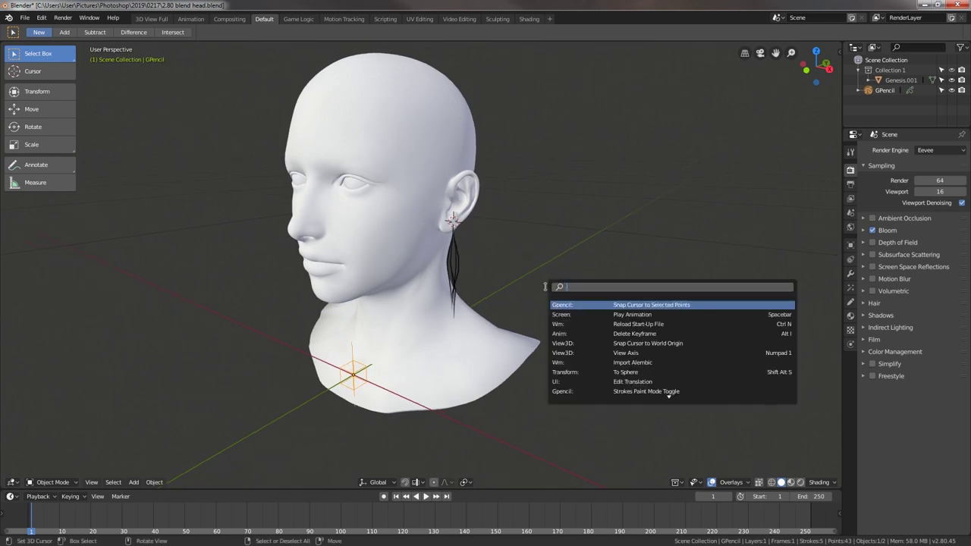
pyautogui.write('con')
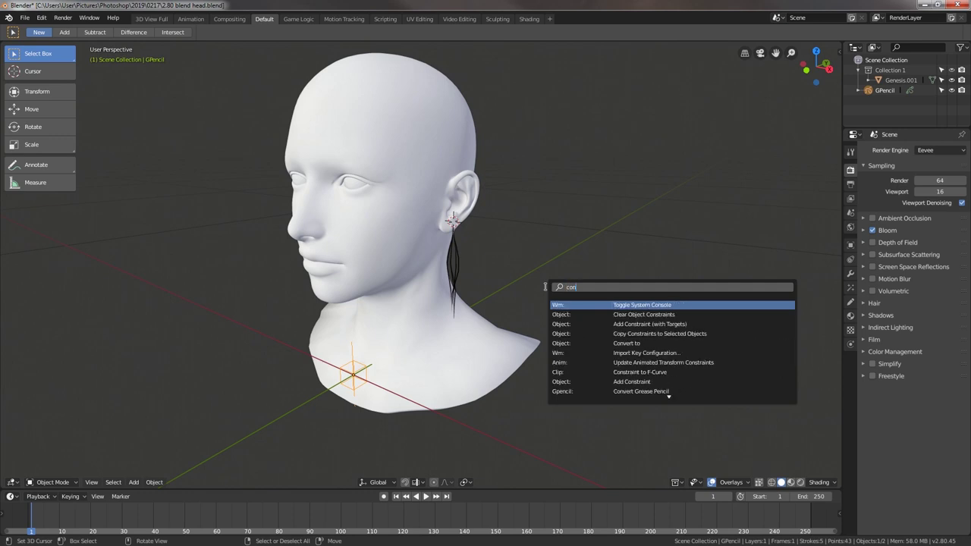
pyautogui.write('v')
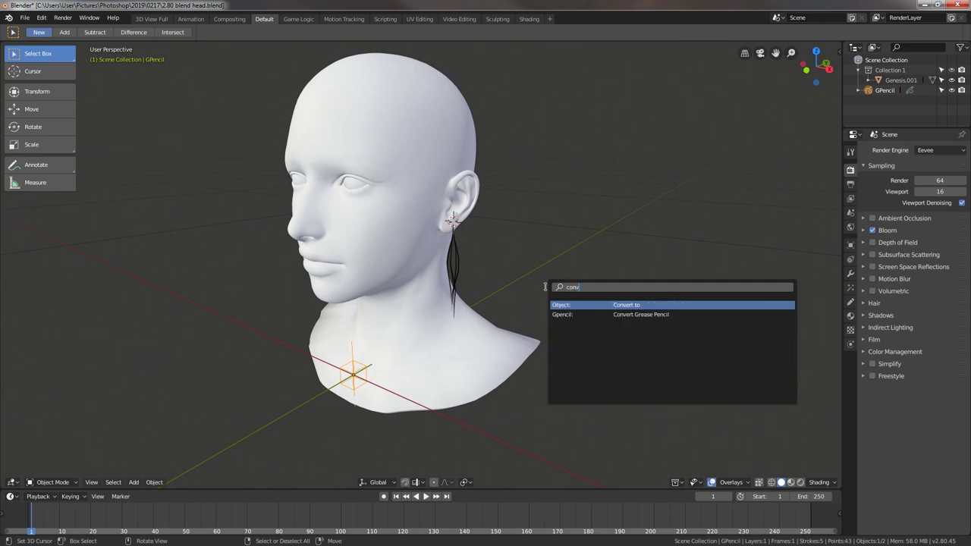
pyautogui.click(642, 316)
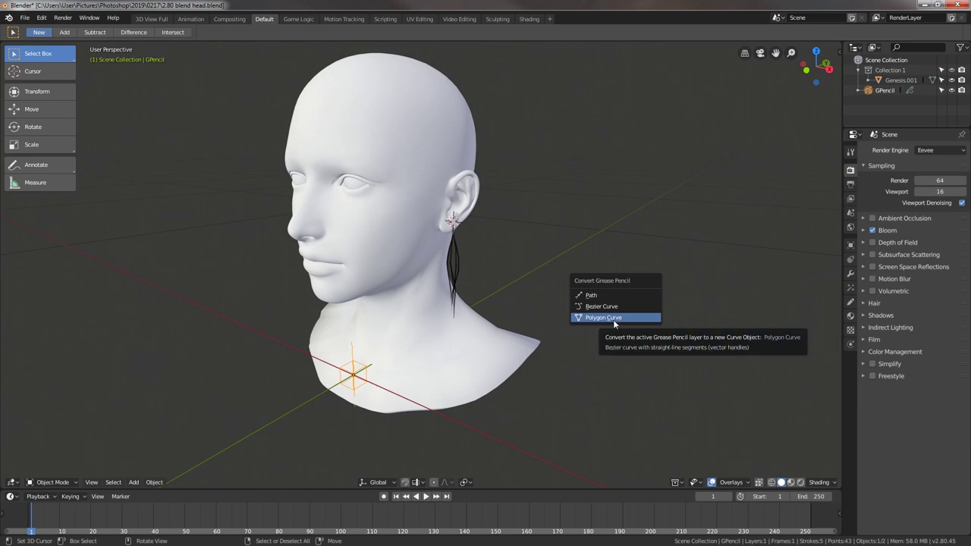
pyautogui.click(614, 317)
pyautogui.scroll(2, 473, 260)
pyautogui.scroll(3, 473, 260)
pyautogui.scroll(-4, 514, 252)
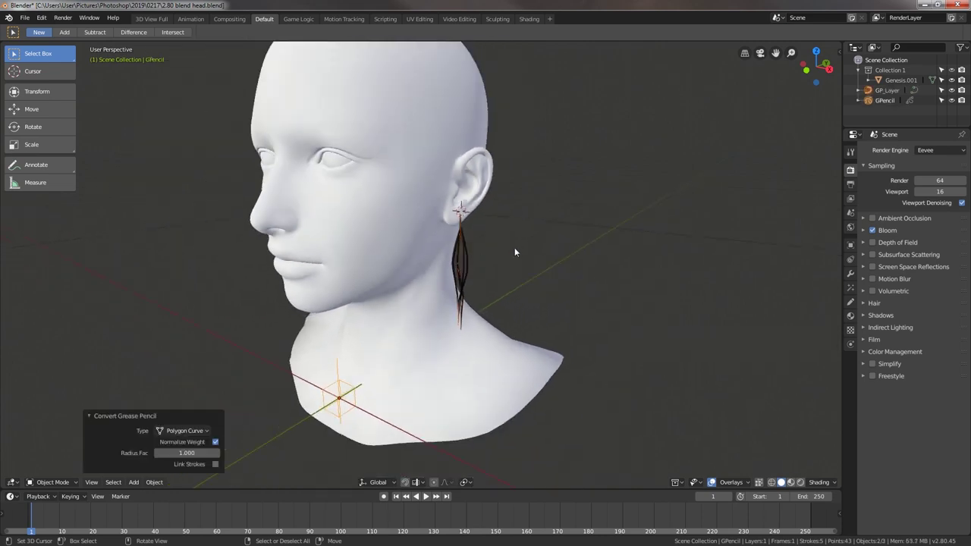
pyautogui.click(952, 100)
# Step: Select the GP_Layer curve and set its fill mode to Full
pyautogui.moveTo(538, 181)
pyautogui.mouseDown(button='middle')
pyautogui.moveTo(473, 218)
pyautogui.moveTo(490, 227)
pyautogui.moveTo(478, 244)
pyautogui.mouseUp(button='middle')
pyautogui.click(474, 246)
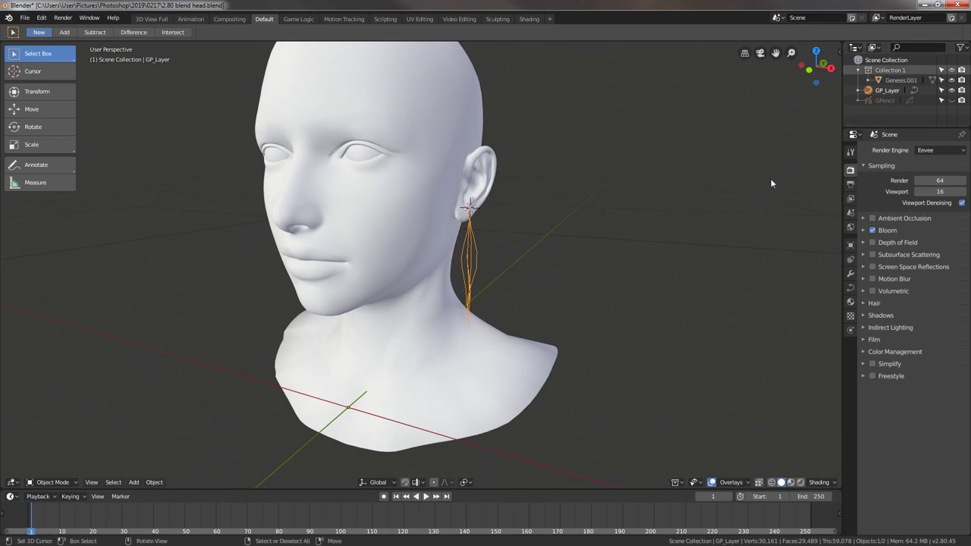
pyautogui.click(850, 289)
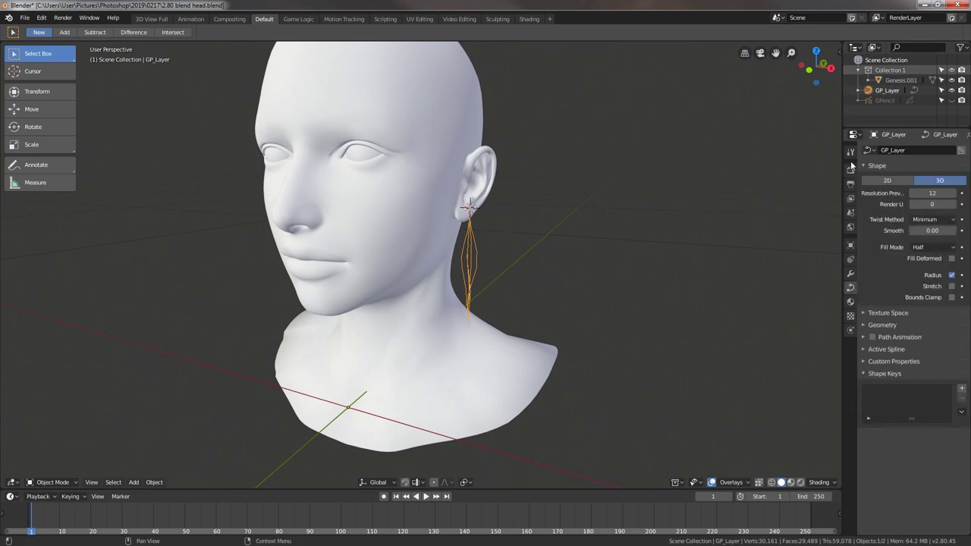
pyautogui.click(934, 247)
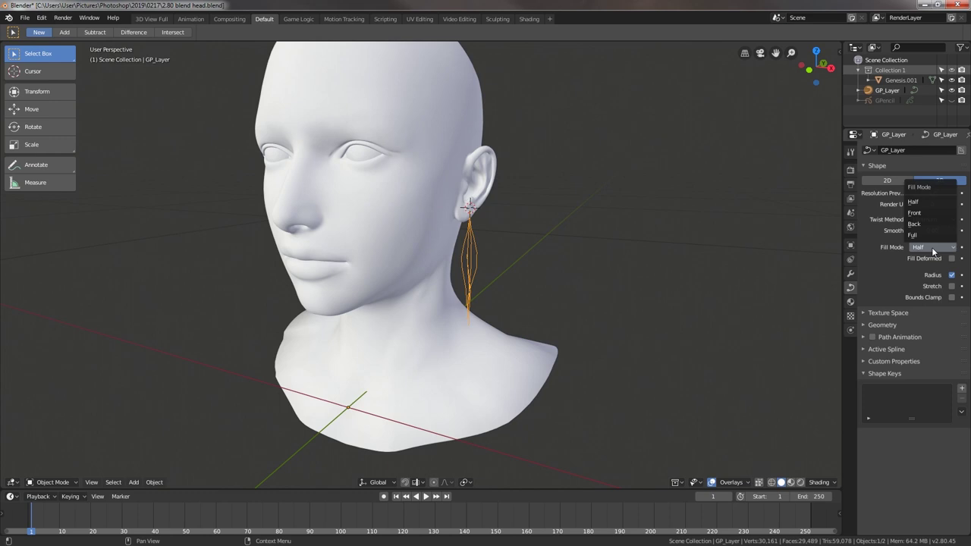
pyautogui.click(924, 232)
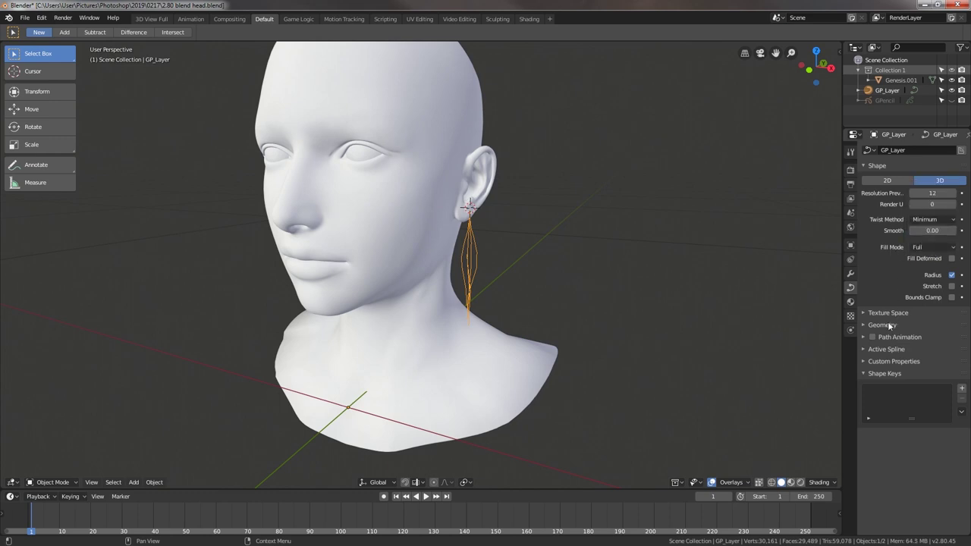
# Step: Thicken the earring curve by raising its bevel depth to 0.005
pyautogui.click(882, 325)
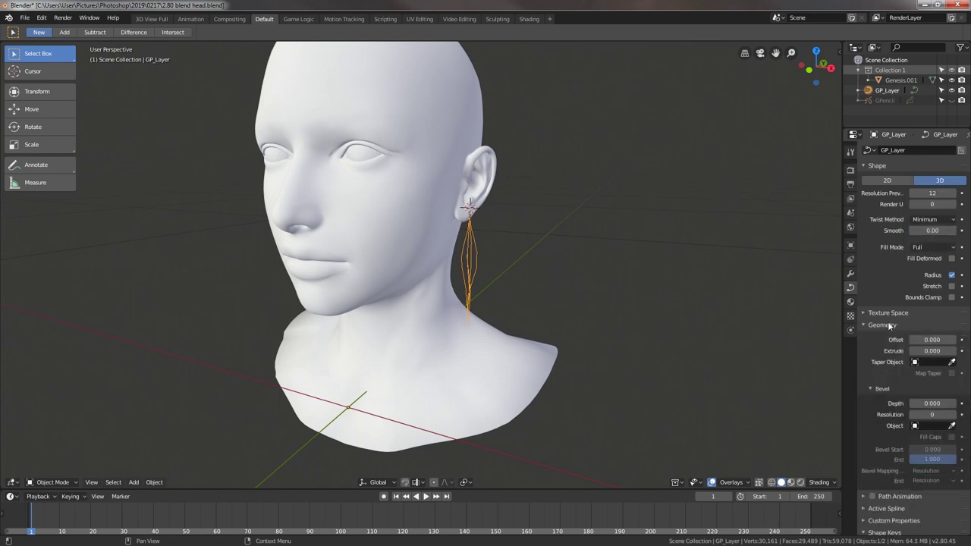
pyautogui.click(953, 404)
pyautogui.click(953, 404)
pyautogui.click(953, 403)
pyautogui.click(953, 404)
pyautogui.moveTo(568, 229)
pyautogui.mouseDown(button='middle')
pyautogui.moveTo(451, 243)
pyautogui.moveTo(373, 303)
pyautogui.moveTo(440, 347)
pyautogui.moveTo(477, 281)
pyautogui.mouseUp(button='middle')
pyautogui.scroll(5, 451, 243)
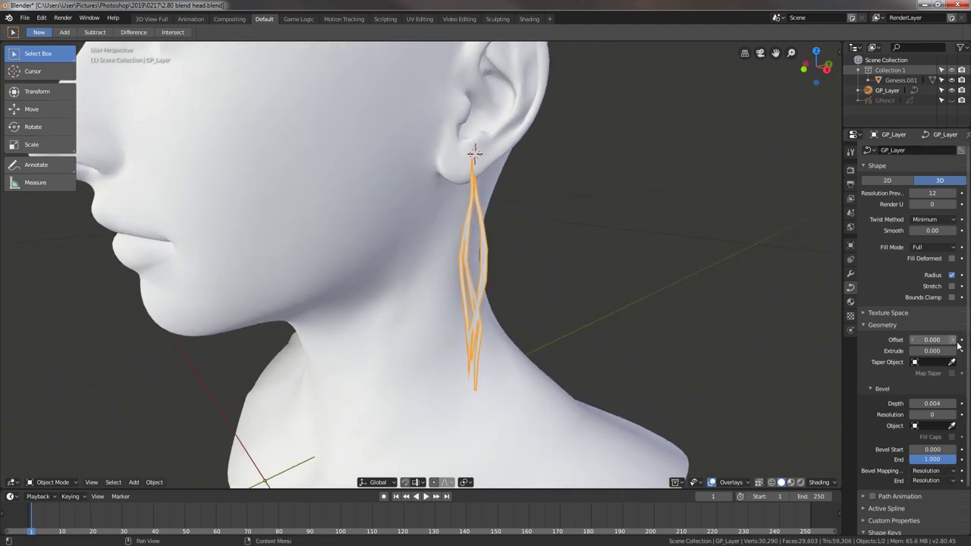
pyautogui.click(953, 404)
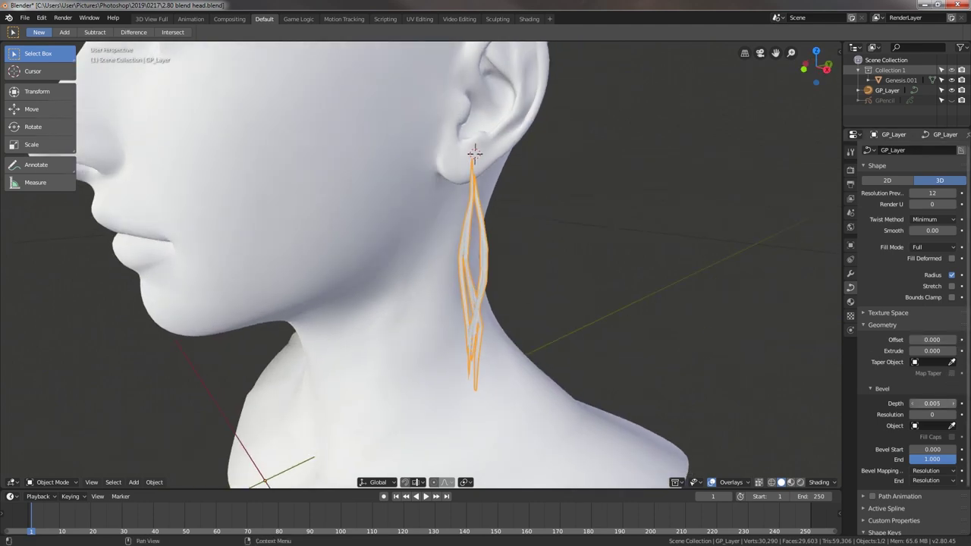
pyautogui.click(953, 404)
pyautogui.click(913, 403)
# Step: Tune the bevel resolution between 1 and 2 to smooth the earring wire
pyautogui.moveTo(601, 295)
pyautogui.mouseDown(button='middle')
pyautogui.moveTo(578, 249)
pyautogui.moveTo(539, 252)
pyautogui.moveTo(583, 241)
pyautogui.moveTo(548, 262)
pyautogui.mouseUp(button='middle')
pyautogui.scroll(-2, 539, 252)
pyautogui.write('1')
pyautogui.press('Return')
pyautogui.scroll(3, 371, 219)
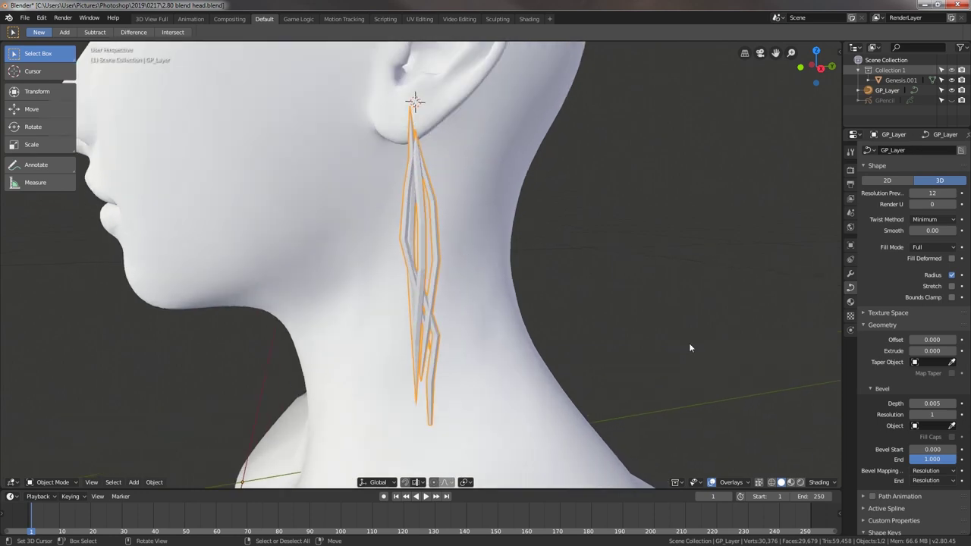
pyautogui.click(955, 414)
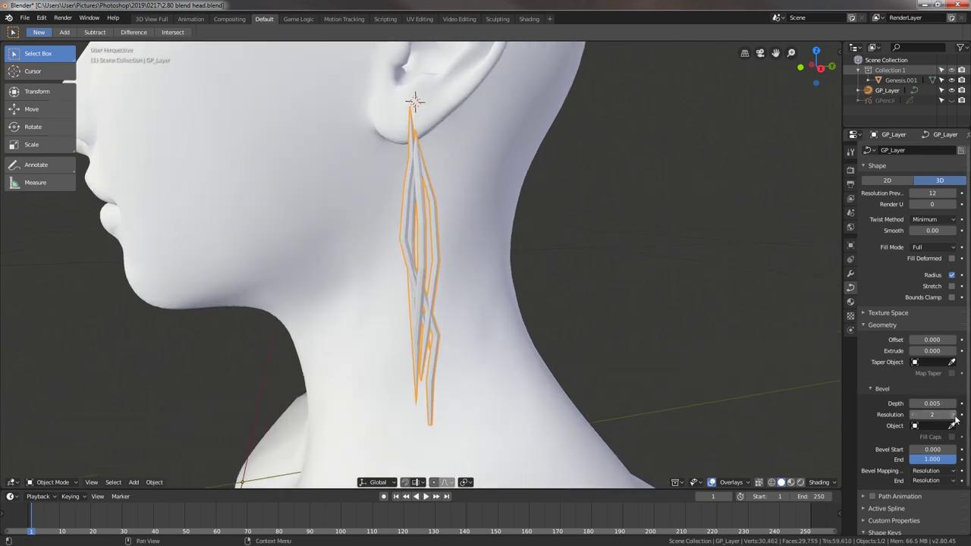
pyautogui.moveTo(531, 250); pyautogui.dragTo(523, 245, button='middle')
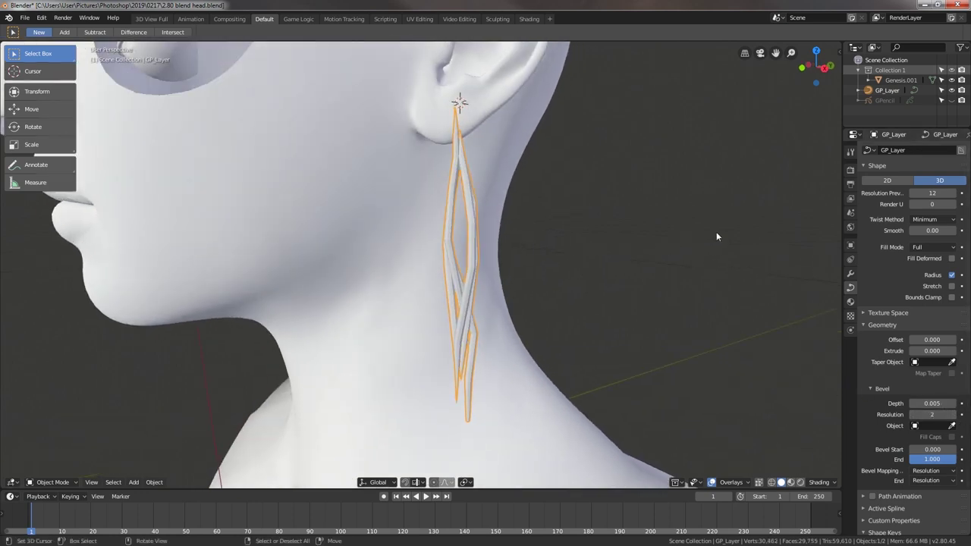
pyautogui.click(913, 415)
# Step: Add a Subdivision Surface modifier to the GP_Layer earring curve
pyautogui.click(850, 273)
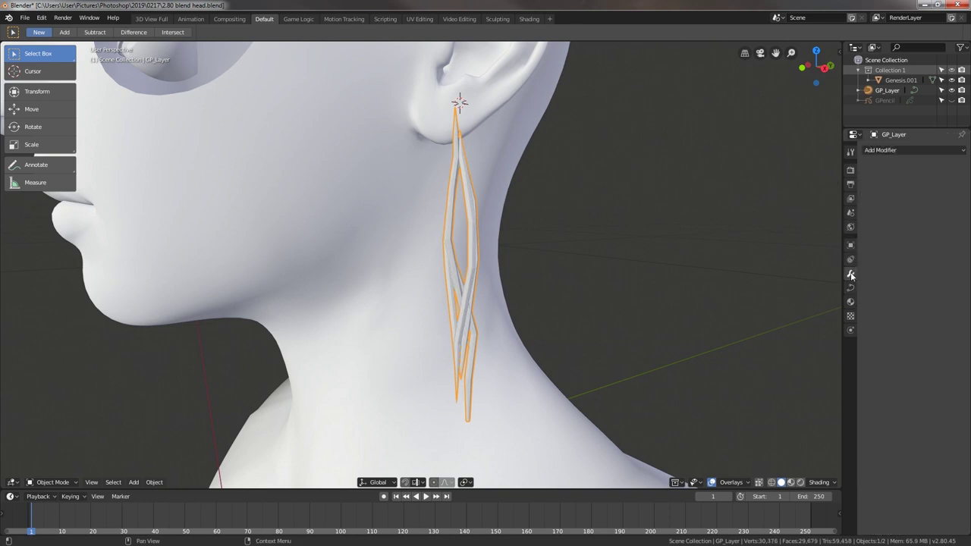
pyautogui.click(897, 150)
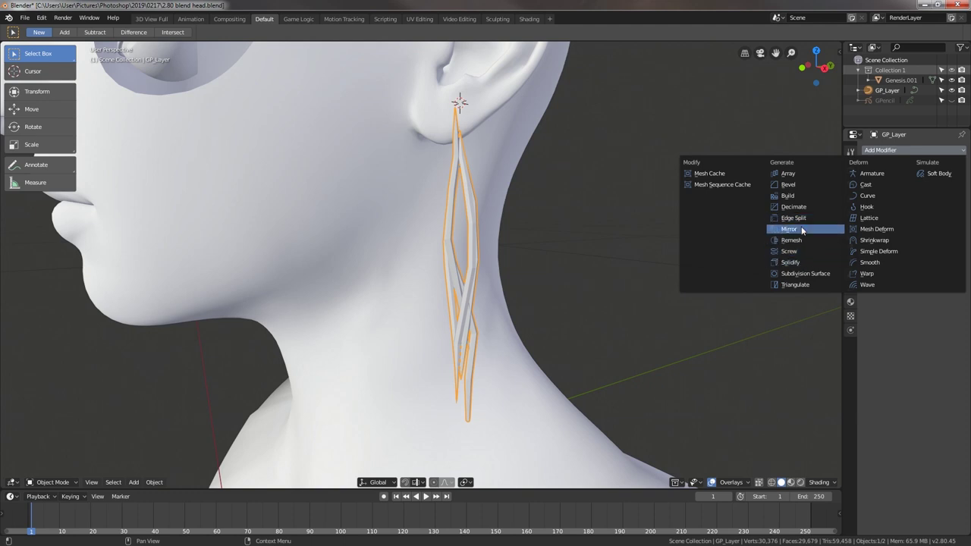
pyautogui.click(804, 273)
pyautogui.moveTo(663, 243)
pyautogui.mouseDown(button='middle')
pyautogui.moveTo(441, 261)
pyautogui.moveTo(576, 249)
pyautogui.moveTo(652, 262)
pyautogui.mouseUp(button='middle')
pyautogui.scroll(-4, 652, 263)
pyautogui.moveTo(585, 272)
pyautogui.mouseDown(button='middle')
pyautogui.moveTo(639, 276)
pyautogui.moveTo(476, 288)
pyautogui.moveTo(604, 258)
pyautogui.mouseUp(button='middle')
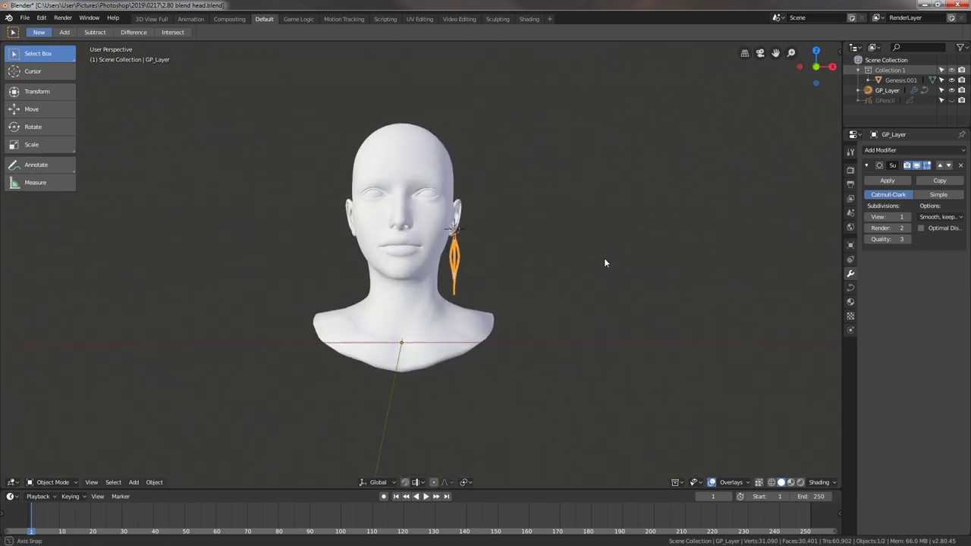
# Step: Apply the earring's location, add an X-axis Mirror modifier, then select the head
pyautogui.hotkey('ctrl', 'a')
pyautogui.click(599, 264)
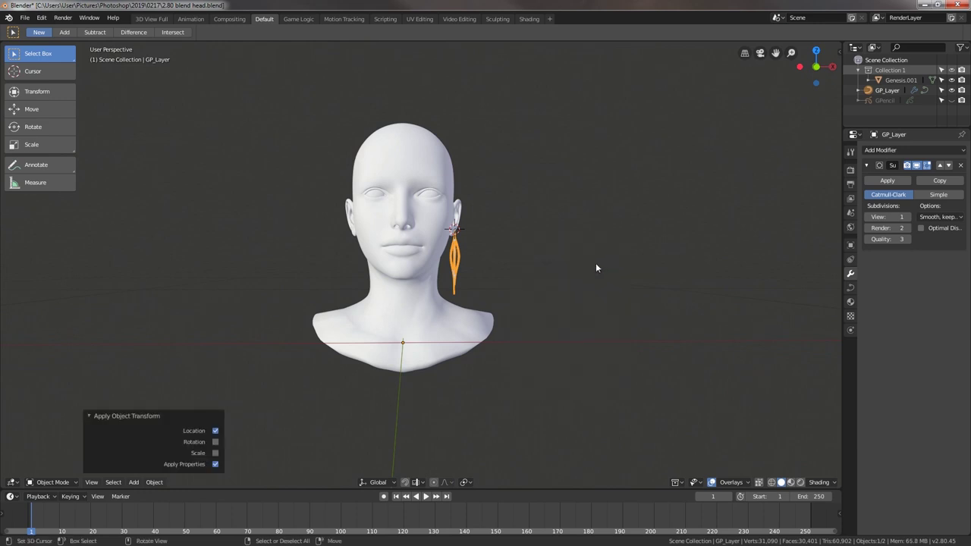
pyautogui.click(901, 155)
pyautogui.click(801, 231)
pyautogui.moveTo(473, 223)
pyautogui.mouseDown(button='middle')
pyautogui.moveTo(365, 231)
pyautogui.moveTo(418, 221)
pyautogui.mouseUp(button='middle')
pyautogui.scroll(2, 431, 256)
pyautogui.moveTo(430, 255)
pyautogui.mouseDown(button='middle')
pyautogui.moveTo(549, 302)
pyautogui.moveTo(530, 267)
pyautogui.moveTo(526, 275)
pyautogui.moveTo(621, 272)
pyautogui.moveTo(497, 268)
pyautogui.moveTo(582, 265)
pyautogui.moveTo(532, 268)
pyautogui.moveTo(566, 266)
pyautogui.mouseUp(button='middle')
pyautogui.click(479, 346)
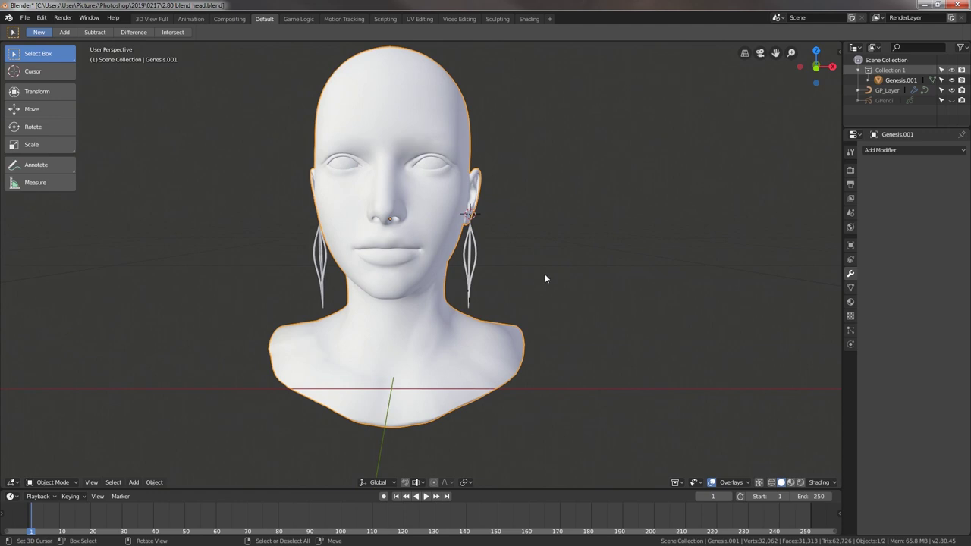
pyautogui.moveTo(495, 262); pyautogui.dragTo(502, 269, button='middle')
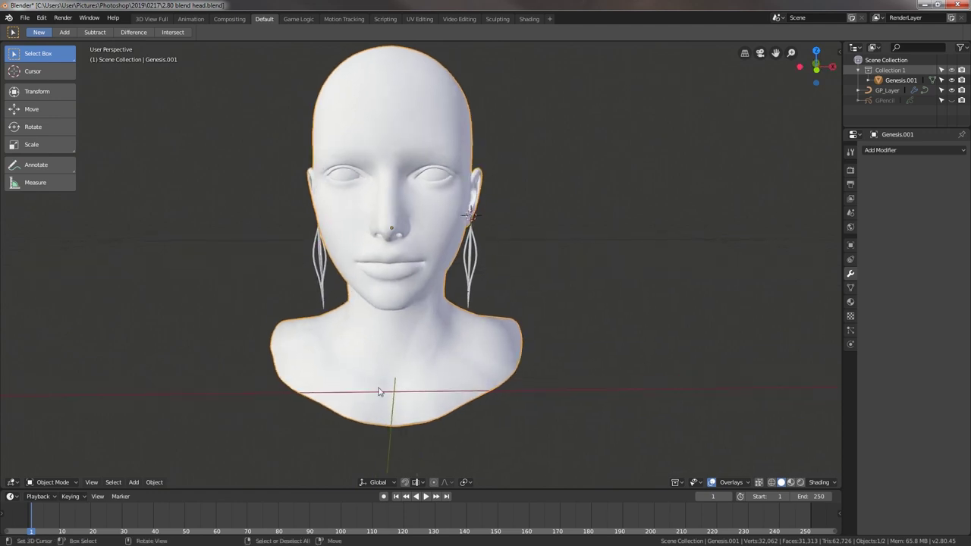
# Step: Undo a misplaced blank grease pencil and reset the 3D cursor to the origin
pyautogui.click(136, 487)
pyautogui.moveTo(157, 419)
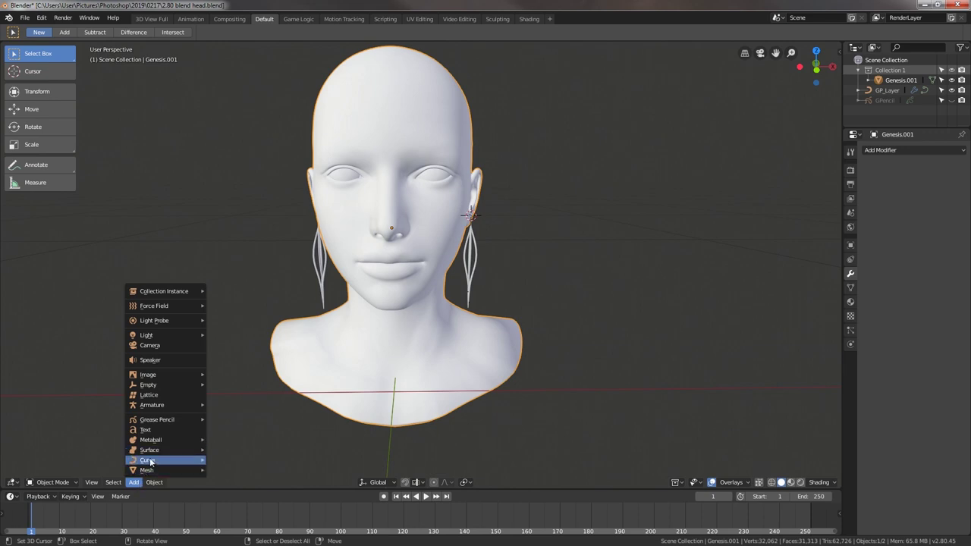
pyautogui.click(229, 421)
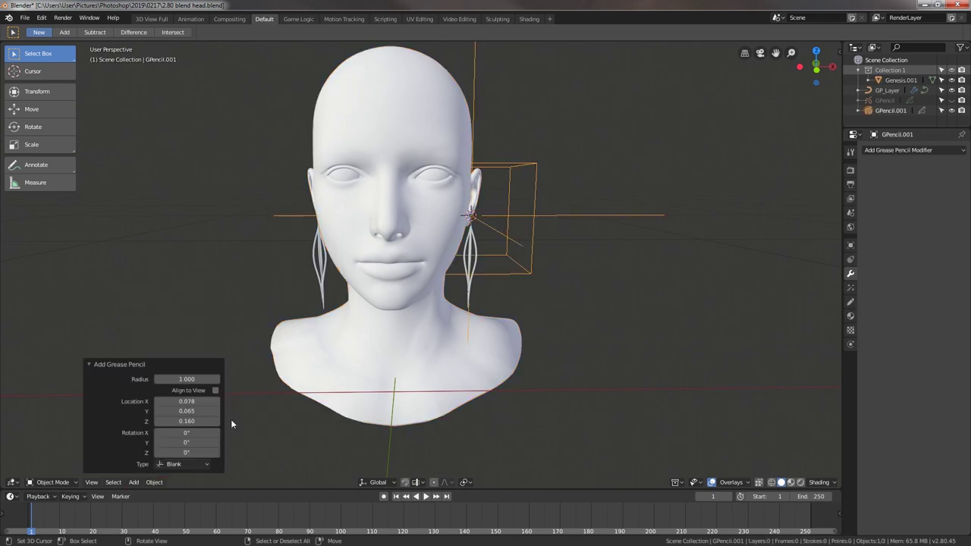
pyautogui.hotkey('ctrl', 'z')
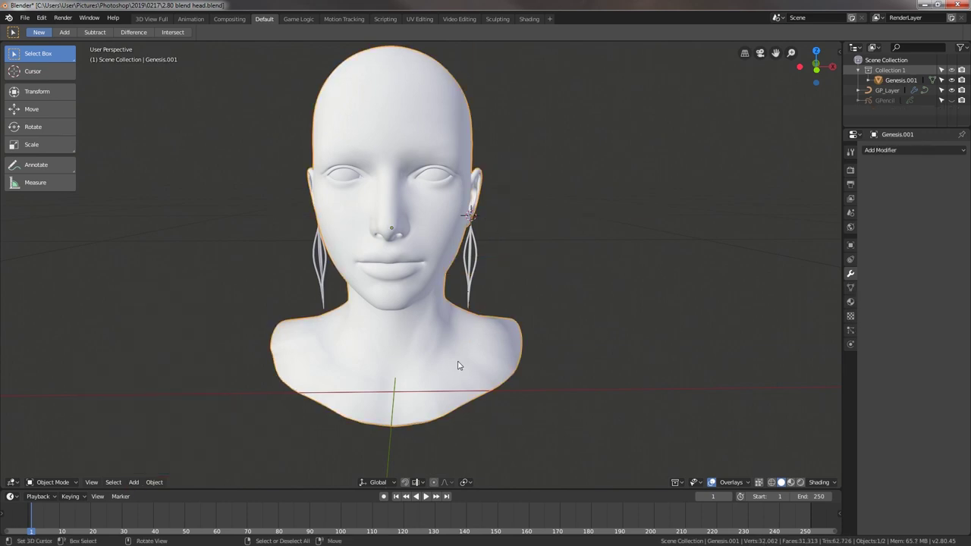
pyautogui.hotkey('shift', 'c')
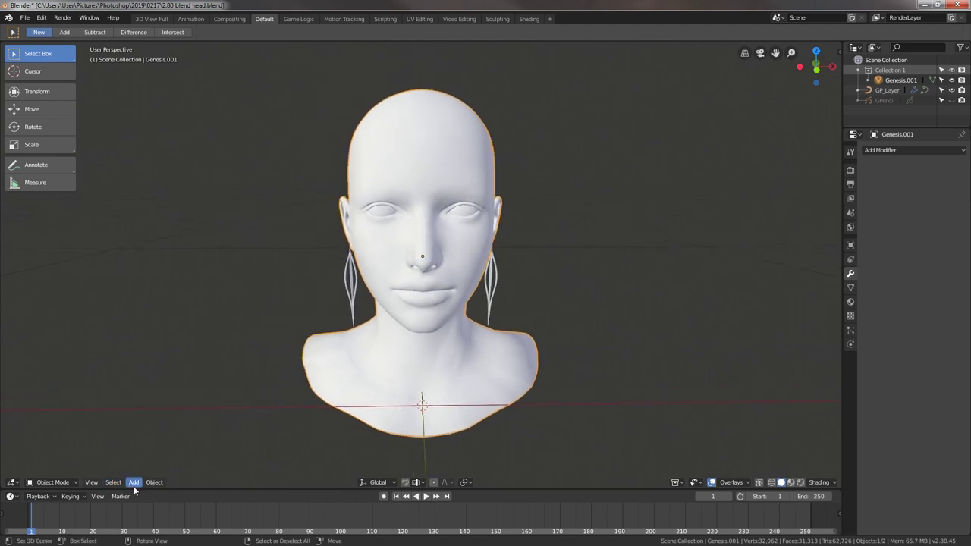
# Step: Add a blank grease pencil at the origin and scale it down to 0.179
pyautogui.click(133, 483)
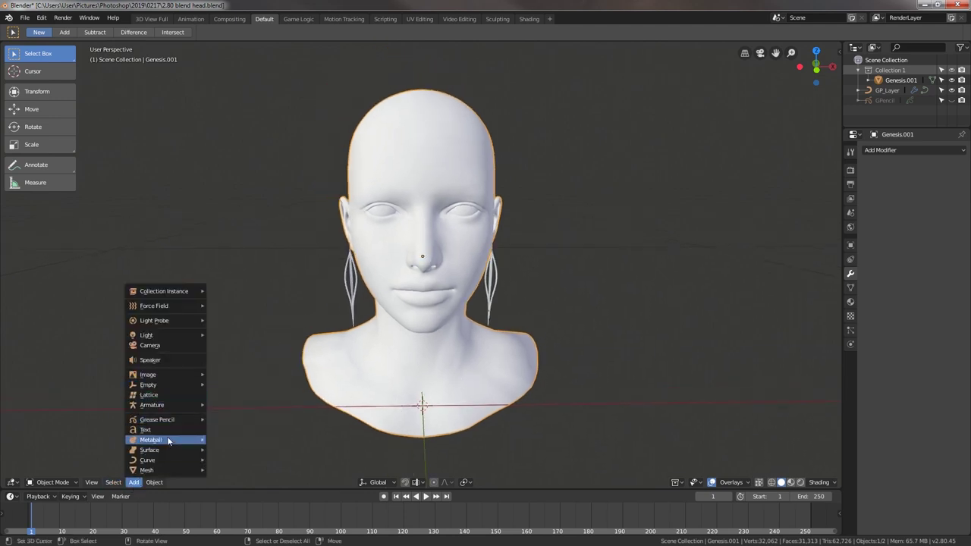
pyautogui.moveTo(159, 420)
pyautogui.click(227, 421)
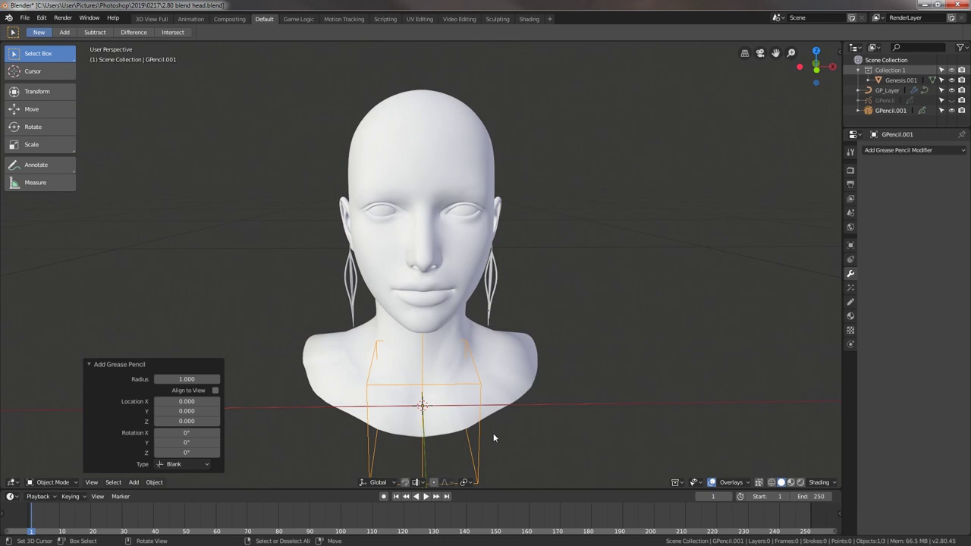
pyautogui.press('s')
pyautogui.click(459, 405)
# Step: Switch GPencil.001 to Draw mode with stroke placement set to Surface
pyautogui.moveTo(467, 407); pyautogui.dragTo(567, 381, button='middle')
pyautogui.hotkey('ctrl', 'Tab')
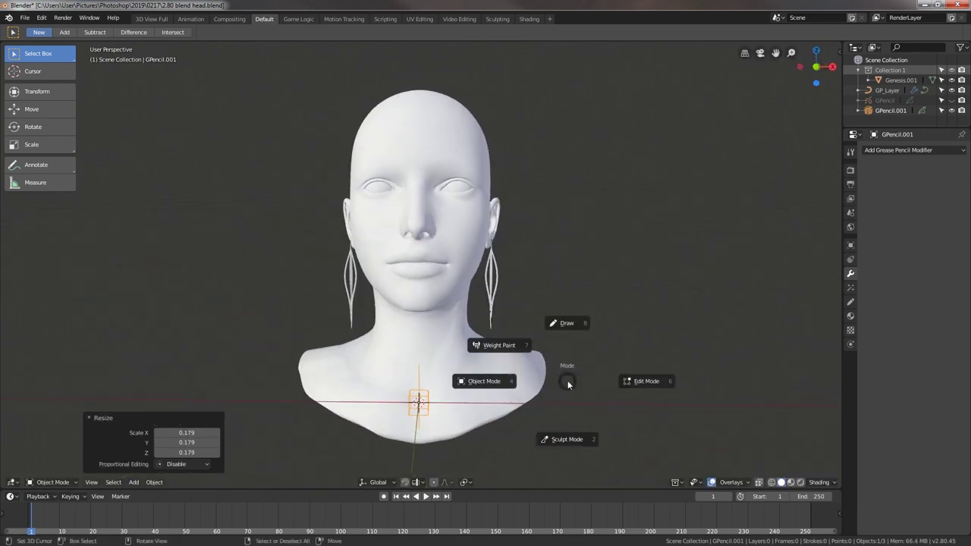
pyautogui.click(572, 334)
pyautogui.moveTo(546, 379)
pyautogui.mouseDown(button='middle')
pyautogui.moveTo(539, 320)
pyautogui.moveTo(558, 334)
pyautogui.mouseUp(button='middle')
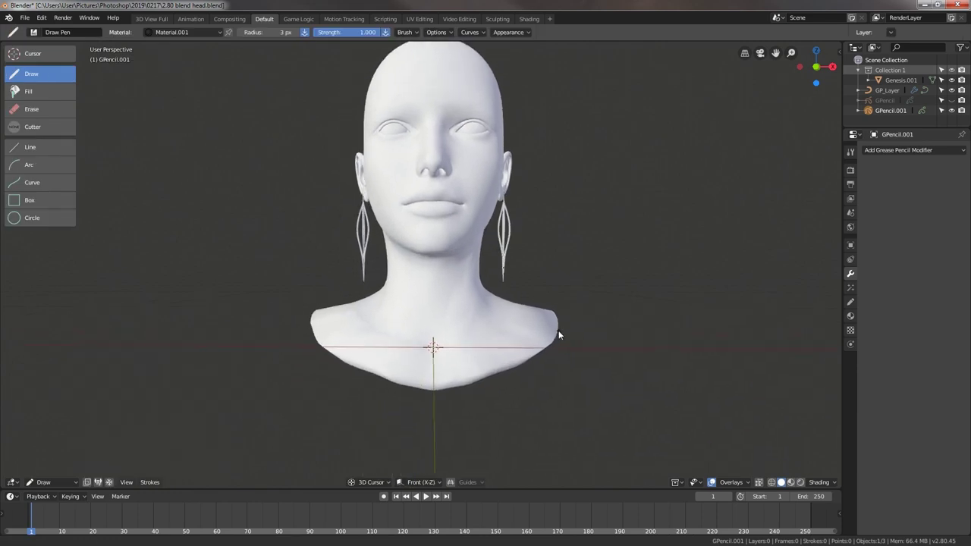
pyautogui.click(371, 482)
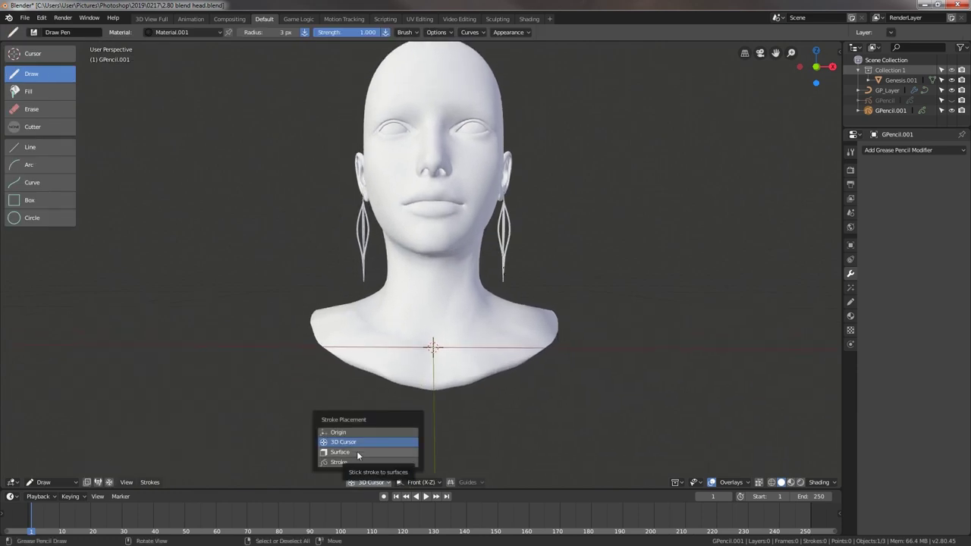
pyautogui.click(358, 453)
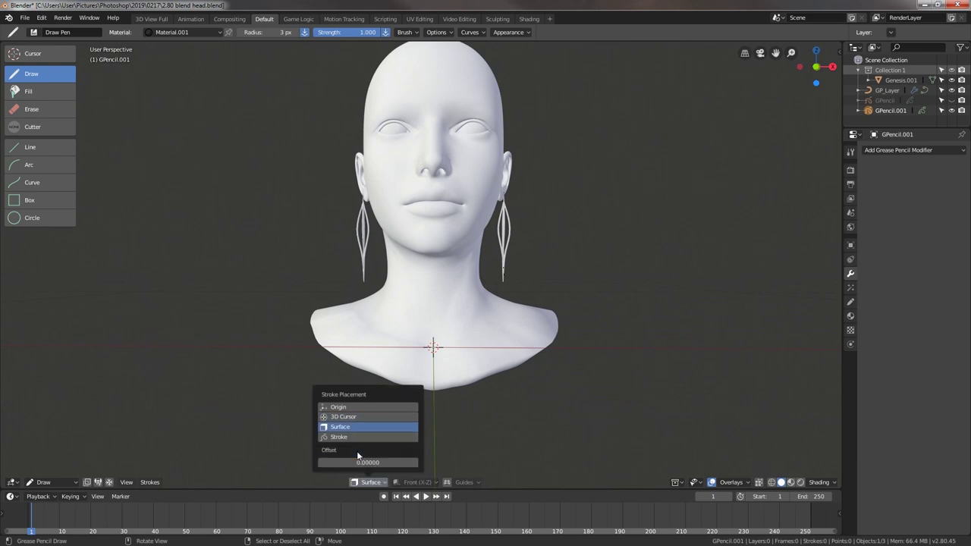
# Step: Set the surface offset to 0.00027, then draw and undo a test stroke on the neck
pyautogui.moveTo(413, 461); pyautogui.dragTo(416, 462)
pyautogui.click(398, 462)
pyautogui.write('0.0001')
pyautogui.press('Return')
pyautogui.click(413, 462)
pyautogui.moveTo(416, 465); pyautogui.dragTo(418, 462)
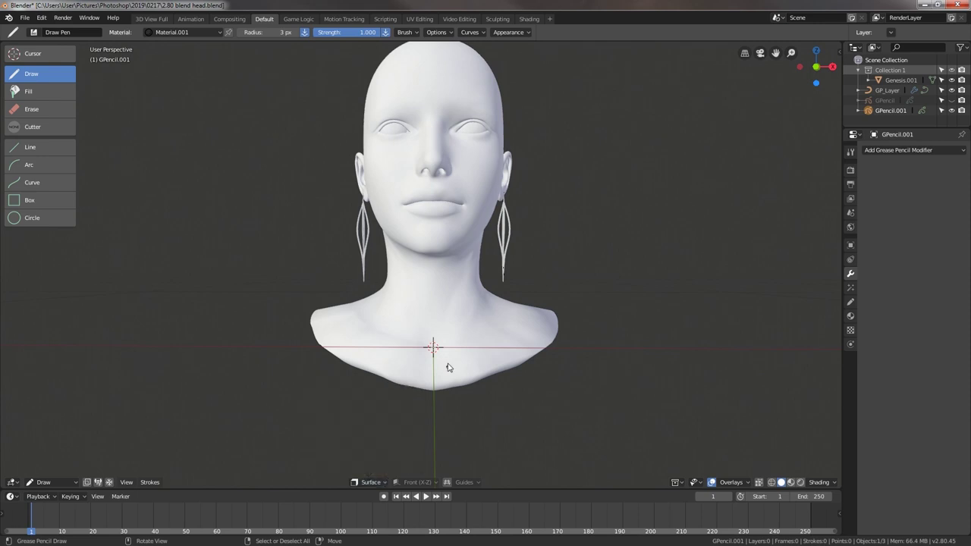
pyautogui.moveTo(448, 369); pyautogui.dragTo(418, 379, button='middle')
pyautogui.moveTo(405, 334); pyautogui.dragTo(447, 292)
pyautogui.moveTo(556, 353)
pyautogui.mouseDown(button='middle')
pyautogui.moveTo(499, 345)
pyautogui.moveTo(531, 354)
pyautogui.mouseUp(button='middle')
pyautogui.hotkey('ctrl', 'z')
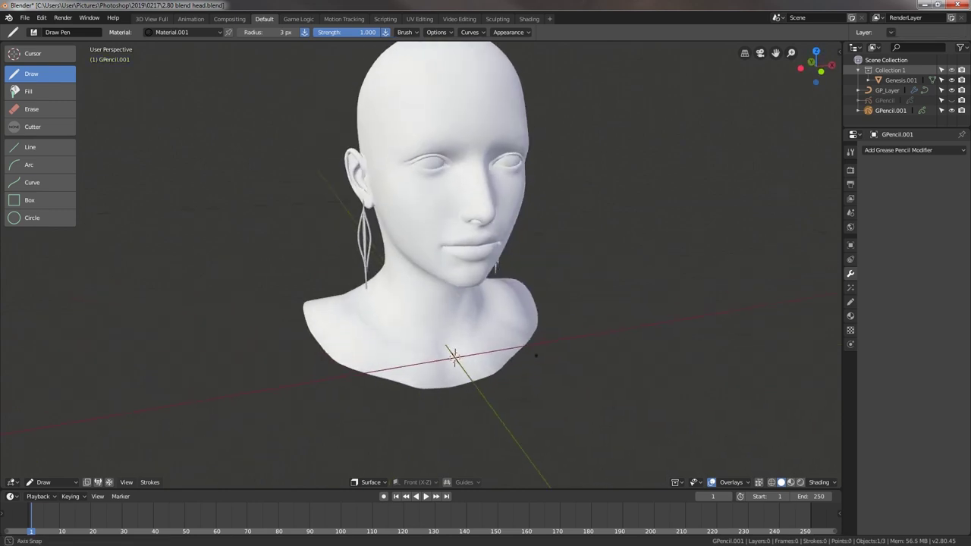
# Step: Set the pen radius to 5 px and add an X-axis Mirror modifier to GPencil.001
pyautogui.click(266, 32)
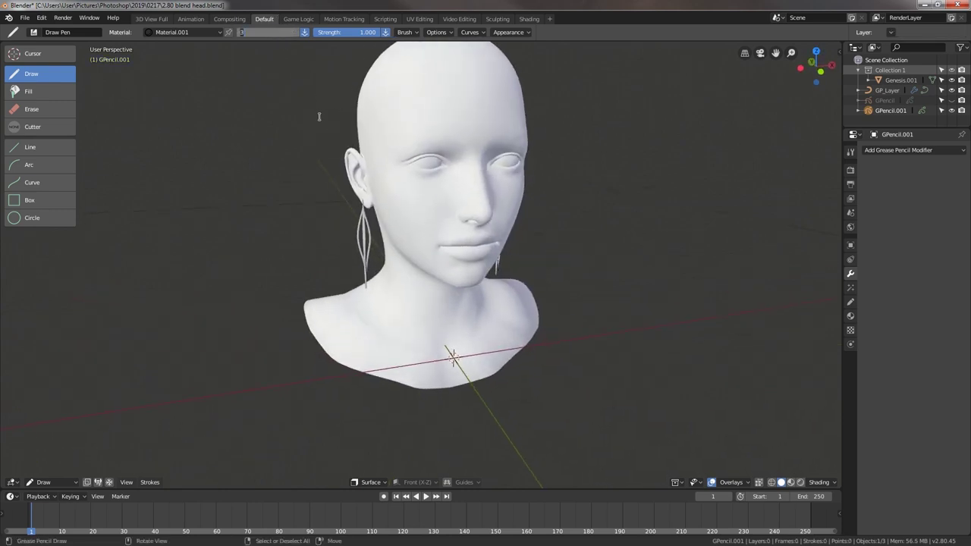
pyautogui.press('Return')
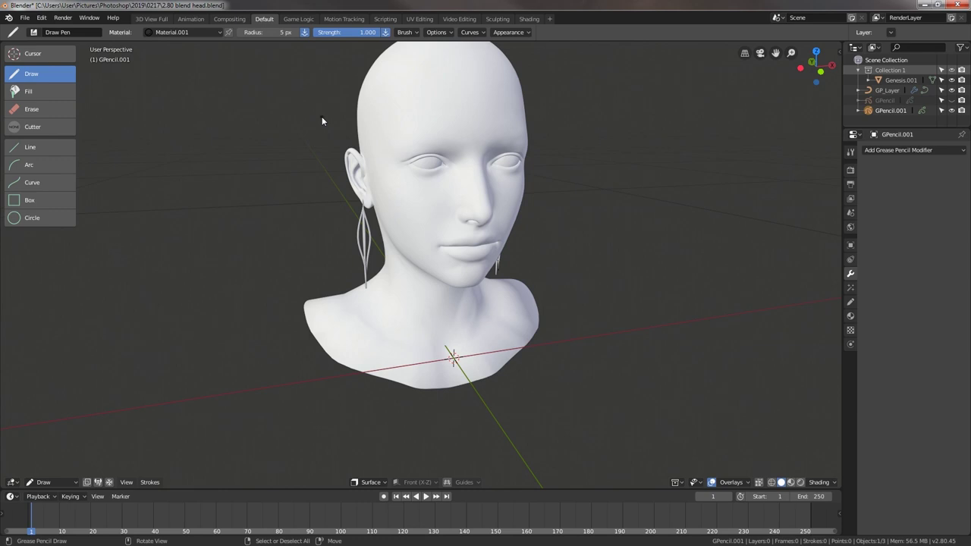
pyautogui.moveTo(448, 345); pyautogui.dragTo(437, 336, button='middle')
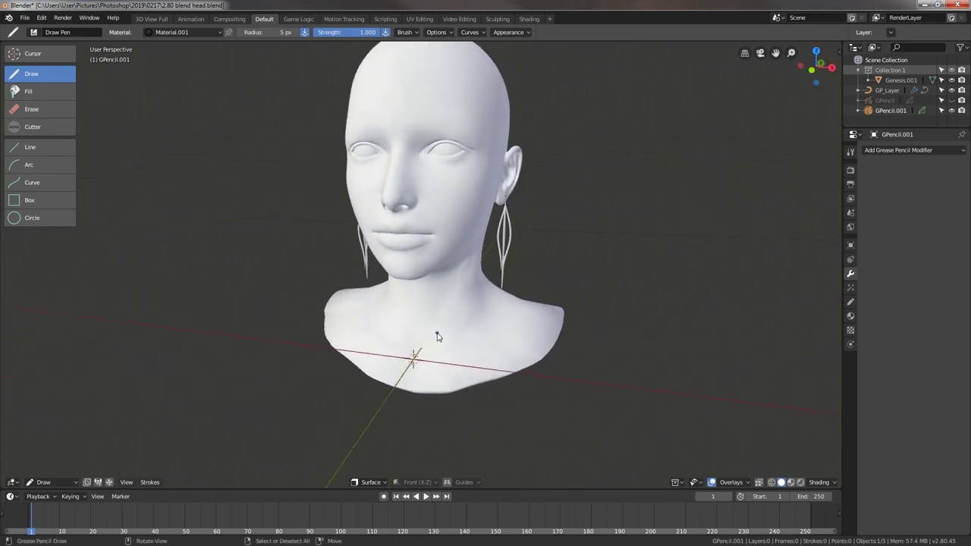
pyautogui.click(917, 150)
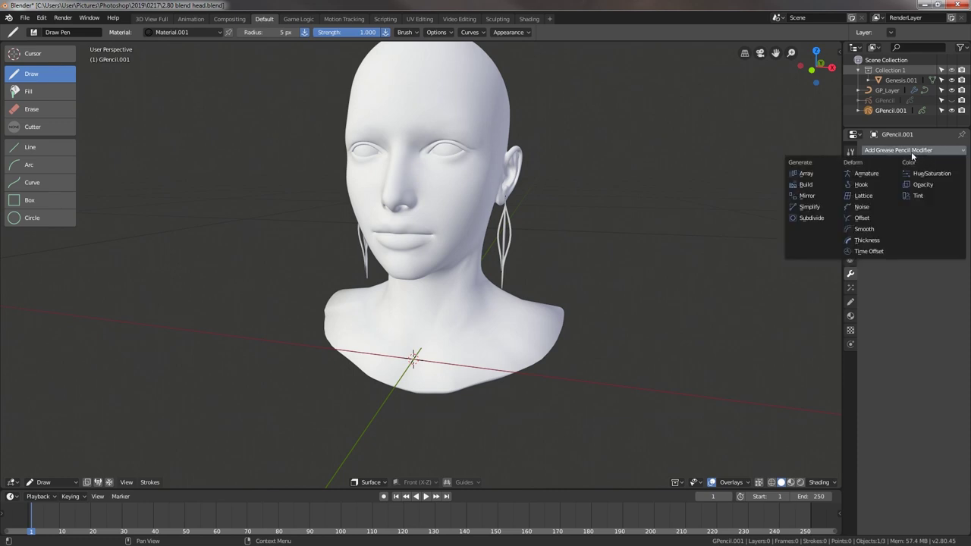
pyautogui.click(822, 199)
pyautogui.moveTo(573, 293); pyautogui.dragTo(607, 287, button='middle')
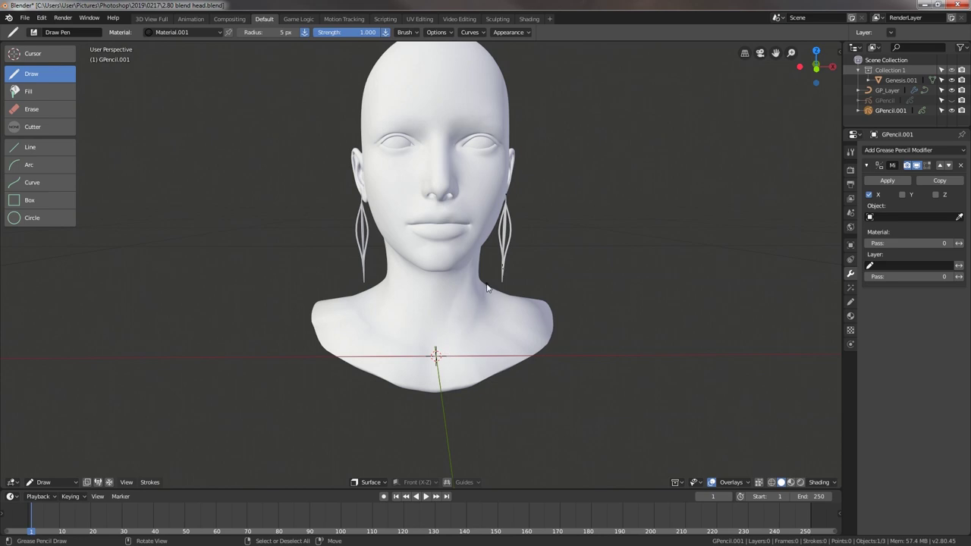
# Step: Draw a mirrored arch on the upper chest and a curl across the neck
pyautogui.moveTo(494, 321); pyautogui.dragTo(481, 326, button='middle')
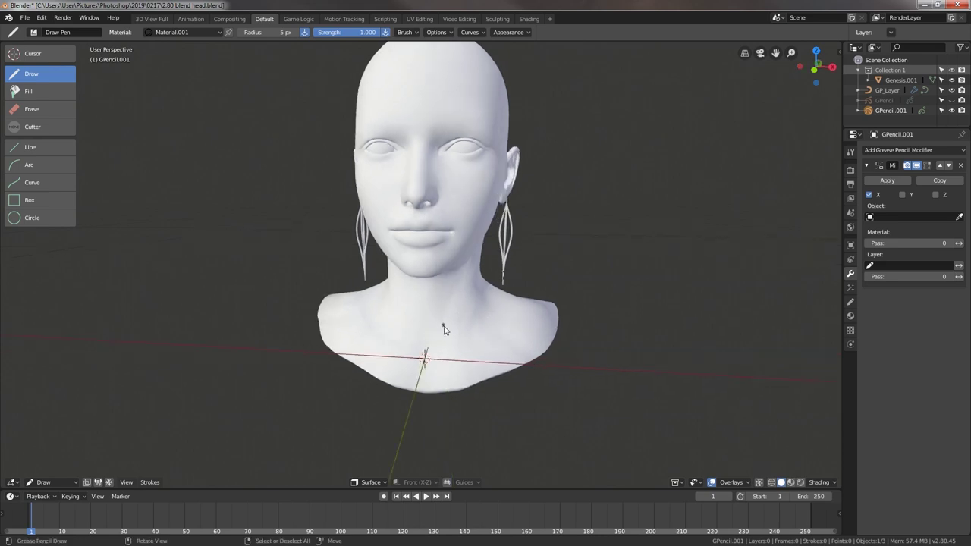
pyautogui.moveTo(440, 346)
pyautogui.mouseDown()
pyautogui.moveTo(446, 314)
pyautogui.moveTo(464, 341)
pyautogui.mouseUp()
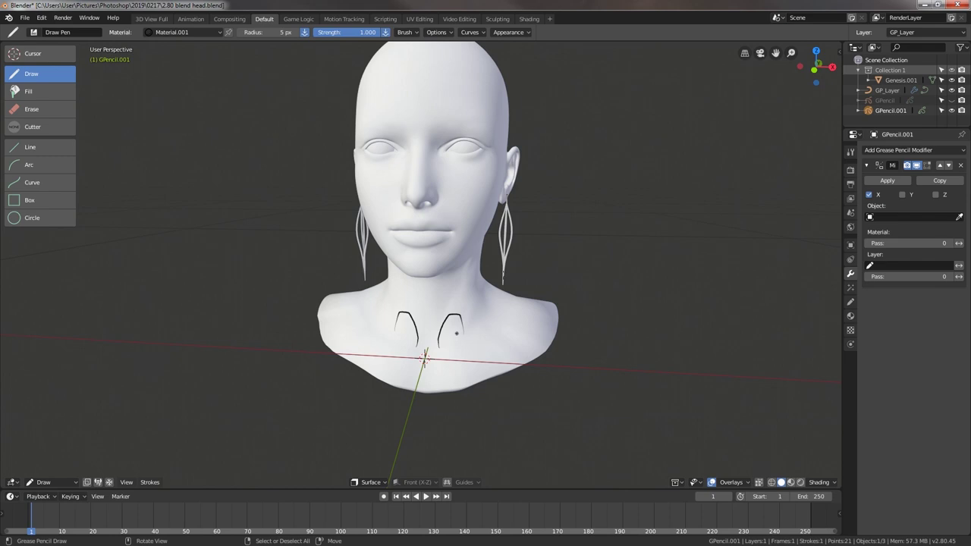
pyautogui.hotkey('ctrl', 'z')
pyautogui.moveTo(495, 303)
pyautogui.mouseDown(button='middle')
pyautogui.moveTo(468, 302)
pyautogui.moveTo(489, 298)
pyautogui.mouseUp(button='middle')
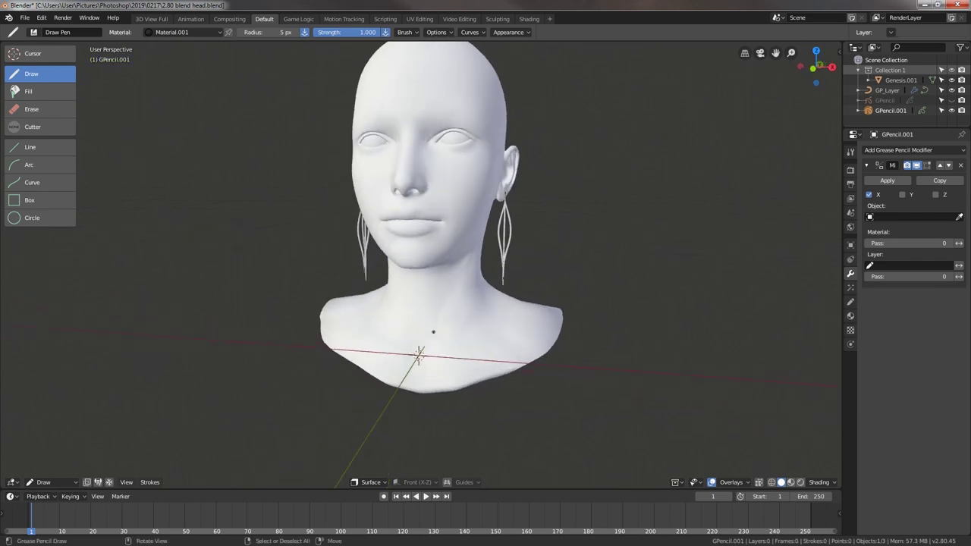
pyautogui.moveTo(429, 338)
pyautogui.mouseDown()
pyautogui.moveTo(437, 308)
pyautogui.moveTo(450, 318)
pyautogui.moveTo(454, 290)
pyautogui.moveTo(470, 291)
pyautogui.mouseUp()
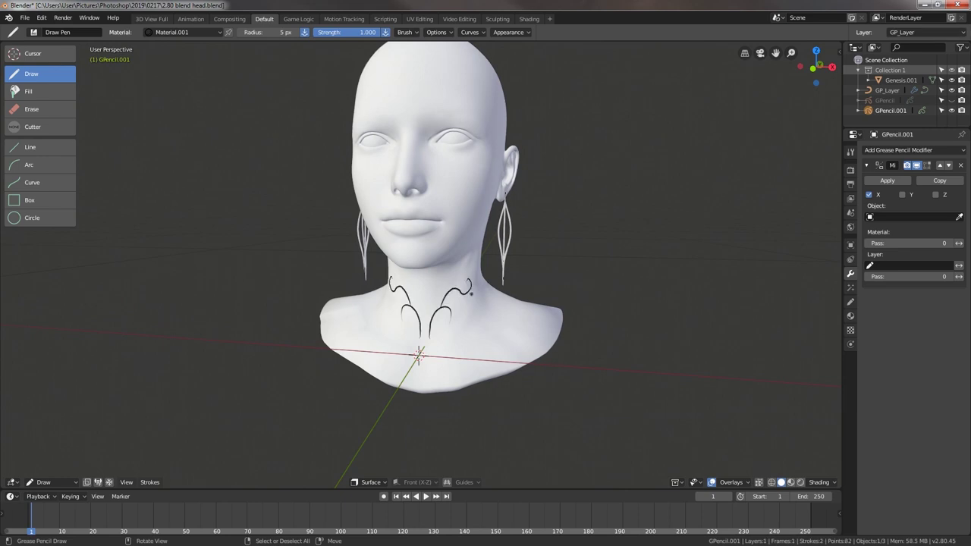
pyautogui.moveTo(496, 286); pyautogui.dragTo(446, 325, button='middle')
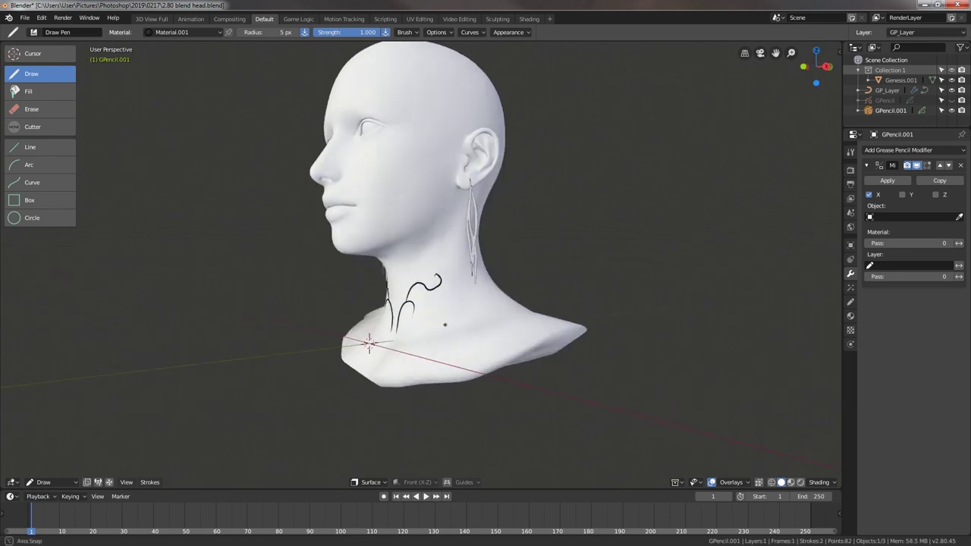
pyautogui.moveTo(415, 300)
pyautogui.mouseDown()
pyautogui.moveTo(428, 307)
pyautogui.moveTo(468, 292)
pyautogui.moveTo(455, 292)
pyautogui.mouseUp()
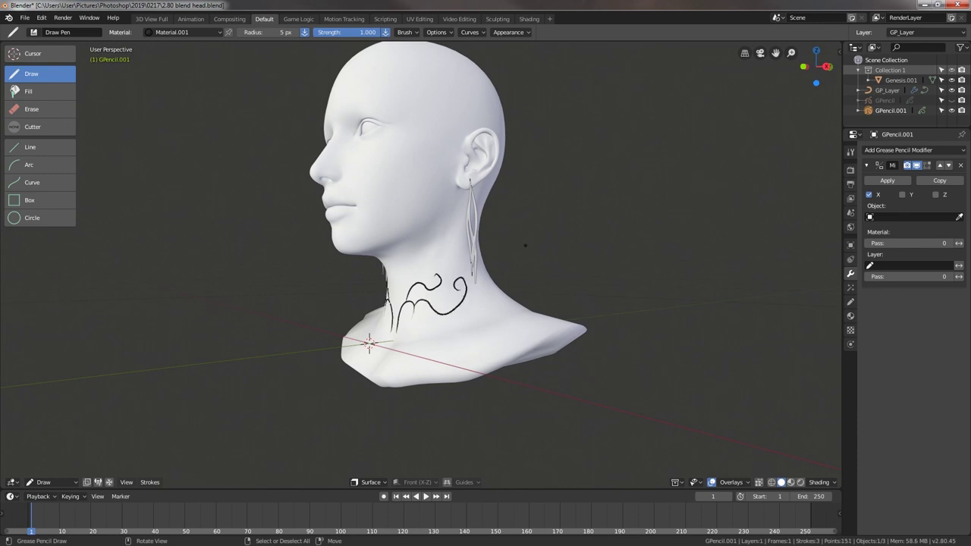
# Step: Continue the curls round to the nape, adding a hook and a 3-shaped curl
pyautogui.moveTo(525, 245)
pyautogui.mouseDown(button='middle')
pyautogui.moveTo(568, 354)
pyautogui.moveTo(506, 312)
pyautogui.mouseUp(button='middle')
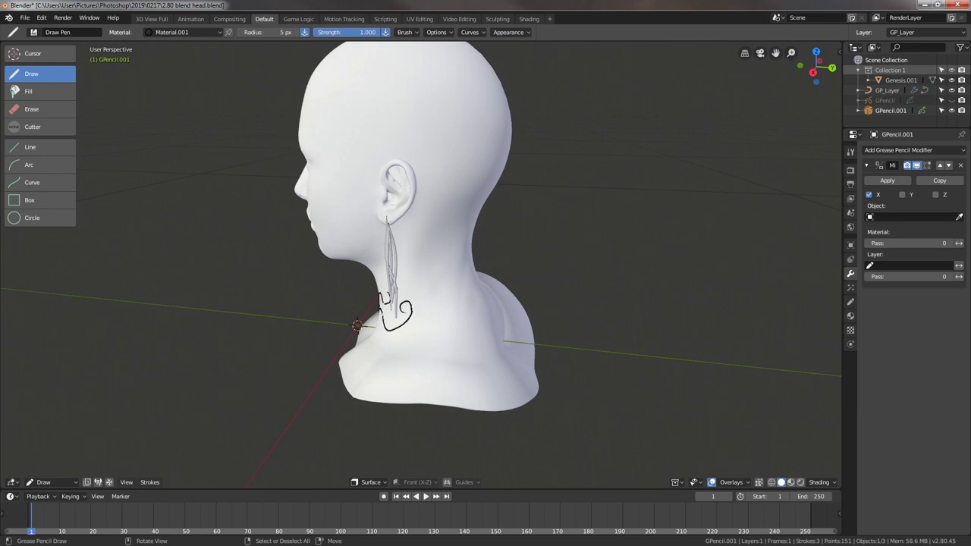
pyautogui.moveTo(416, 308); pyautogui.dragTo(460, 289)
pyautogui.moveTo(424, 299); pyautogui.dragTo(372, 362, button='middle')
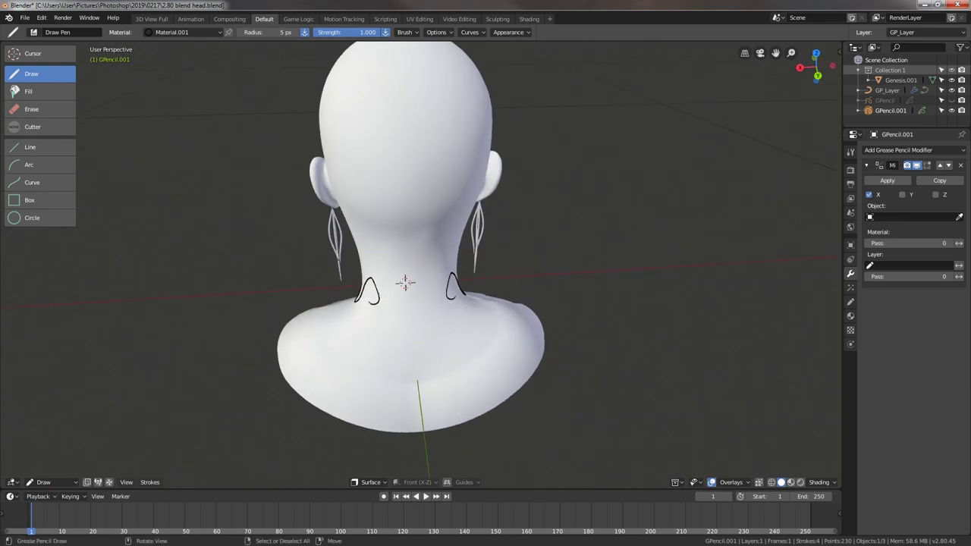
pyautogui.moveTo(391, 271); pyautogui.dragTo(448, 285)
pyautogui.moveTo(405, 283)
pyautogui.mouseDown(button='middle')
pyautogui.moveTo(570, 254)
pyautogui.moveTo(381, 355)
pyautogui.moveTo(467, 345)
pyautogui.mouseUp(button='middle')
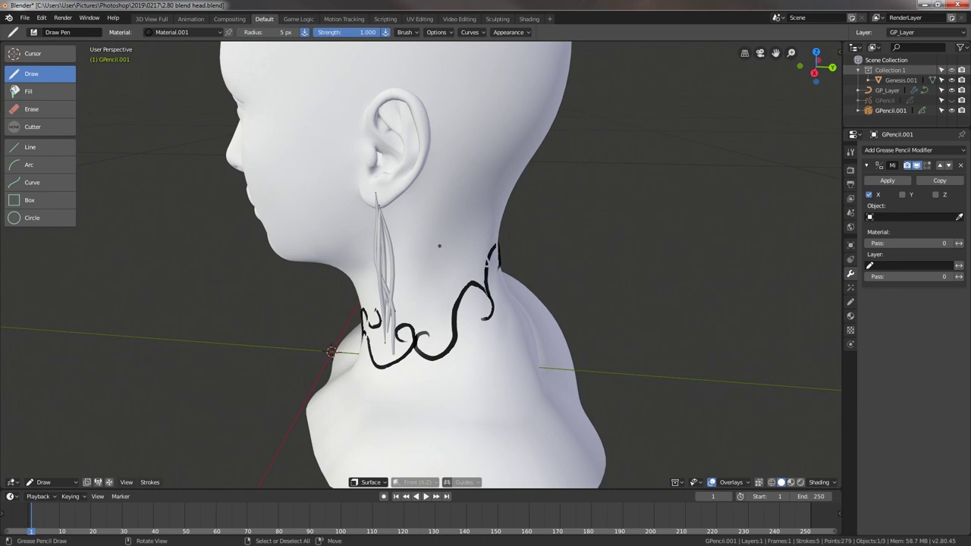
pyautogui.moveTo(453, 307); pyautogui.dragTo(432, 306)
pyautogui.moveTo(458, 282); pyautogui.dragTo(456, 286)
pyautogui.moveTo(482, 257)
pyautogui.mouseDown(button='middle')
pyautogui.moveTo(530, 260)
pyautogui.moveTo(519, 262)
pyautogui.mouseUp(button='middle')
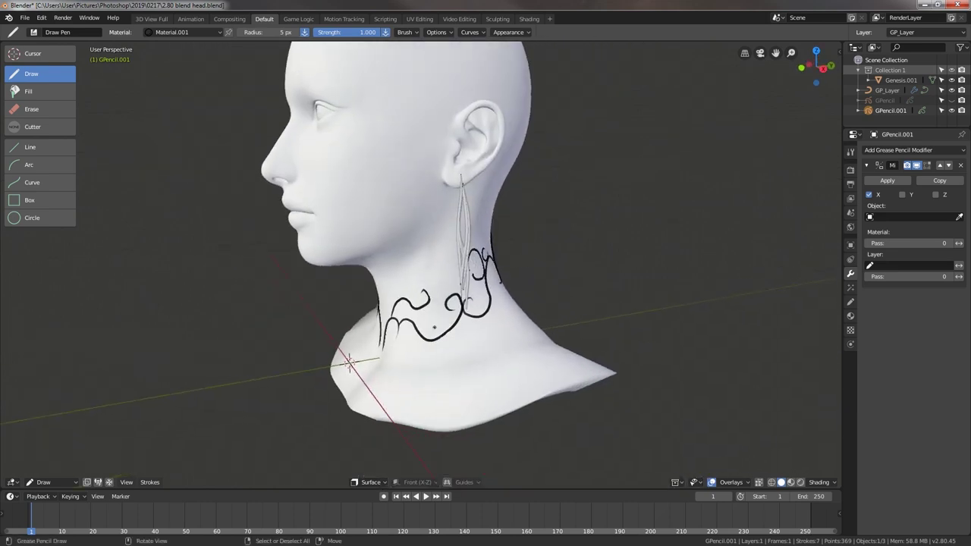
pyautogui.moveTo(426, 328); pyautogui.dragTo(416, 301)
pyautogui.moveTo(485, 318)
pyautogui.mouseDown(button='middle')
pyautogui.moveTo(592, 321)
pyautogui.moveTo(596, 310)
pyautogui.mouseUp(button='middle')
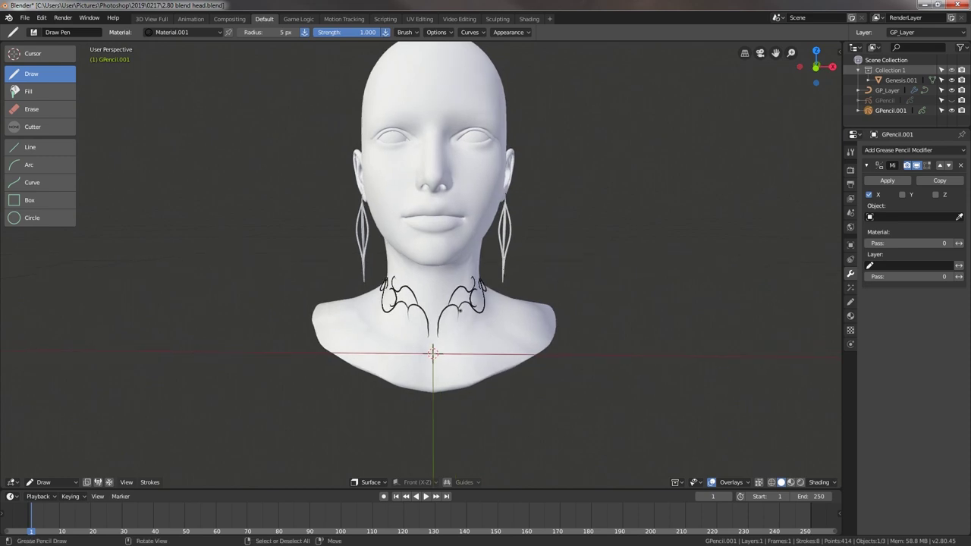
# Step: Add extra curls on the neck and below the choker's central pendant
pyautogui.moveTo(453, 321); pyautogui.dragTo(454, 319)
pyautogui.moveTo(449, 303); pyautogui.dragTo(447, 282)
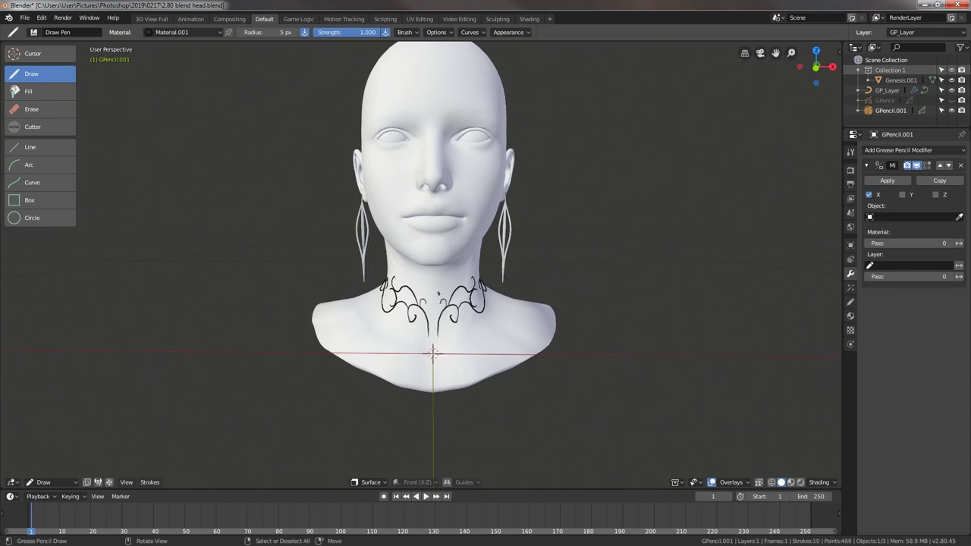
pyautogui.moveTo(438, 302); pyautogui.dragTo(440, 294)
pyautogui.moveTo(532, 233)
pyautogui.mouseDown(button='middle')
pyautogui.moveTo(316, 319)
pyautogui.moveTo(635, 321)
pyautogui.moveTo(574, 329)
pyautogui.moveTo(550, 303)
pyautogui.mouseUp(button='middle')
pyautogui.scroll(1, 524, 317)
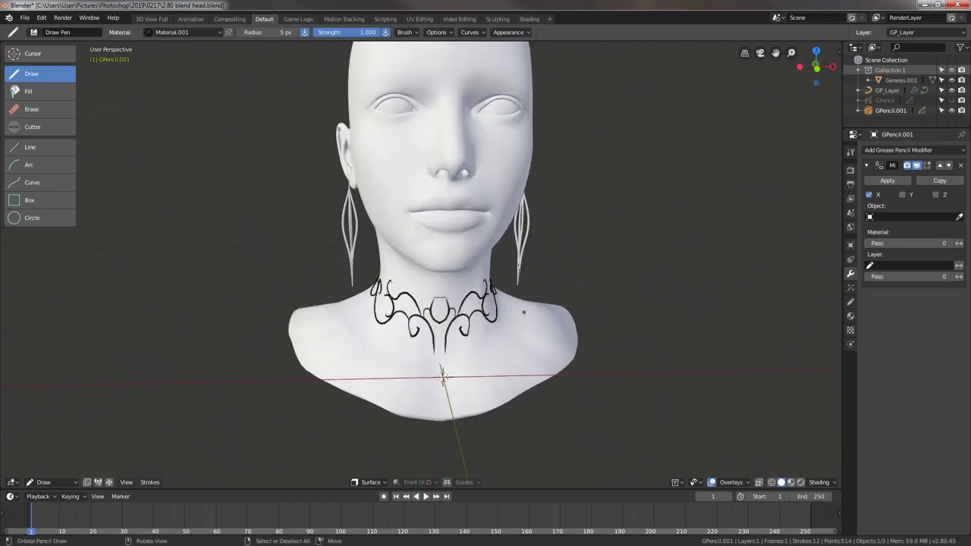
pyautogui.moveTo(443, 351); pyautogui.dragTo(471, 358)
pyautogui.moveTo(534, 308); pyautogui.dragTo(497, 308, button='middle')
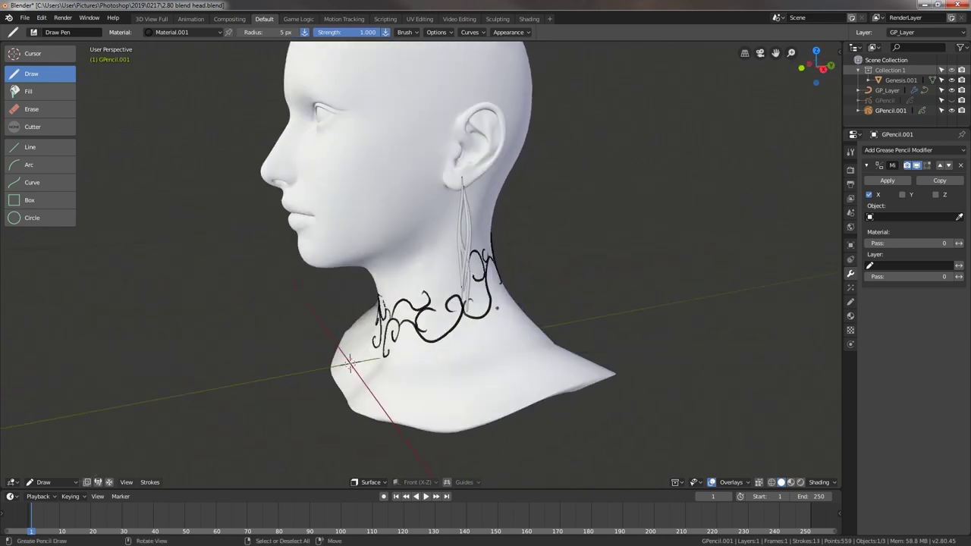
pyautogui.scroll(-2, 501, 308)
pyautogui.moveTo(501, 308); pyautogui.dragTo(547, 294, button='middle')
pyautogui.scroll(3, 547, 294)
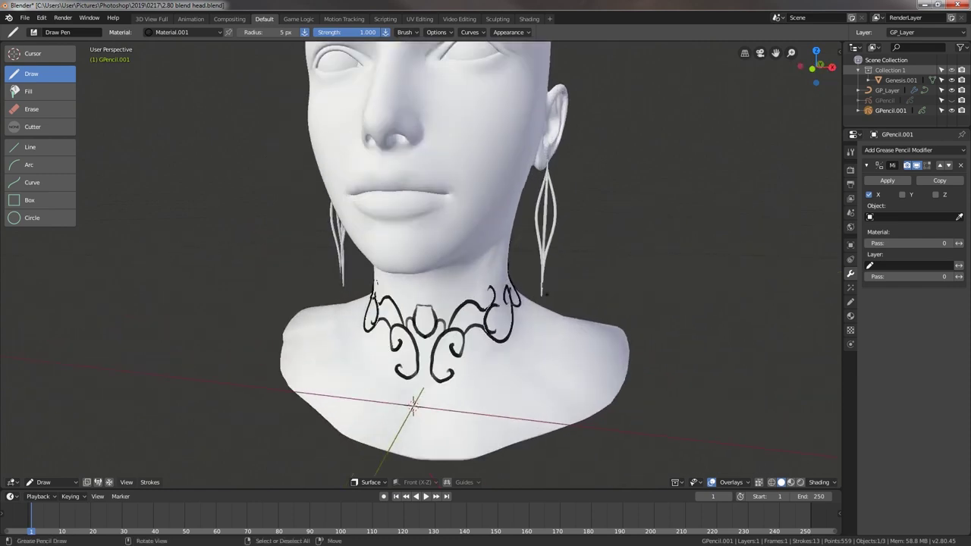
# Step: Switch GPencil.001 into Edit Mode and select all strokes
pyautogui.hotkey('ctrl', 'Tab')
pyautogui.click(626, 297)
pyautogui.moveTo(508, 334)
pyautogui.mouseDown(button='middle')
pyautogui.moveTo(598, 299)
pyautogui.moveTo(536, 297)
pyautogui.mouseUp(button='middle')
pyautogui.press('a')
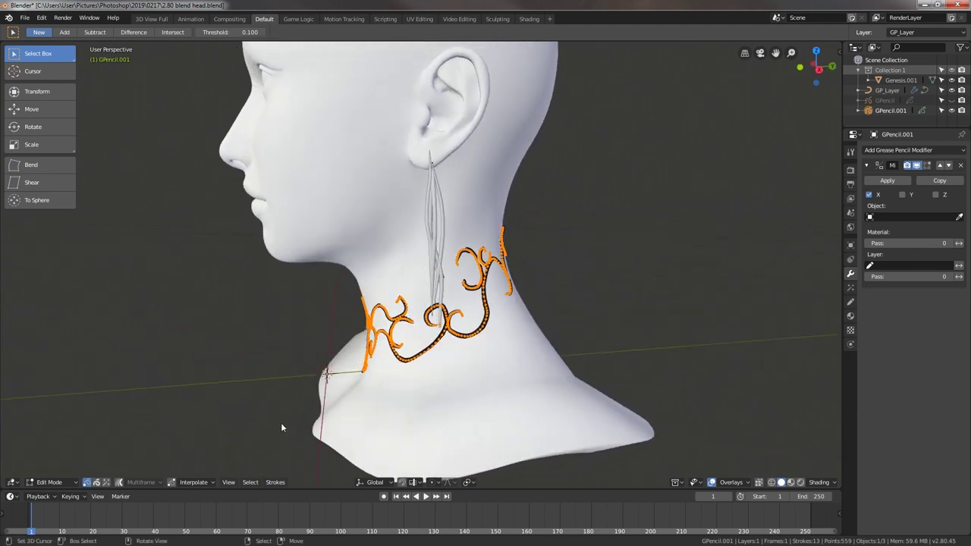
# Step: Simplify all choker strokes with Fixed at 2 steps to 165 points, then return to Object Mode
pyautogui.click(275, 483)
pyautogui.moveTo(288, 381)
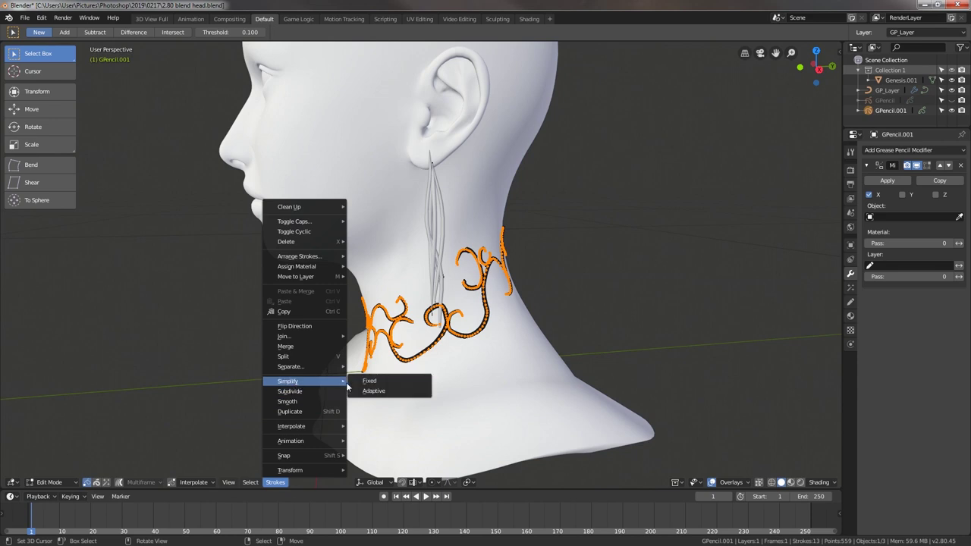
pyautogui.click(370, 381)
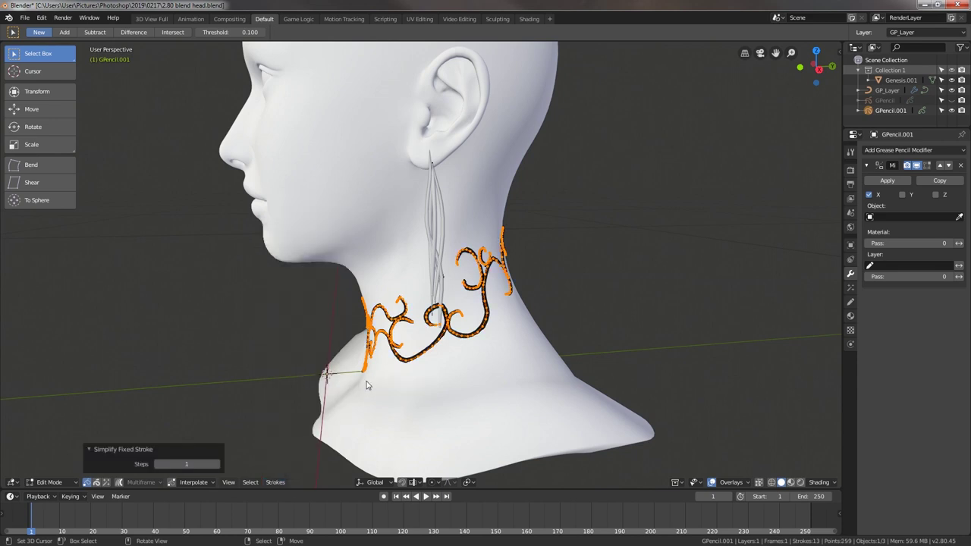
pyautogui.click(218, 464)
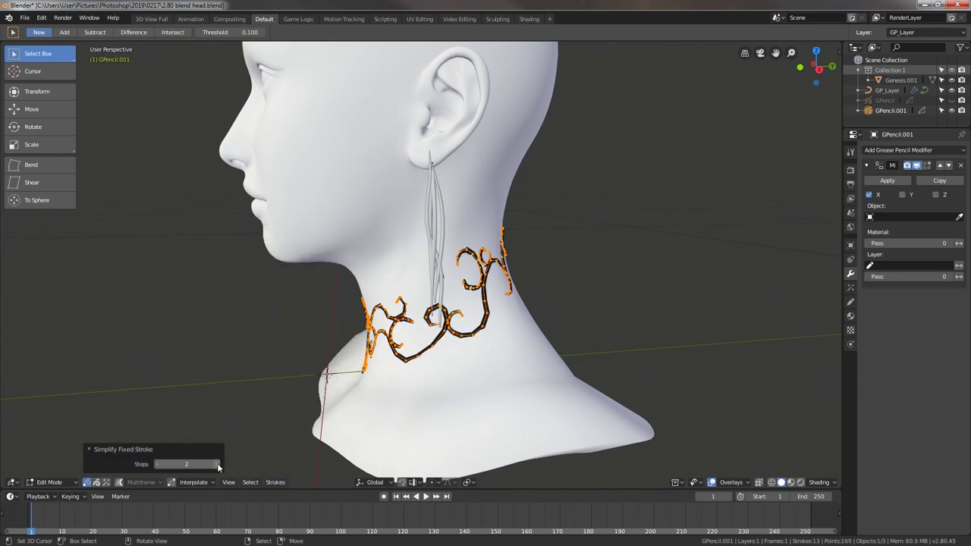
pyautogui.moveTo(238, 362)
pyautogui.mouseDown(button='middle')
pyautogui.moveTo(592, 327)
pyautogui.moveTo(430, 332)
pyautogui.moveTo(452, 334)
pyautogui.mouseUp(button='middle')
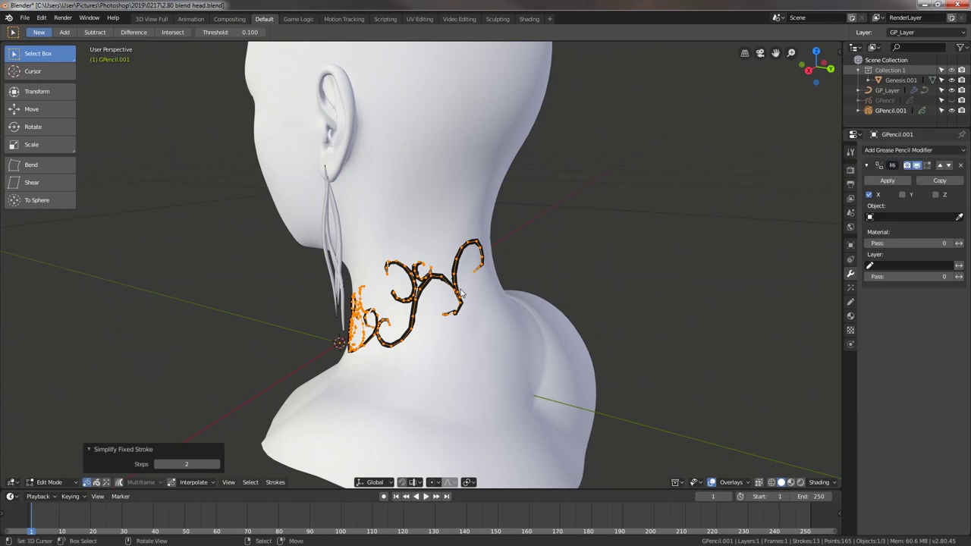
pyautogui.hotkey('ctrl', 'Tab')
pyautogui.click(402, 287)
pyautogui.moveTo(402, 287)
pyautogui.mouseDown(button='middle')
pyautogui.moveTo(513, 257)
pyautogui.moveTo(645, 257)
pyautogui.moveTo(628, 259)
pyautogui.mouseUp(button='middle')
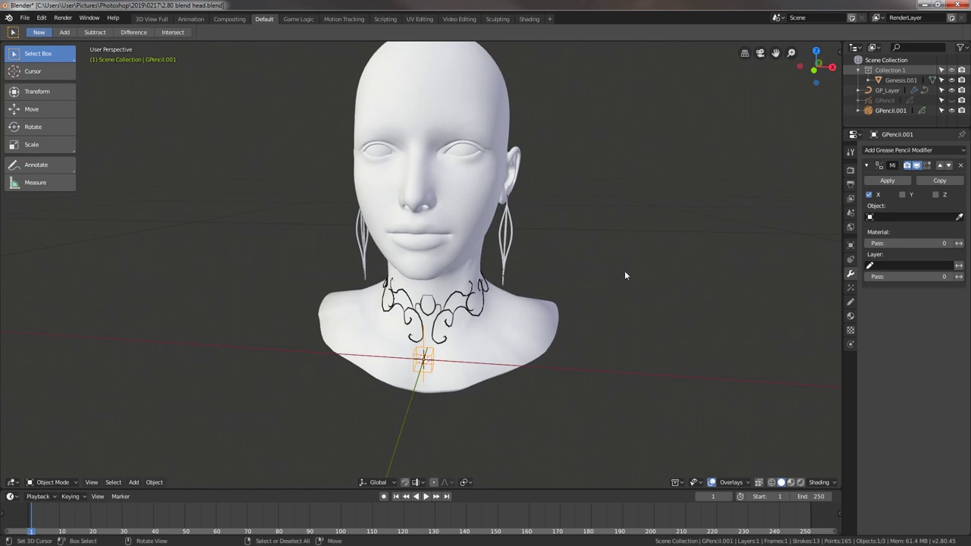
# Step: Apply the Mirror modifier, convert the strokes to a polygon curve, and hide GPencil.001
pyautogui.click(892, 181)
pyautogui.moveTo(631, 277)
pyautogui.mouseDown(button='middle')
pyautogui.moveTo(515, 292)
pyautogui.moveTo(450, 324)
pyautogui.moveTo(493, 330)
pyautogui.mouseUp(button='middle')
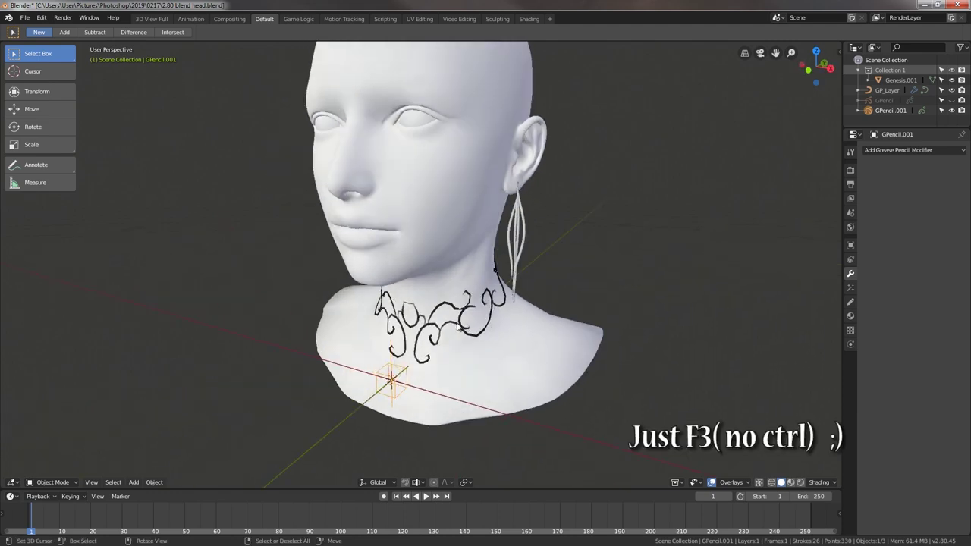
pyautogui.press('F3')
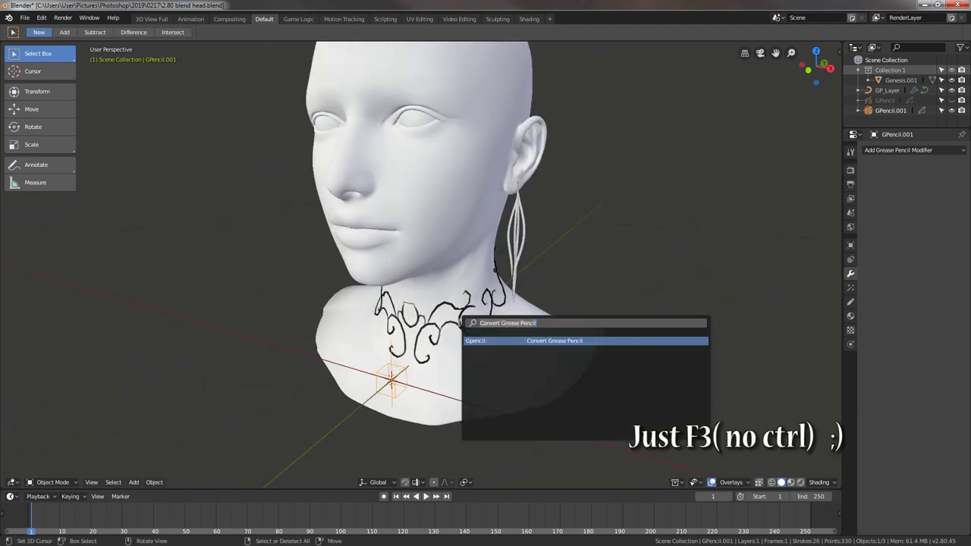
pyautogui.click(563, 340)
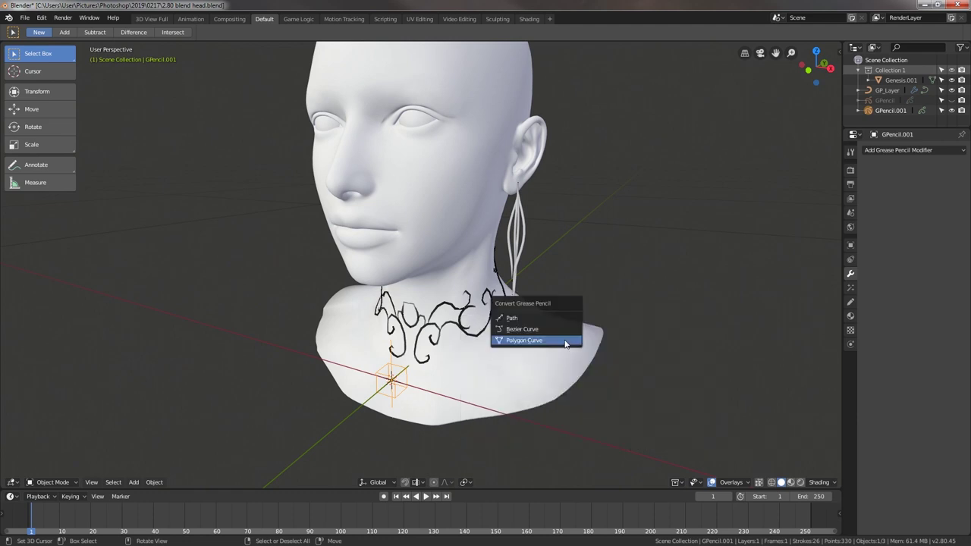
pyautogui.click(534, 343)
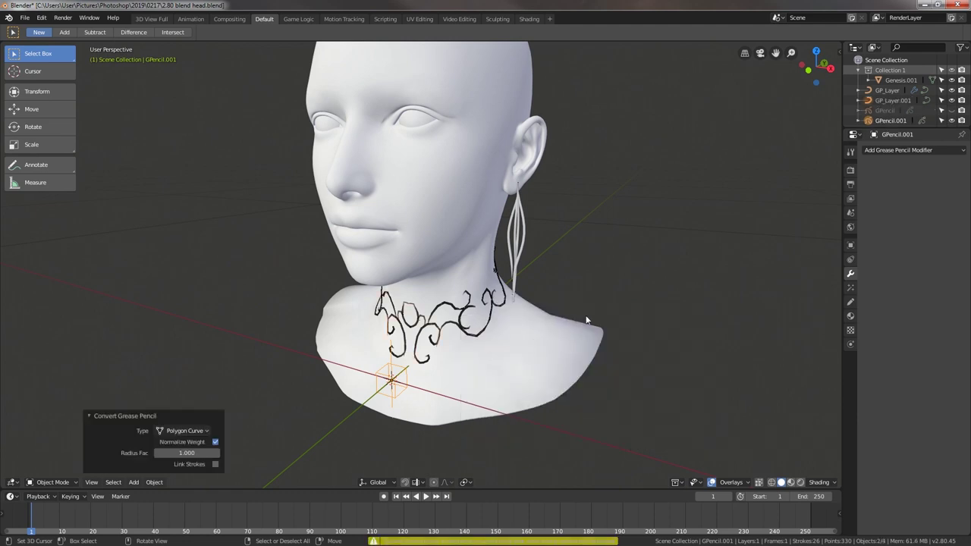
pyautogui.moveTo(532, 344); pyautogui.dragTo(576, 303, button='middle')
pyautogui.scroll(-1, 907, 120)
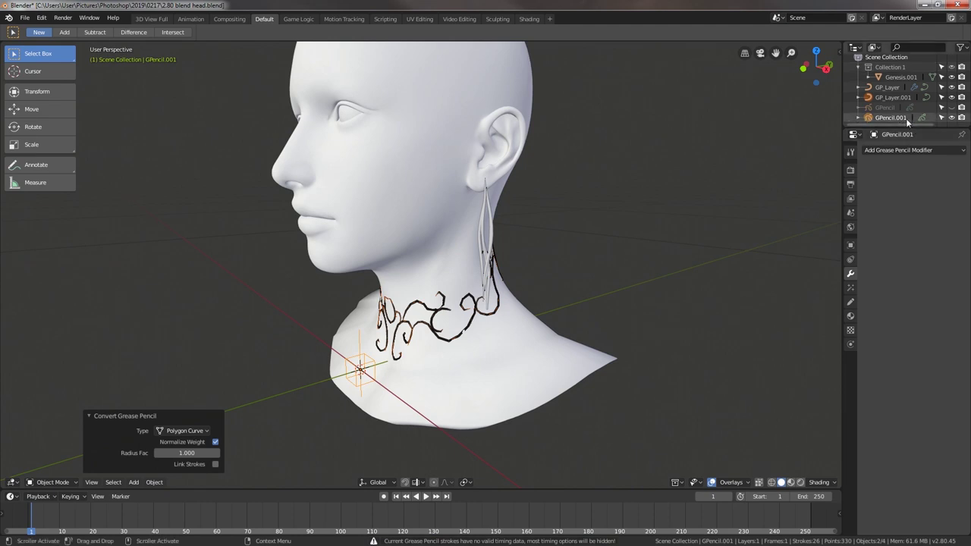
pyautogui.click(952, 118)
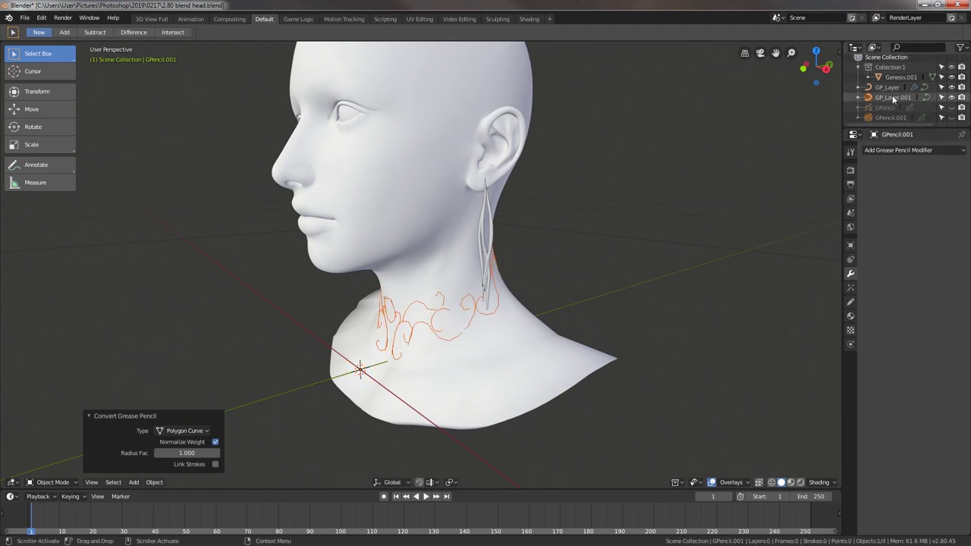
# Step: Select the GP_Layer.001 choker curve and set its fill mode to Full
pyautogui.click(475, 312)
pyautogui.click(475, 312)
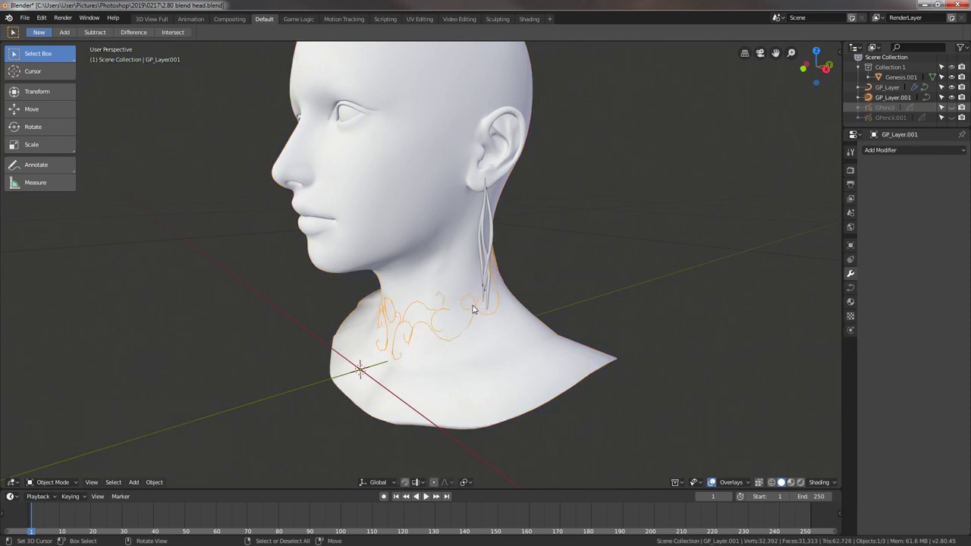
pyautogui.moveTo(515, 313); pyautogui.dragTo(498, 311, button='middle')
pyautogui.click(895, 150)
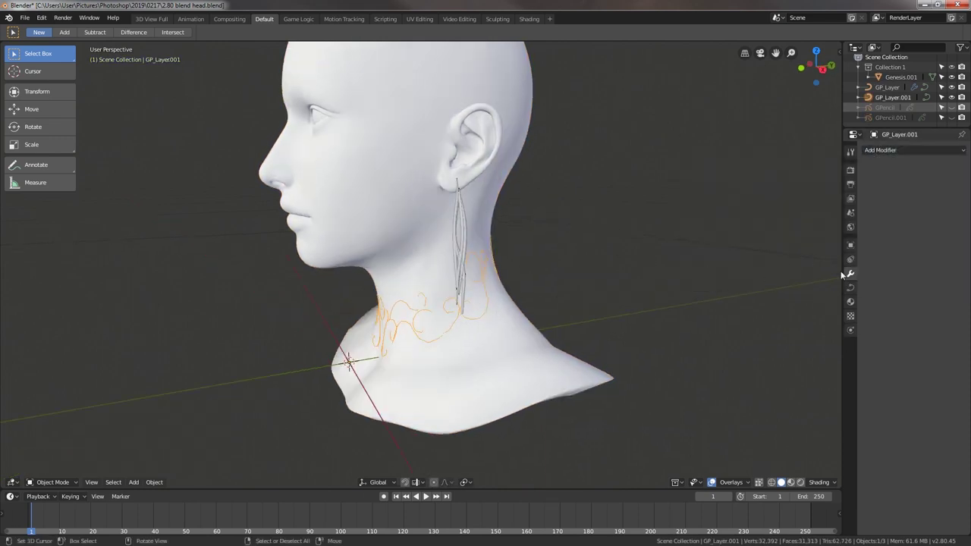
pyautogui.click(851, 287)
pyautogui.click(952, 249)
pyautogui.click(922, 202)
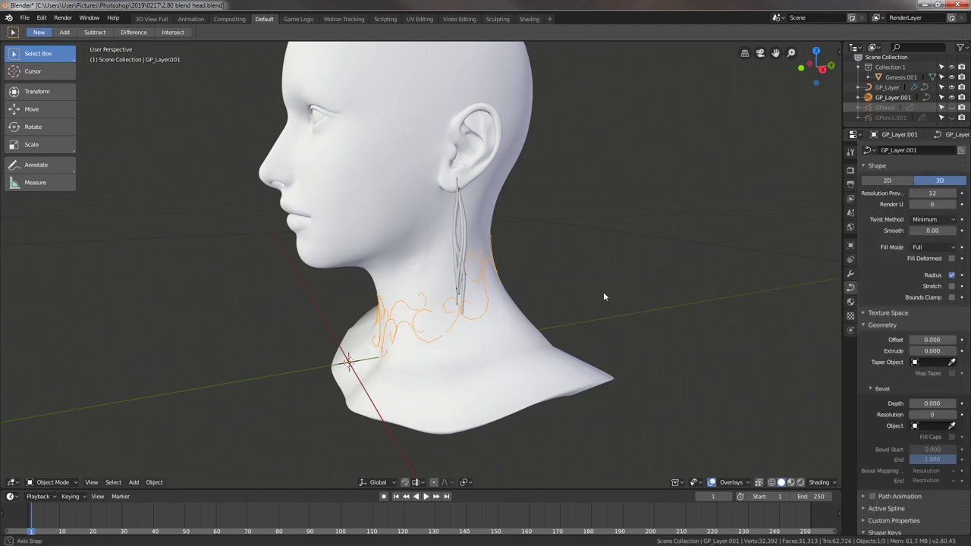
# Step: Give the choker curve a 0.006 bevel depth with bevel resolution 1
pyautogui.moveTo(604, 297); pyautogui.dragTo(607, 301, button='middle')
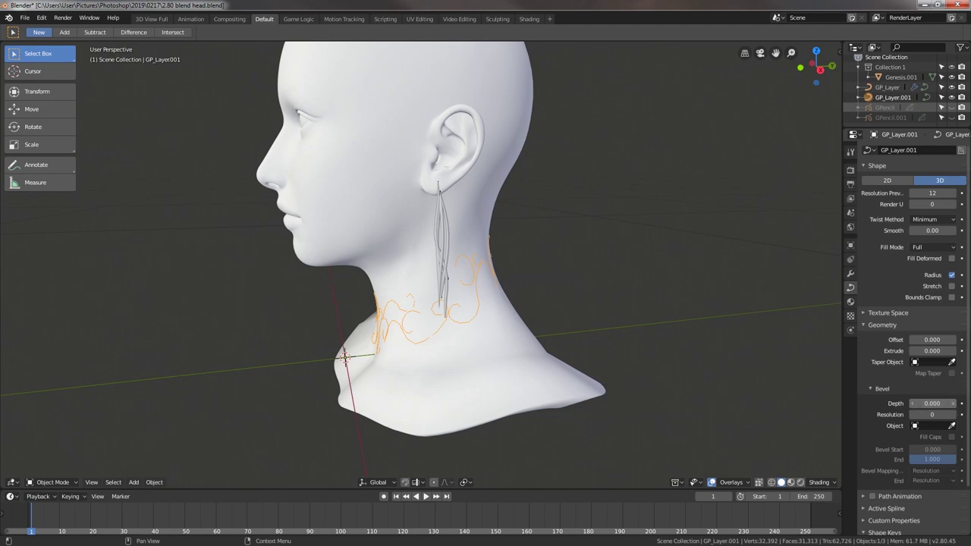
pyautogui.click(953, 405)
pyautogui.click(954, 404)
pyautogui.click(954, 404)
pyautogui.click(953, 404)
pyautogui.click(954, 405)
pyautogui.click(954, 405)
pyautogui.moveTo(535, 319); pyautogui.dragTo(547, 324, button='middle')
pyautogui.click(954, 415)
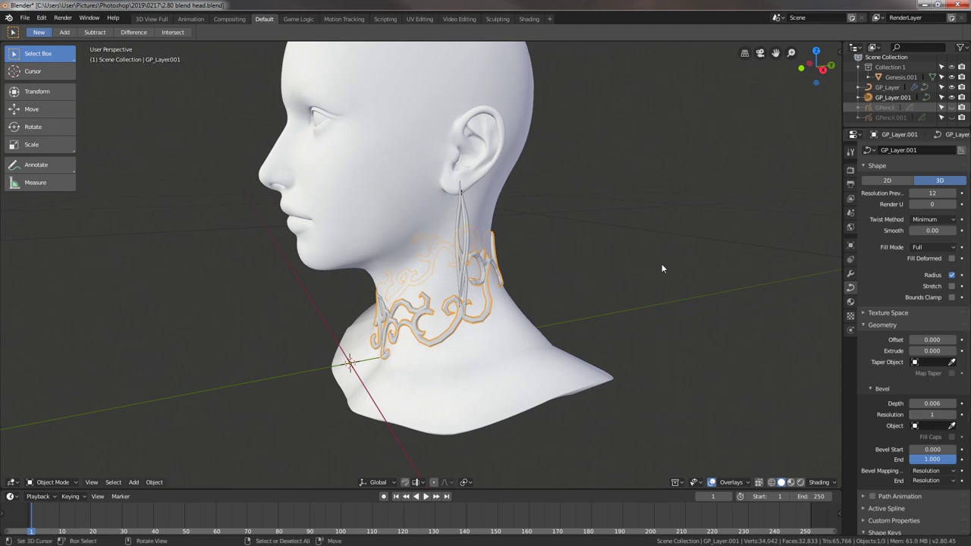
# Step: Add a Subdivision Surface modifier to the choker curve and inspect it around the neck
pyautogui.click(851, 273)
pyautogui.click(896, 150)
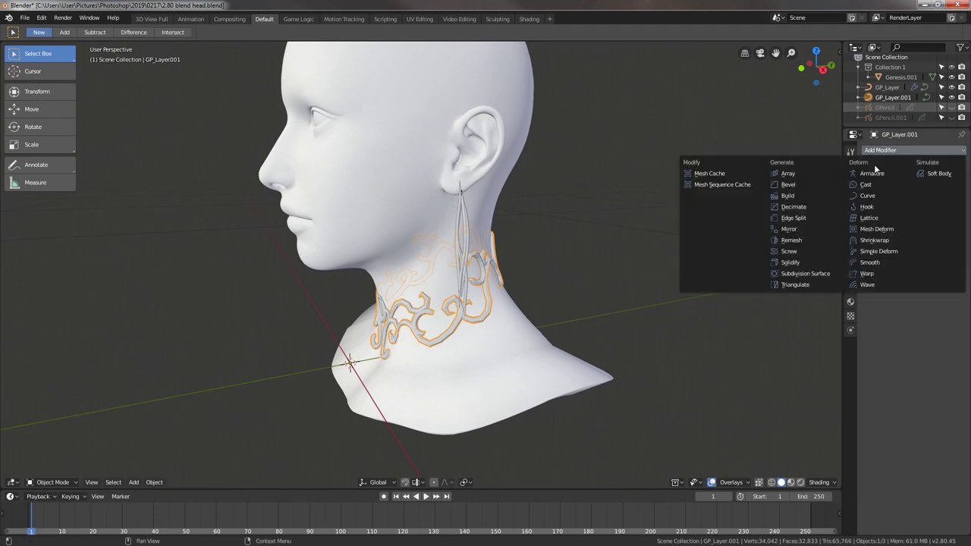
pyautogui.click(806, 273)
pyautogui.moveTo(644, 274)
pyautogui.mouseDown(button='middle')
pyautogui.moveTo(571, 273)
pyautogui.moveTo(582, 269)
pyautogui.mouseUp(button='middle')
pyautogui.scroll(3, 582, 268)
pyautogui.moveTo(556, 298)
pyautogui.mouseDown(button='middle')
pyautogui.moveTo(442, 335)
pyautogui.moveTo(624, 311)
pyautogui.mouseUp(button='middle')
pyautogui.scroll(-2, 441, 334)
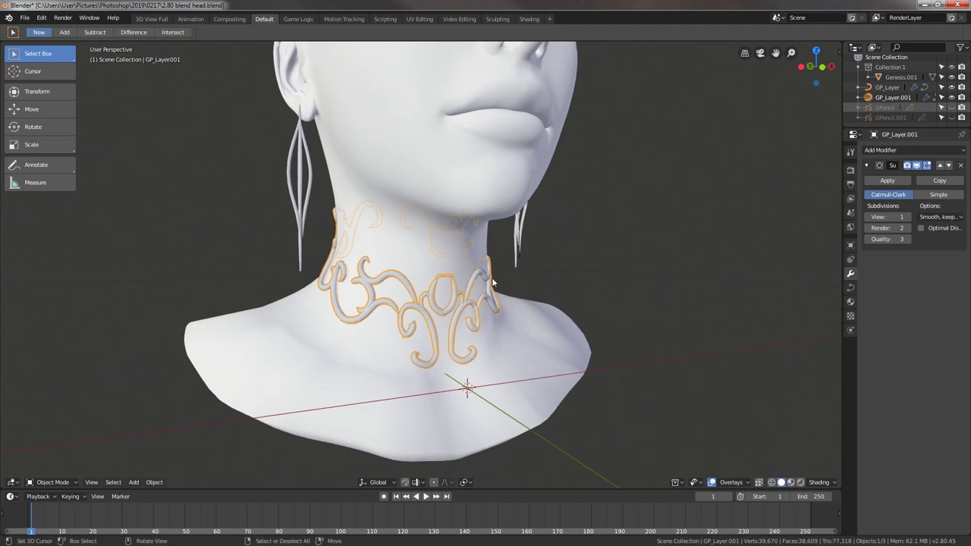
pyautogui.moveTo(493, 283)
pyautogui.mouseDown(button='middle')
pyautogui.moveTo(580, 291)
pyautogui.moveTo(425, 333)
pyautogui.mouseUp(button='middle')
# Step: Shade the choker smooth from the Object menu
pyautogui.click(155, 483)
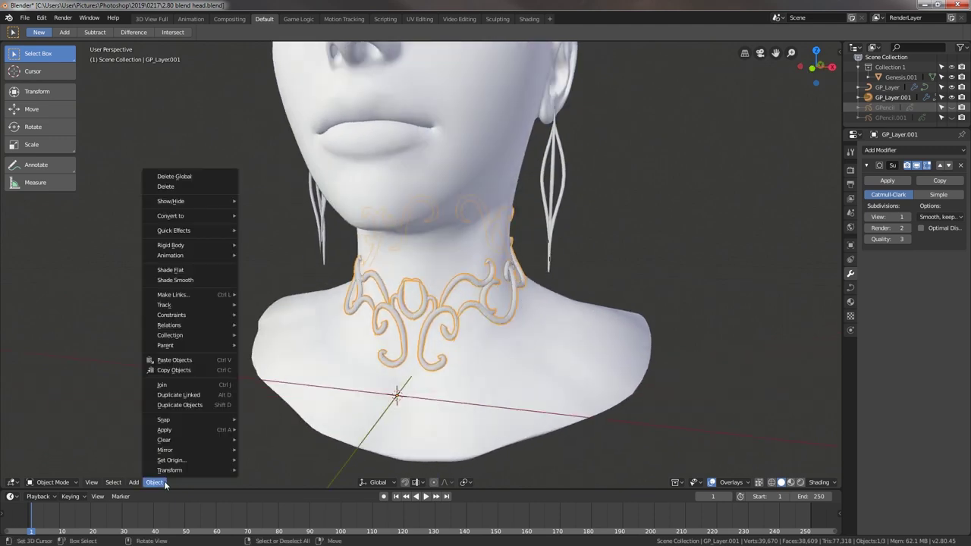
pyautogui.press('Escape')
pyautogui.click(155, 483)
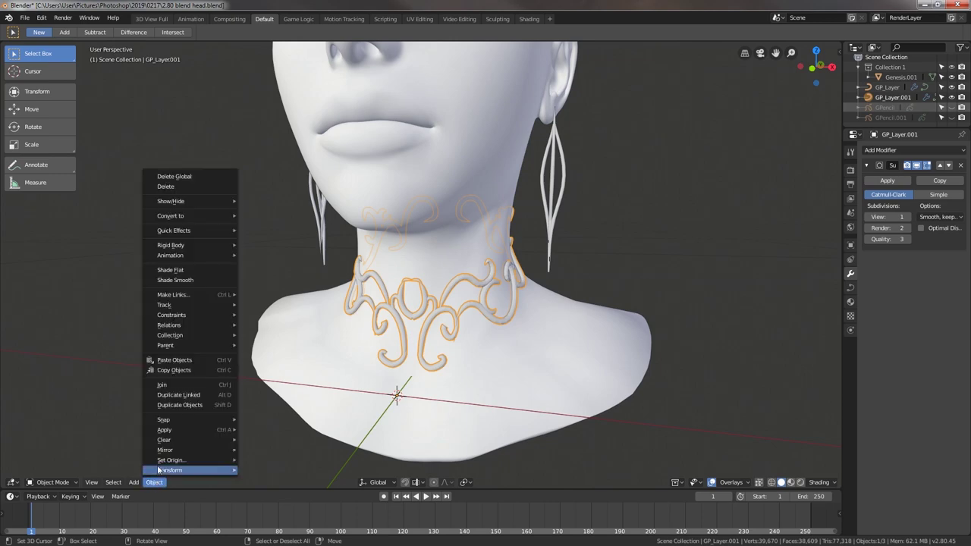
pyautogui.click(193, 281)
pyautogui.moveTo(493, 326)
pyautogui.mouseDown(button='middle')
pyautogui.moveTo(531, 331)
pyautogui.moveTo(475, 331)
pyautogui.moveTo(511, 314)
pyautogui.moveTo(664, 310)
pyautogui.moveTo(425, 319)
pyautogui.moveTo(557, 326)
pyautogui.moveTo(514, 314)
pyautogui.moveTo(679, 308)
pyautogui.moveTo(557, 317)
pyautogui.moveTo(459, 308)
pyautogui.moveTo(509, 309)
pyautogui.mouseUp(button='middle')
# Step: Raise the choker curve's bevel depth to 0.008 and orbit back to a front view
pyautogui.click(851, 288)
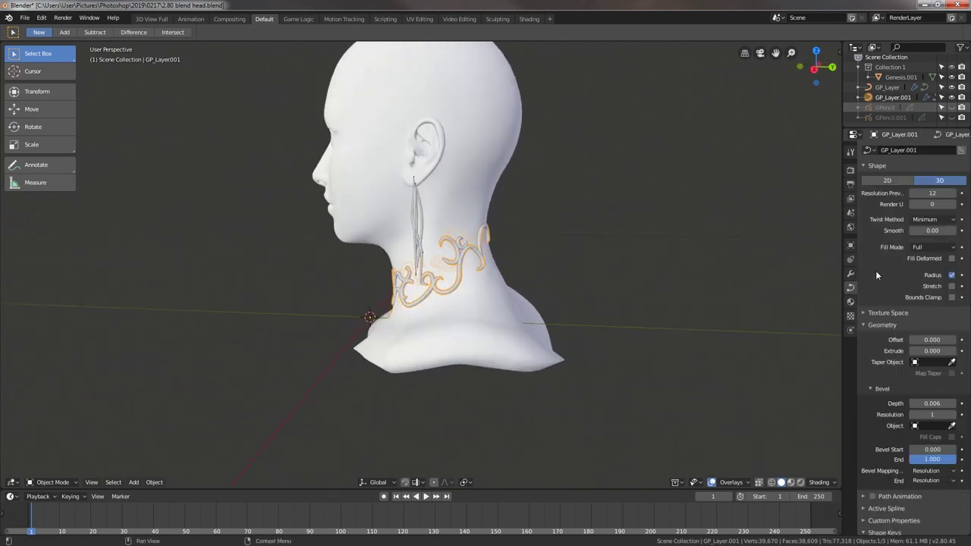
pyautogui.click(953, 403)
pyautogui.moveTo(485, 267)
pyautogui.mouseDown(button='middle')
pyautogui.moveTo(588, 266)
pyautogui.moveTo(559, 284)
pyautogui.moveTo(577, 283)
pyautogui.moveTo(479, 284)
pyautogui.moveTo(516, 296)
pyautogui.moveTo(531, 319)
pyautogui.mouseUp(button='middle')
pyautogui.scroll(-4, 562, 279)
pyautogui.scroll(6, 535, 336)
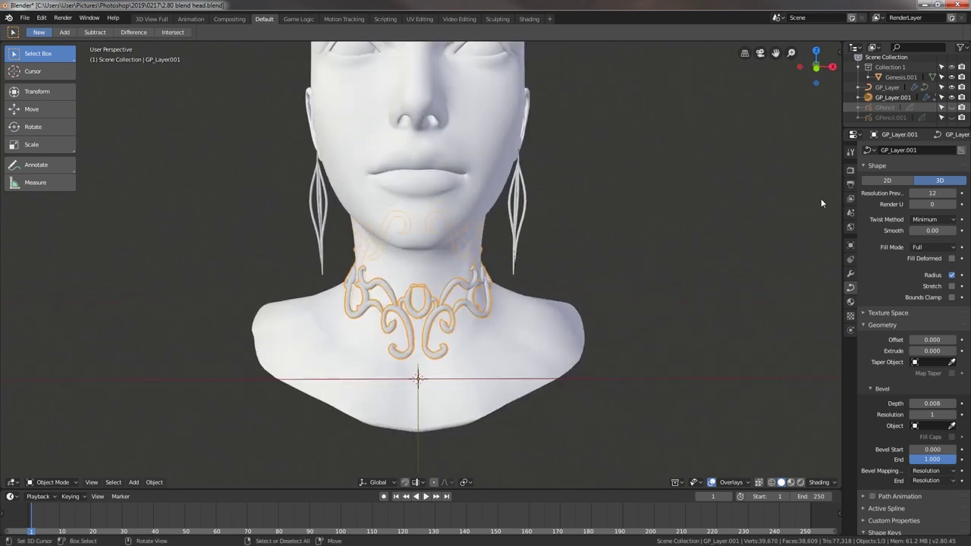
pyautogui.click(851, 301)
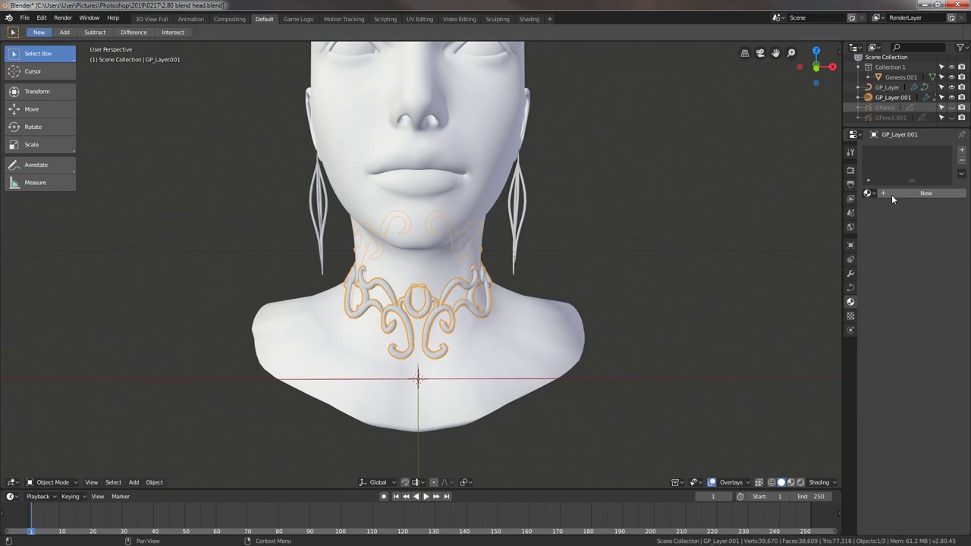
# Step: Create a choker material named 'gold' with an orange-gold base colour and switch to rendered shading
pyautogui.click(892, 194)
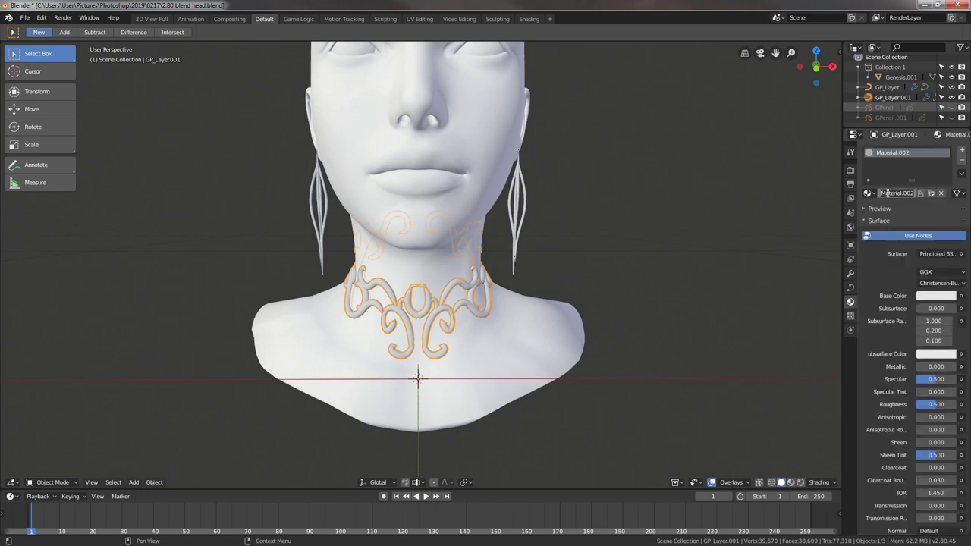
pyautogui.write('g')
pyautogui.press('Return')
pyautogui.click(936, 296)
pyautogui.moveTo(898, 211); pyautogui.dragTo(887, 212)
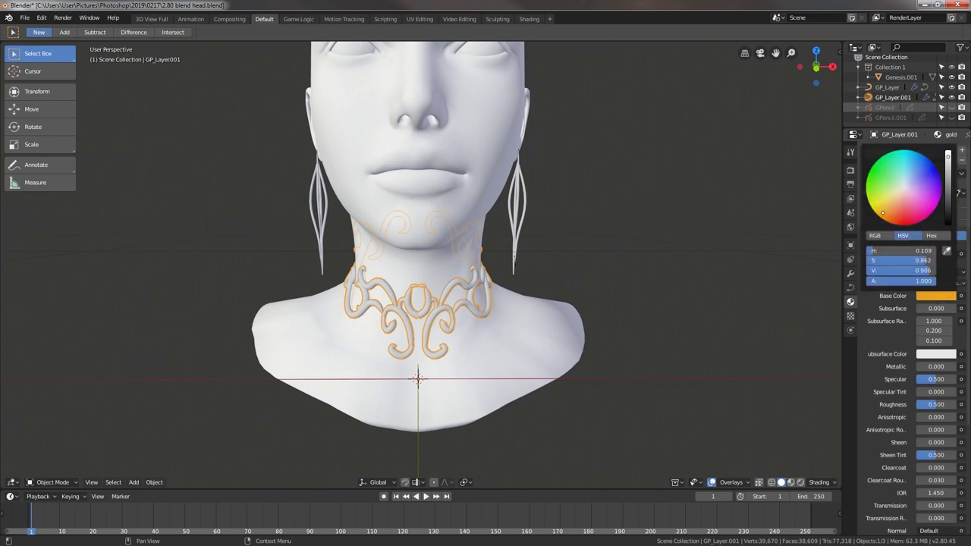
pyautogui.moveTo(883, 212); pyautogui.dragTo(882, 214)
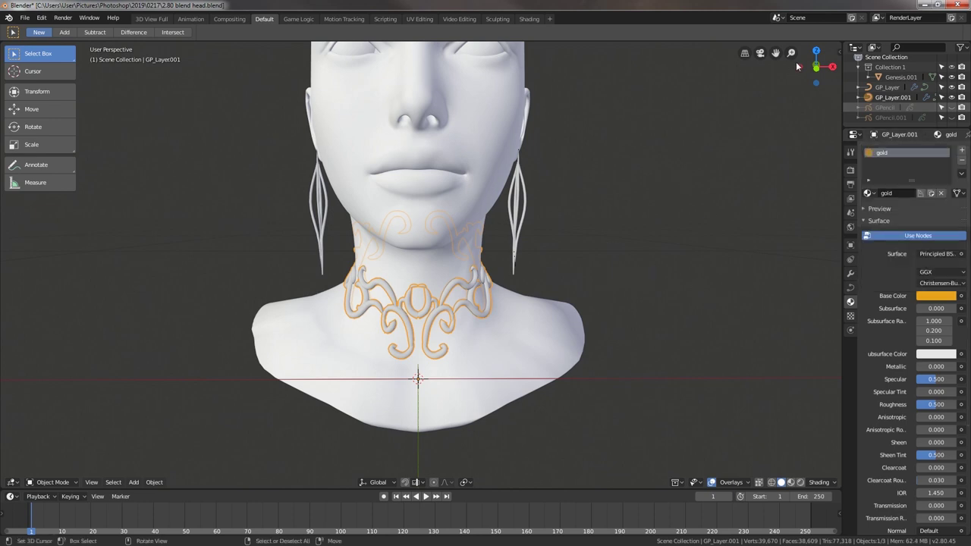
pyautogui.click(800, 483)
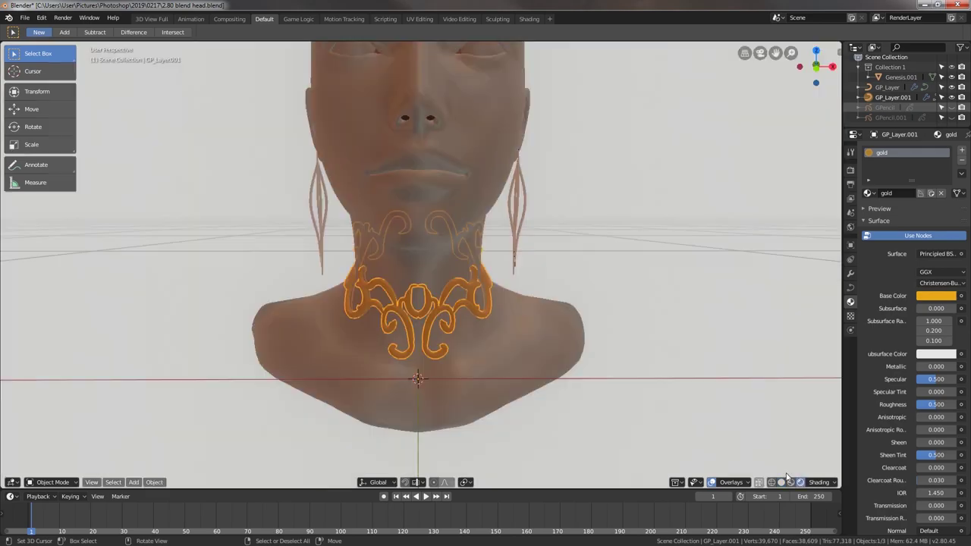
# Step: Add a point light and move it off to the left of the head
pyautogui.moveTo(624, 283)
pyautogui.mouseDown(button='middle')
pyautogui.moveTo(549, 302)
pyautogui.moveTo(576, 283)
pyautogui.moveTo(690, 270)
pyautogui.moveTo(637, 307)
pyautogui.mouseUp(button='middle')
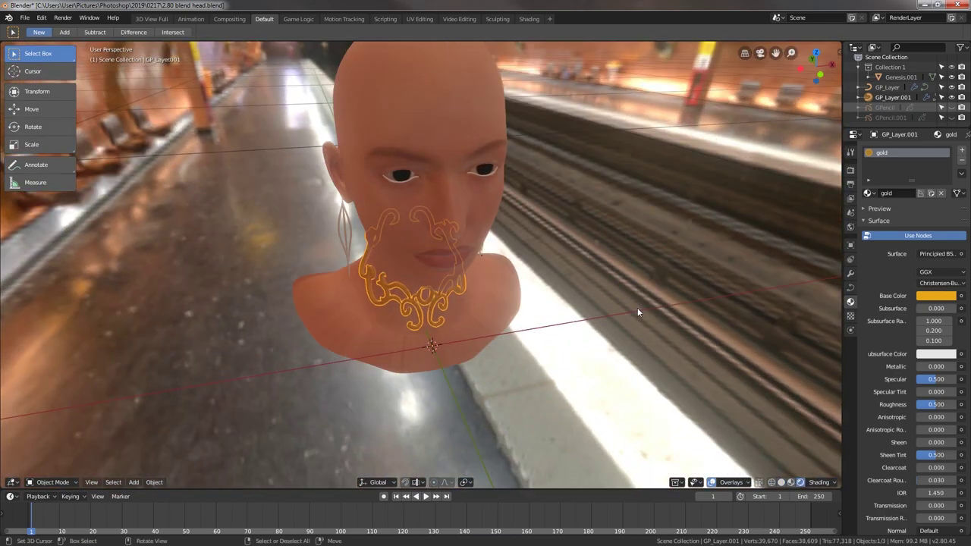
pyautogui.scroll(-3, 622, 311)
pyautogui.scroll(-2, 609, 314)
pyautogui.click(133, 483)
pyautogui.moveTo(146, 335)
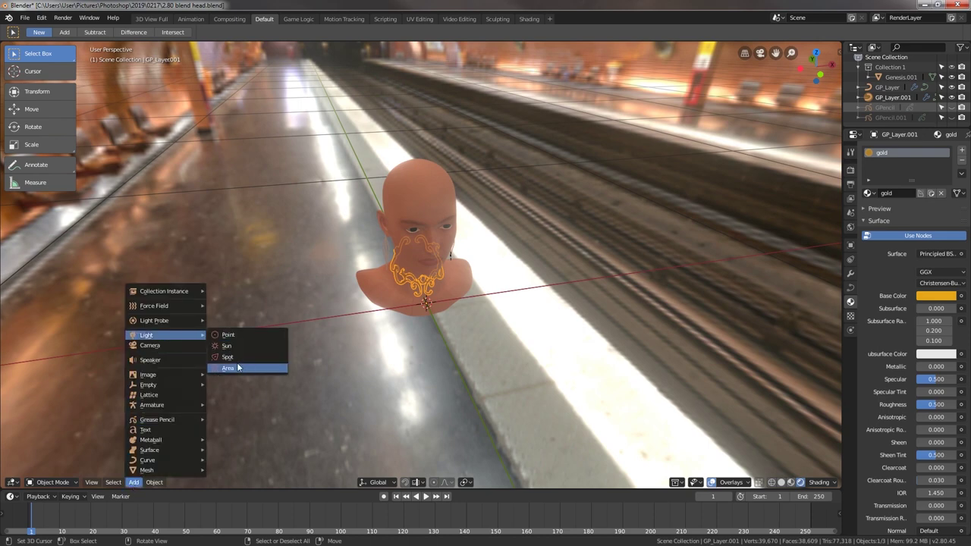
pyautogui.click(227, 335)
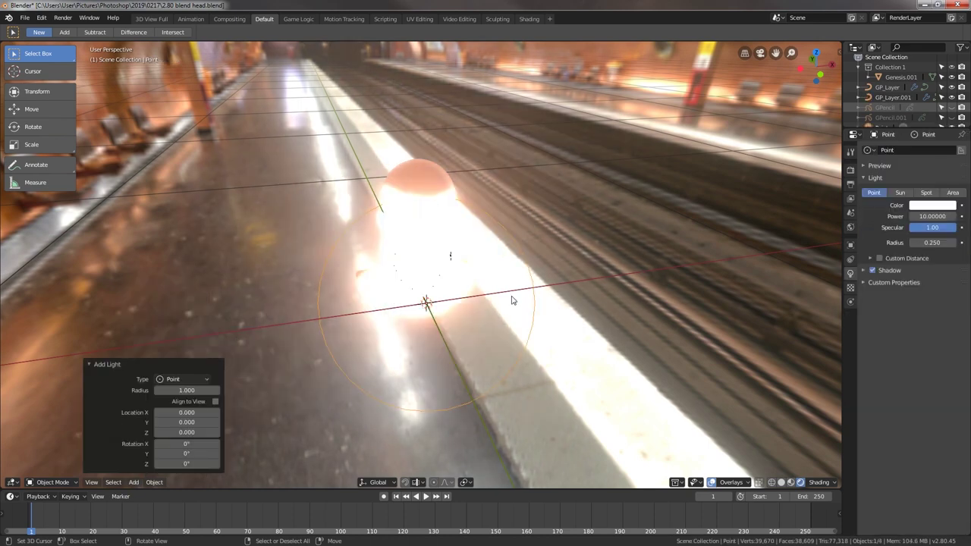
pyautogui.press('g')
pyautogui.click(311, 231)
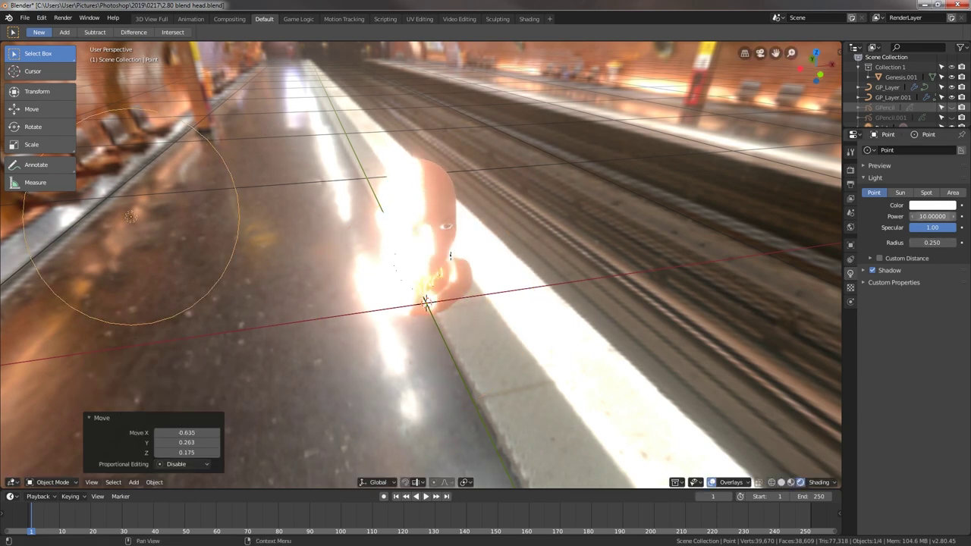
# Step: Lower the point light's power to 0.1 and view the neck from the side
pyautogui.moveTo(933, 216); pyautogui.dragTo(941, 216)
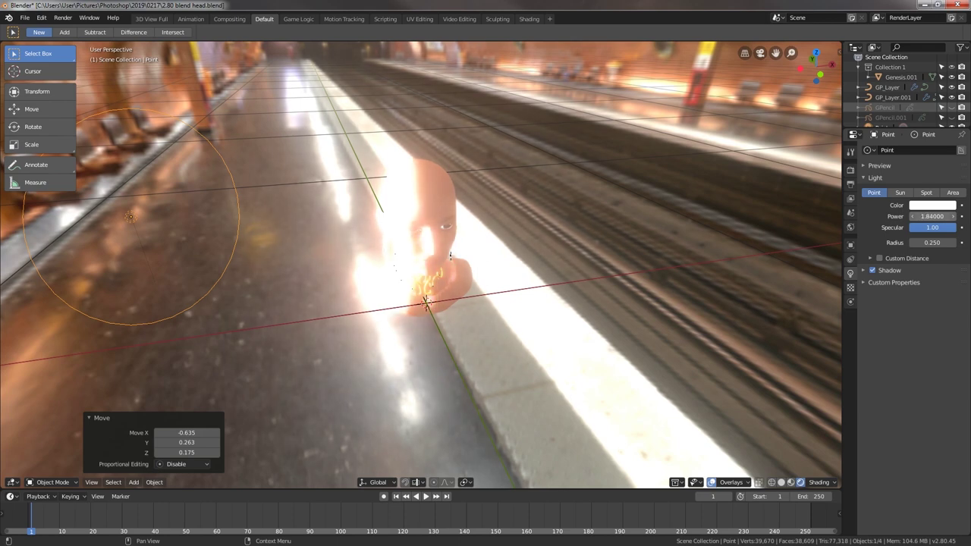
pyautogui.moveTo(933, 216); pyautogui.dragTo(925, 217)
pyautogui.moveTo(541, 248); pyautogui.dragTo(470, 258, button='middle')
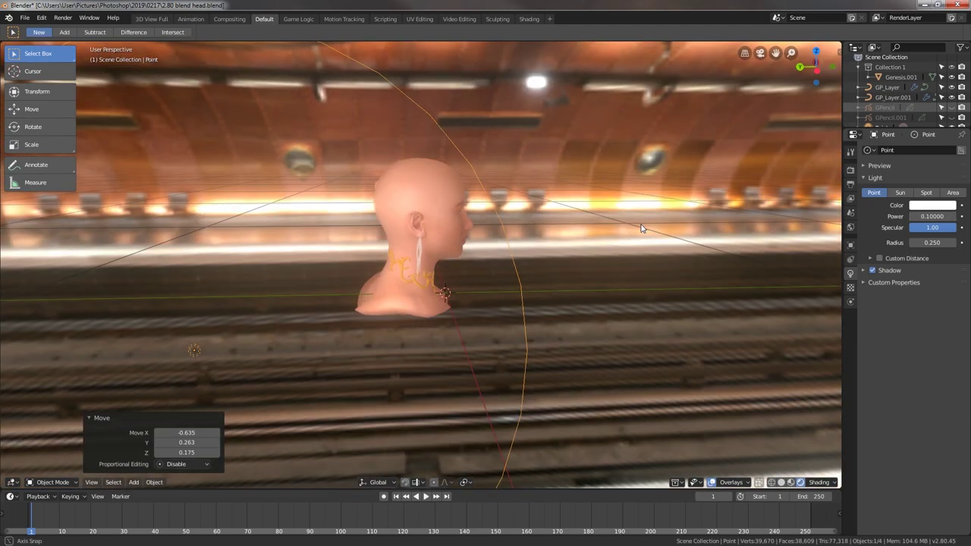
pyautogui.scroll(2, 466, 306)
pyautogui.scroll(3, 466, 306)
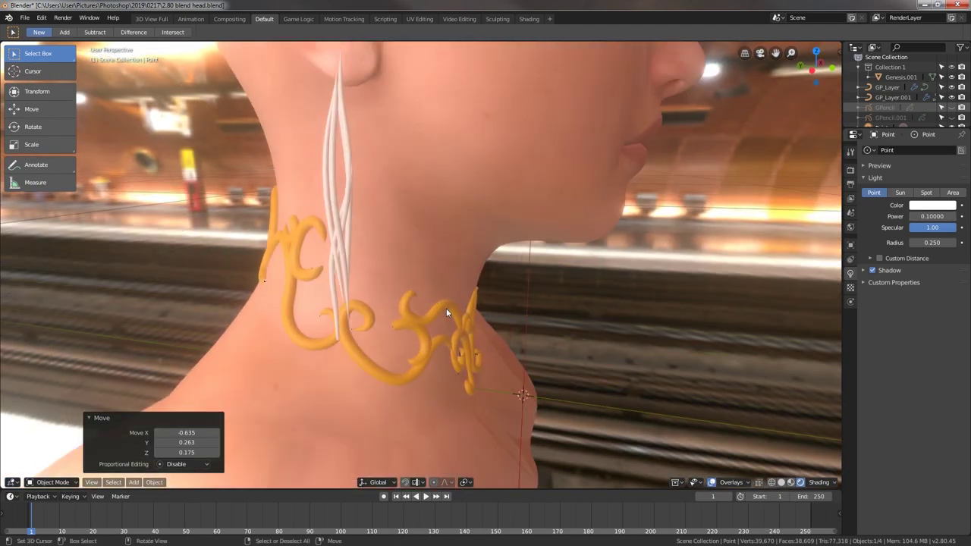
# Step: Set the necklace's gold material Metallic to 1.0
pyautogui.click(446, 308)
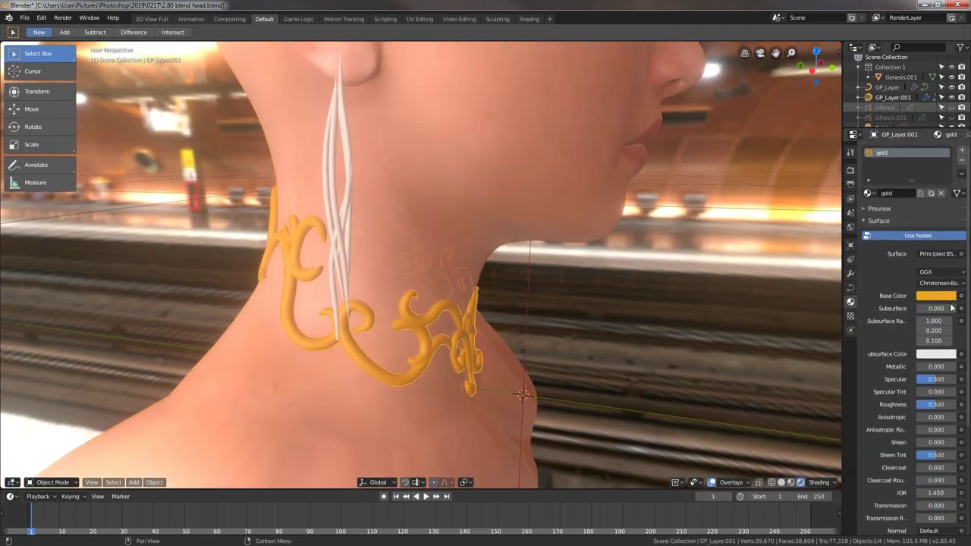
pyautogui.moveTo(925, 370); pyautogui.dragTo(952, 370)
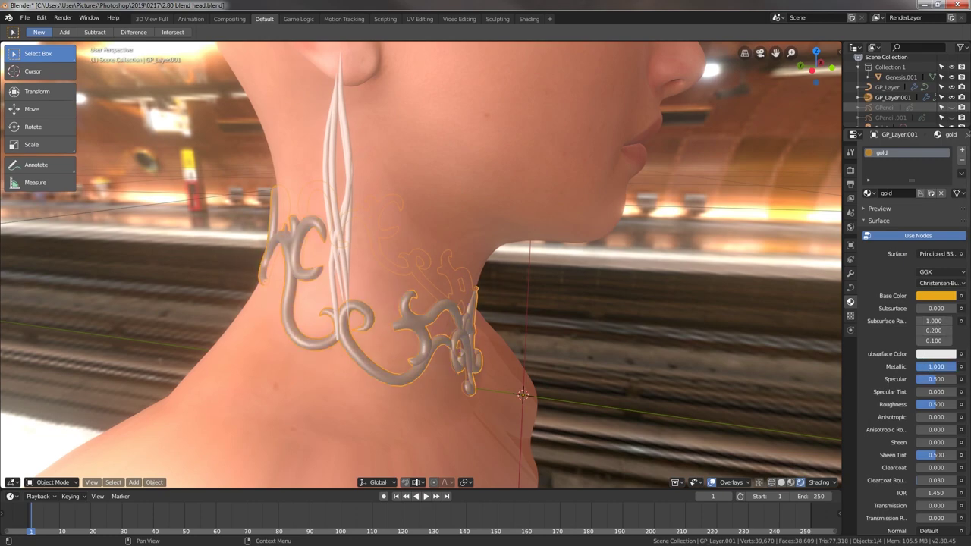
pyautogui.moveTo(649, 314)
pyautogui.mouseDown(button='middle')
pyautogui.moveTo(548, 304)
pyautogui.moveTo(532, 311)
pyautogui.moveTo(548, 303)
pyautogui.mouseUp(button='middle')
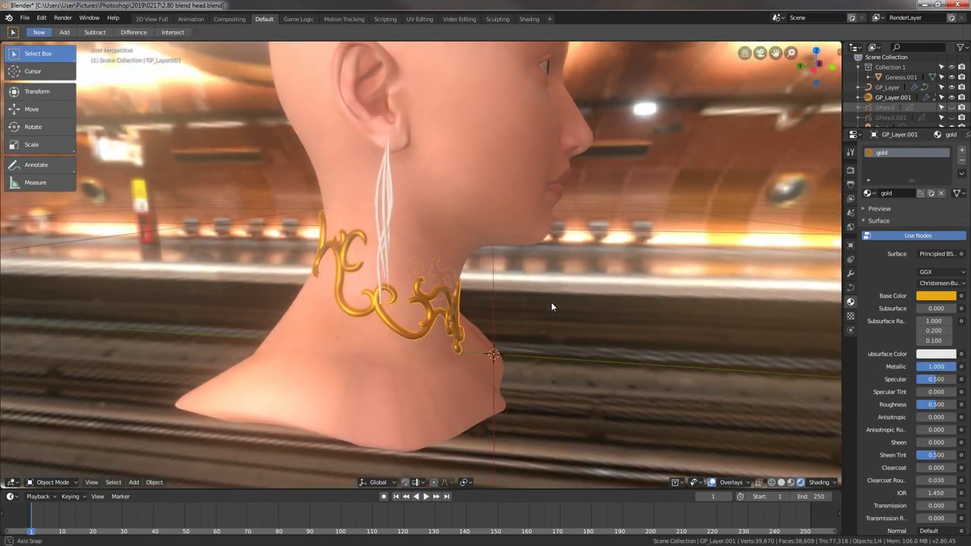
# Step: Set the Eevee Bloom threshold to 1.1 in Render Properties
pyautogui.click(851, 172)
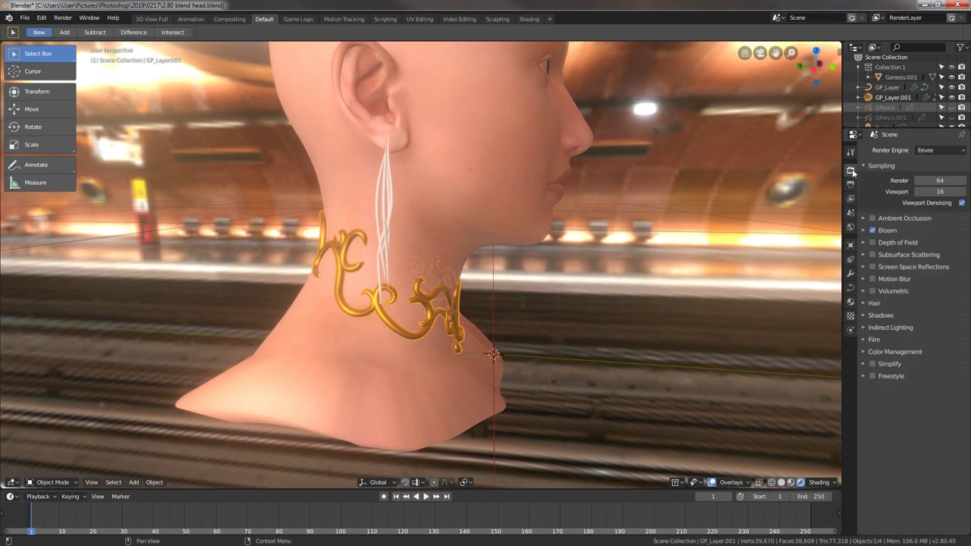
pyautogui.click(886, 230)
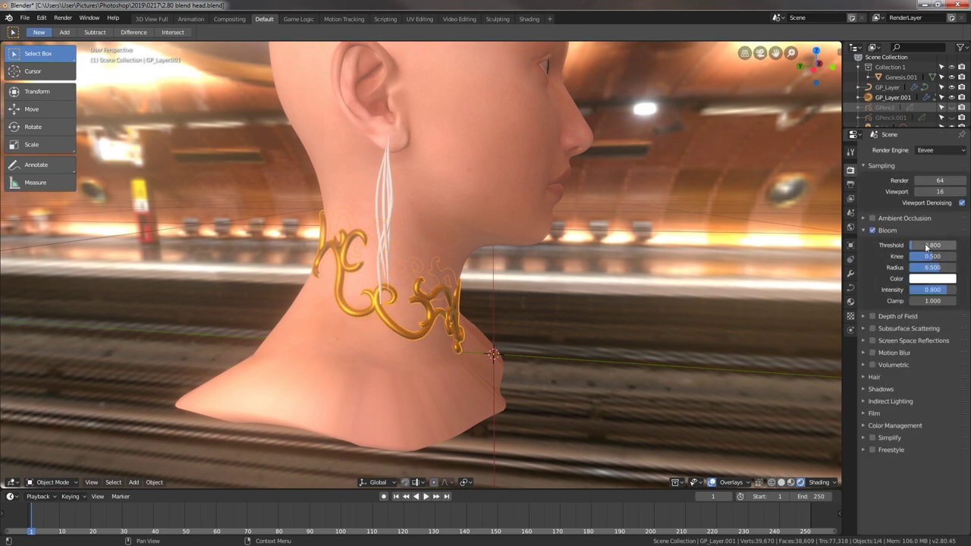
pyautogui.click(933, 245)
pyautogui.write('1.100')
pyautogui.press('Return')
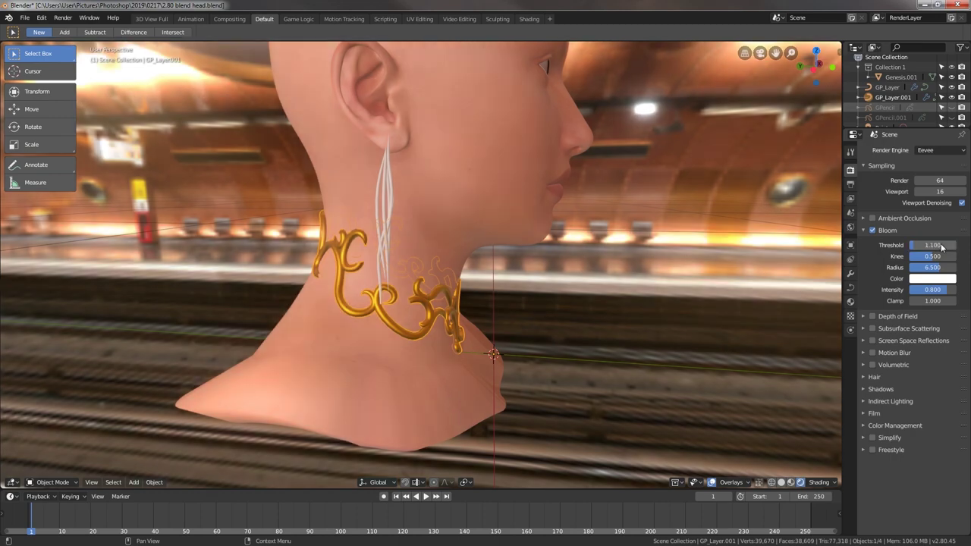
pyautogui.moveTo(529, 179); pyautogui.dragTo(399, 243, button='middle')
pyautogui.click(396, 250)
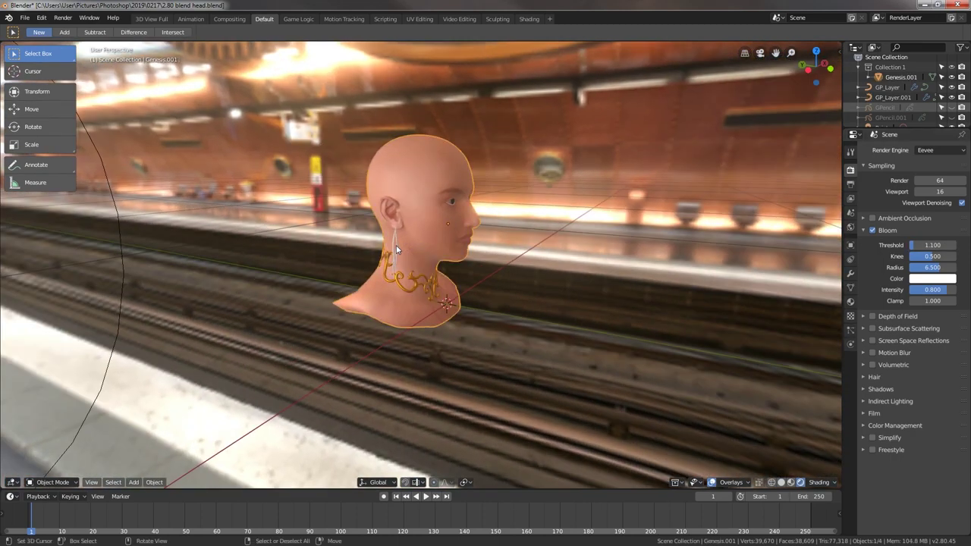
# Step: Assign the existing 'gold' material to the GP_Layer earrings by searching 'go'
pyautogui.moveTo(464, 256); pyautogui.dragTo(355, 252, button='middle')
pyautogui.click(459, 246)
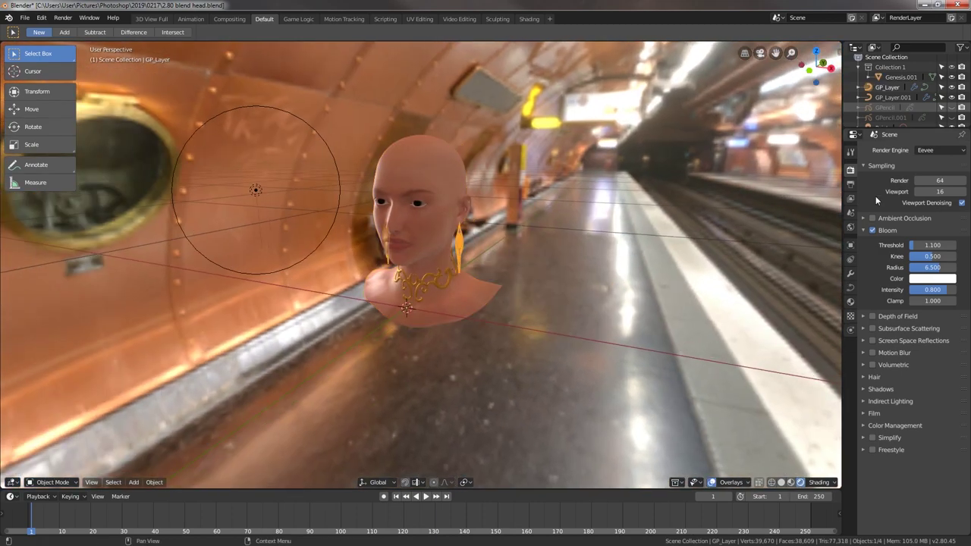
pyautogui.click(850, 302)
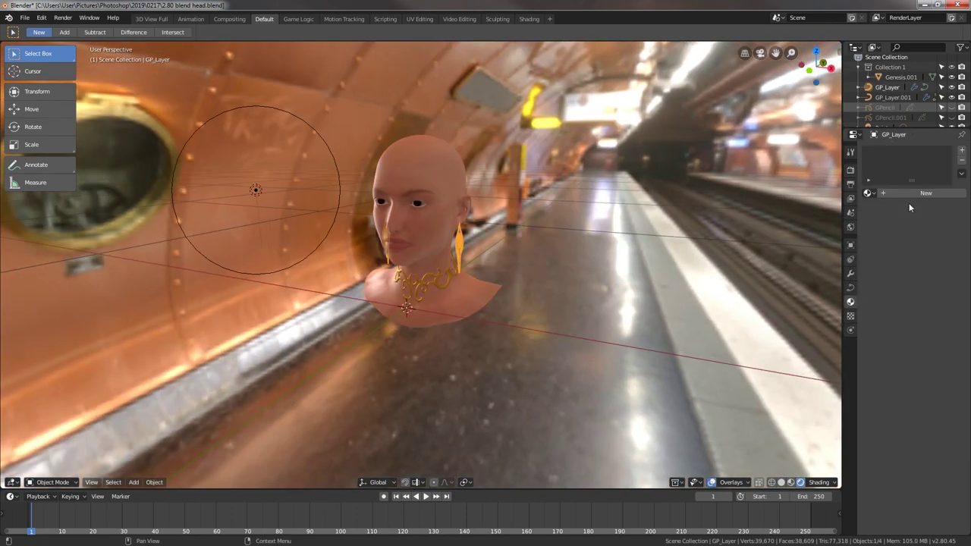
pyautogui.click(869, 195)
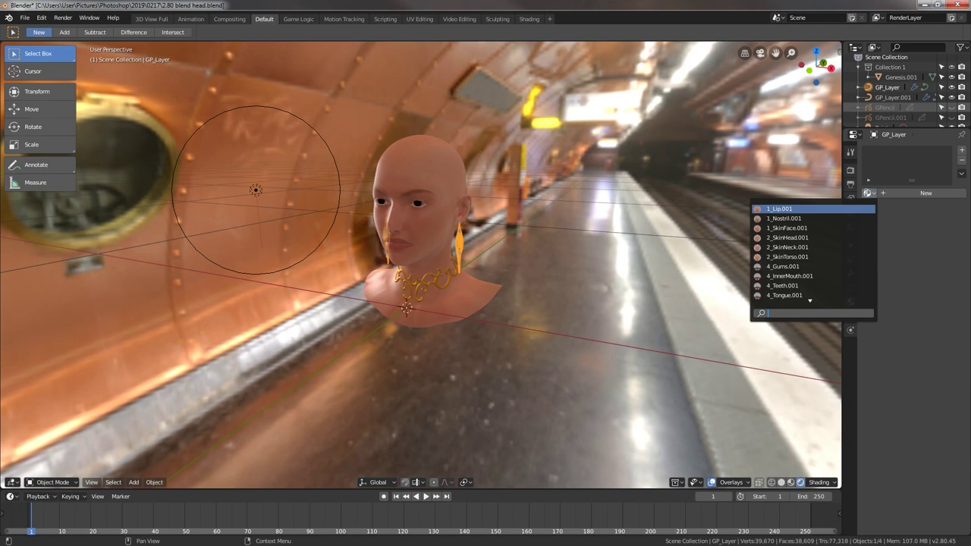
pyautogui.write('gold')
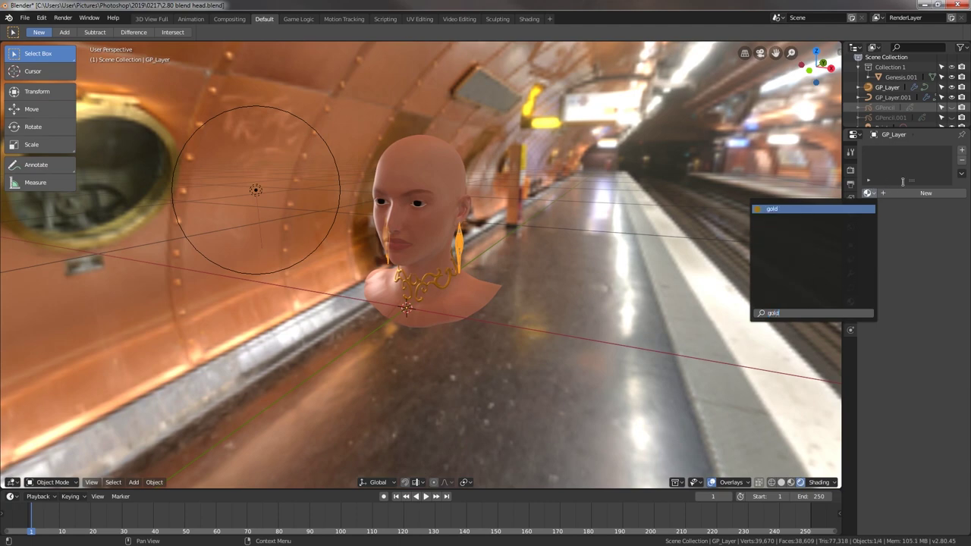
pyautogui.click(771, 208)
pyautogui.moveTo(482, 229)
pyautogui.mouseDown(button='middle')
pyautogui.moveTo(478, 243)
pyautogui.moveTo(534, 267)
pyautogui.moveTo(434, 264)
pyautogui.moveTo(479, 212)
pyautogui.mouseUp(button='middle')
pyautogui.scroll(3, 475, 253)
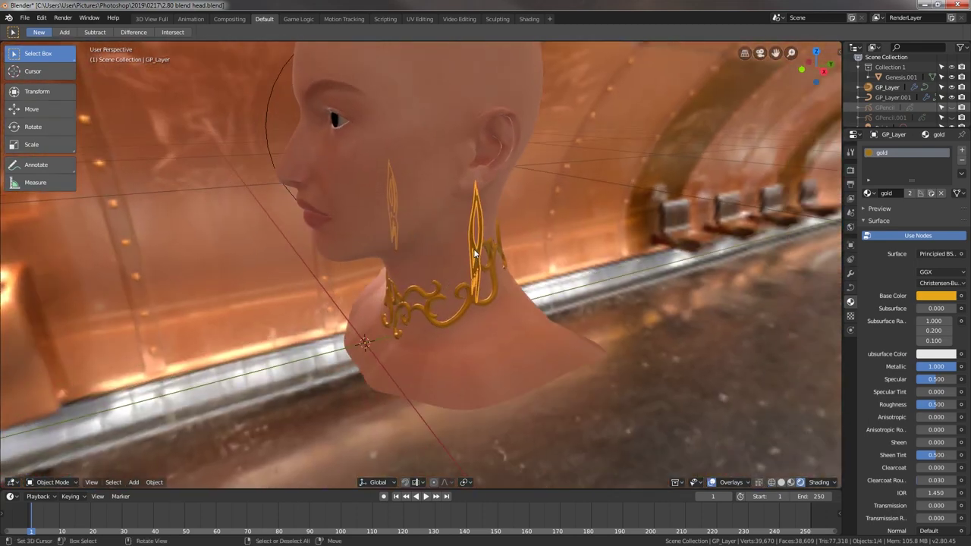
pyautogui.moveTo(516, 248); pyautogui.dragTo(218, 369, button='middle')
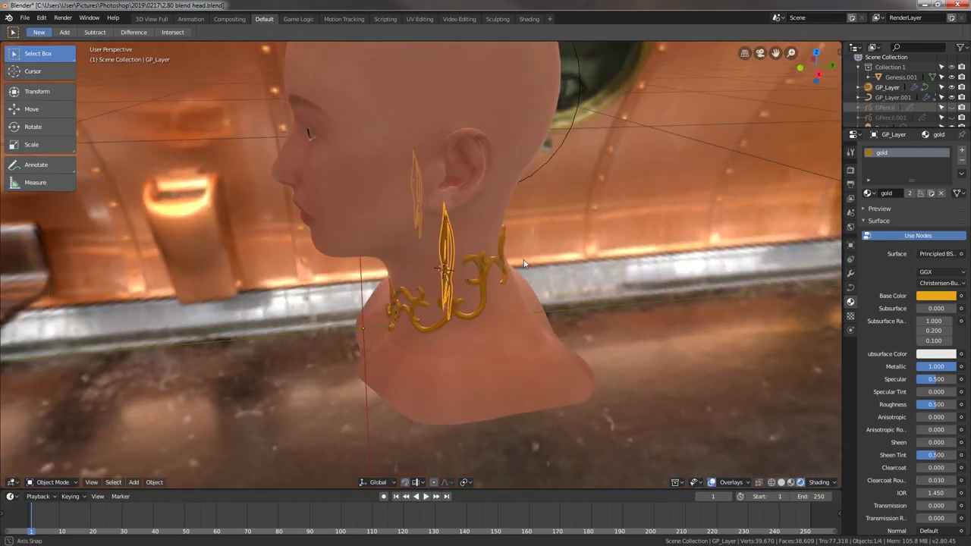
# Step: Add a UV sphere below the ear, scale it to about 0.277, and return to solid shading
pyautogui.click(134, 482)
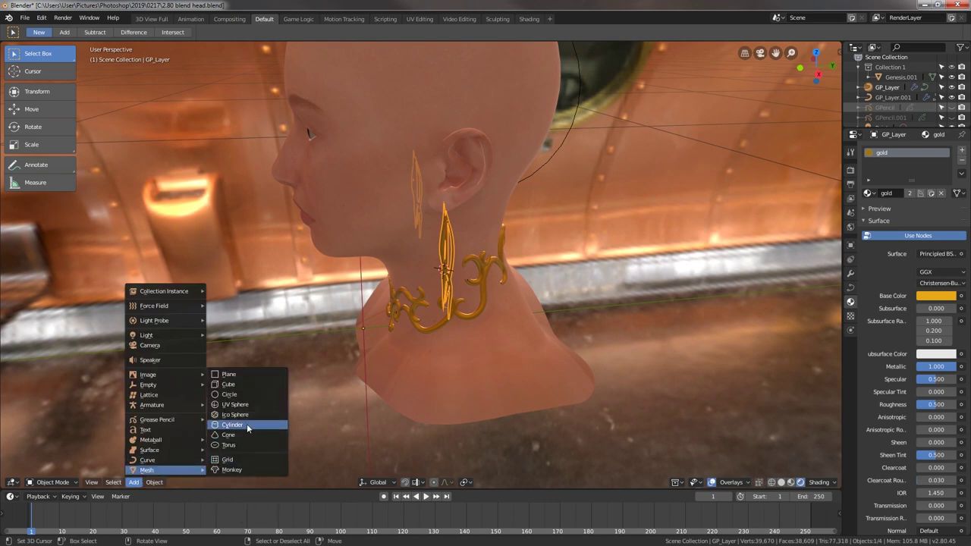
pyautogui.click(242, 393)
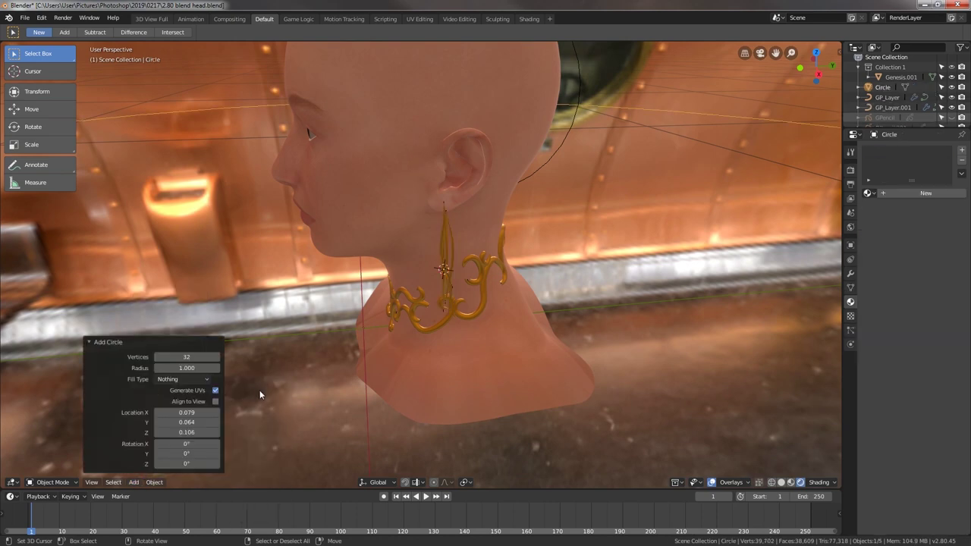
pyautogui.hotkey('ctrl', 'z')
pyautogui.click(135, 482)
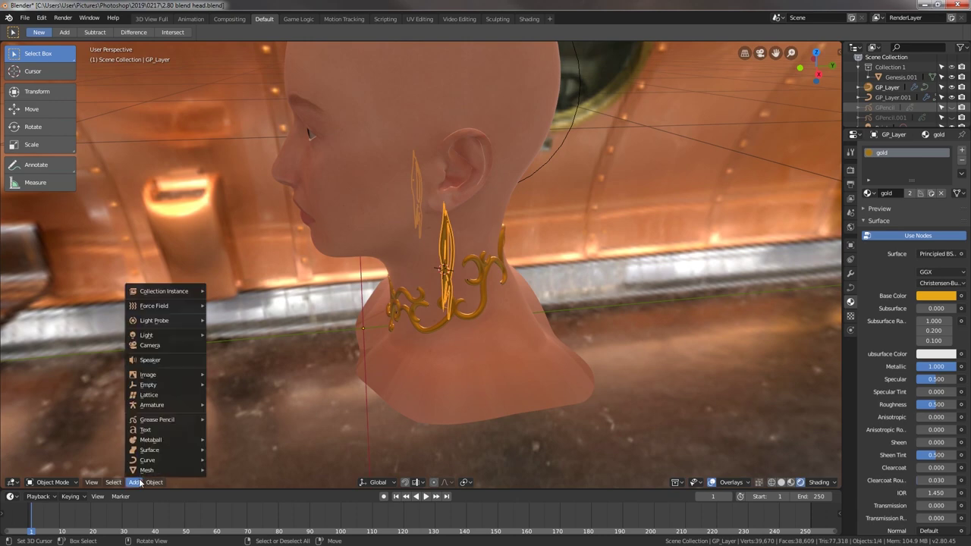
pyautogui.moveTo(147, 470)
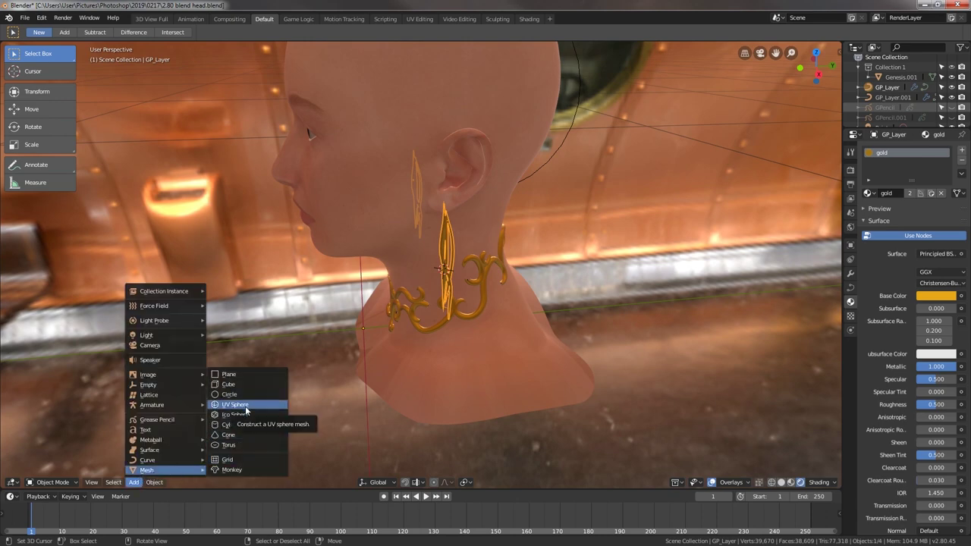
pyautogui.click(246, 410)
pyautogui.press('s')
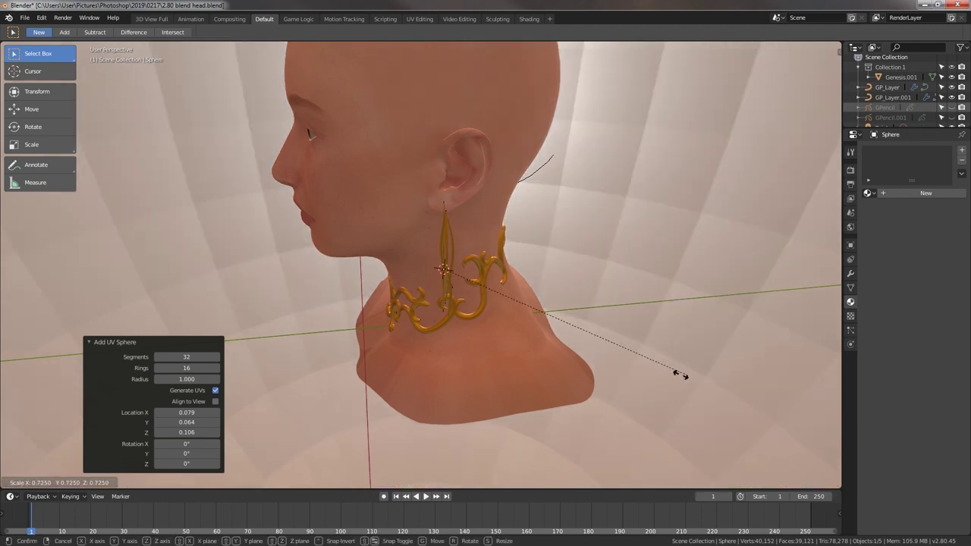
pyautogui.click(525, 328)
pyautogui.press('s')
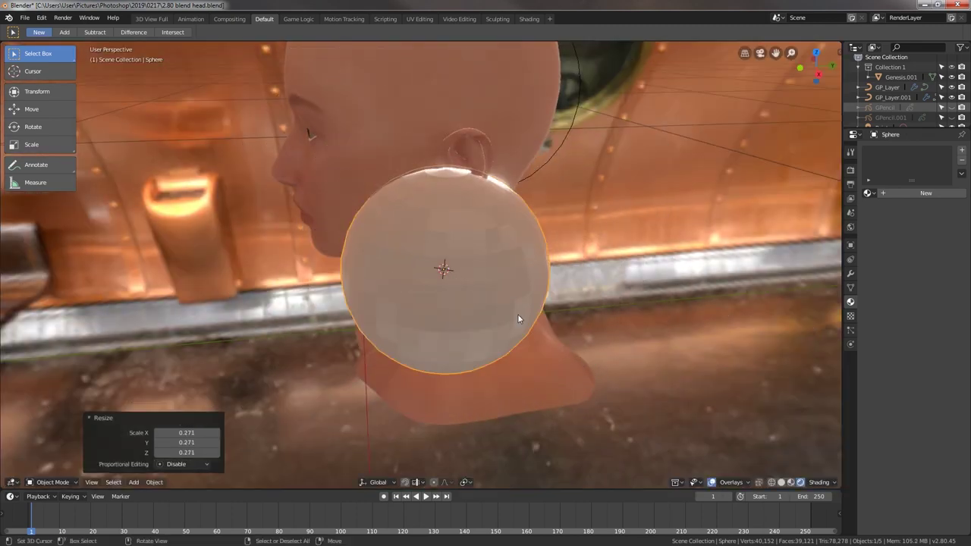
pyautogui.click(465, 279)
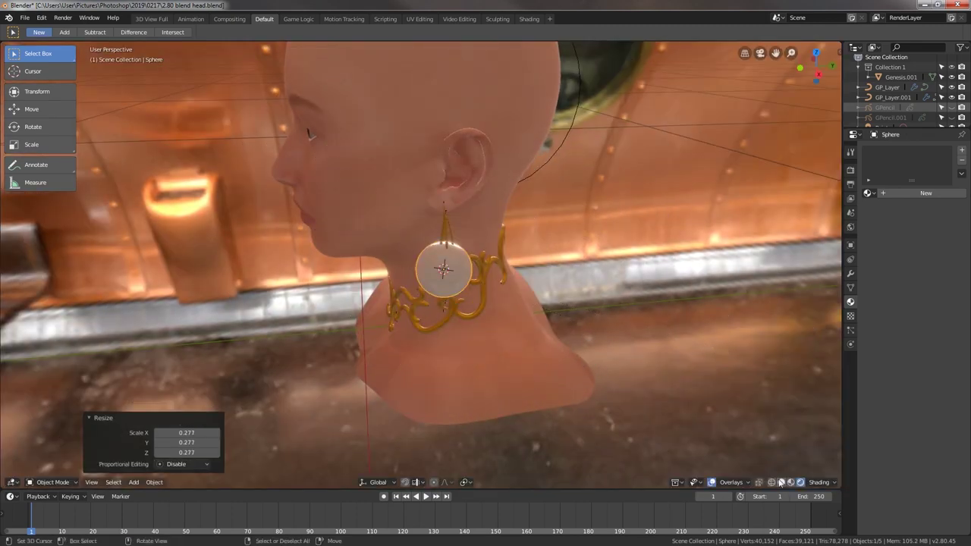
pyautogui.click(771, 482)
# Step: Enlarge the sphere slightly and move it up and left toward the earring
pyautogui.press('s')
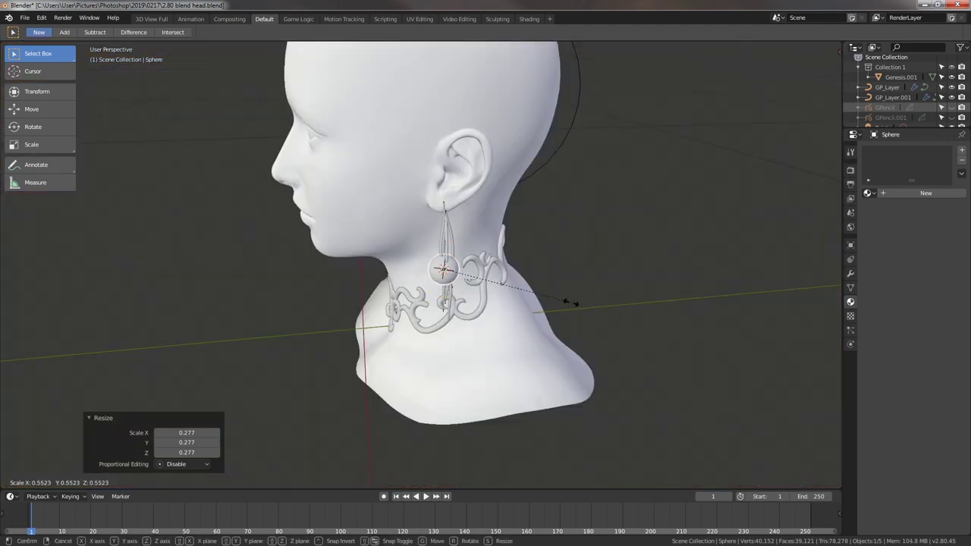
pyautogui.click(531, 280)
pyautogui.scroll(2, 526, 305)
pyautogui.scroll(2, 526, 306)
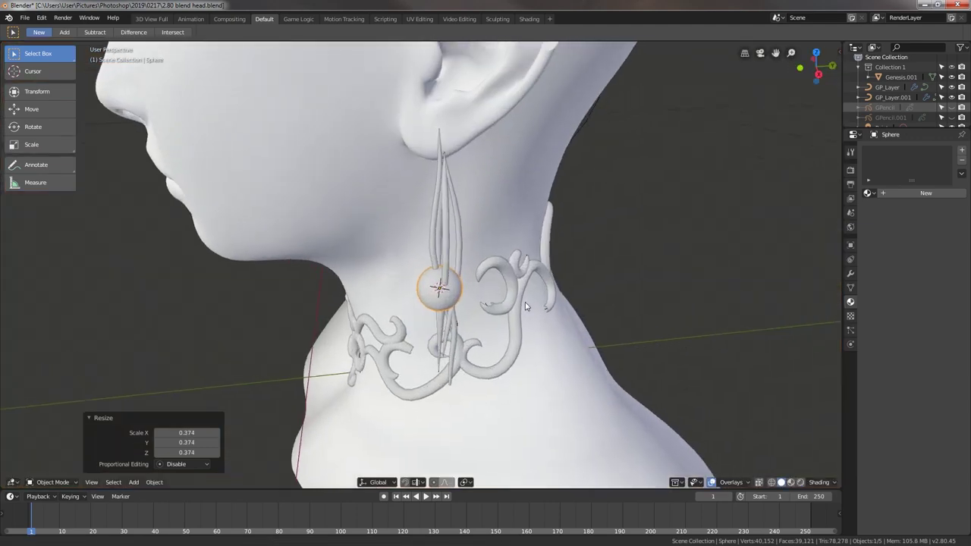
pyautogui.moveTo(526, 305); pyautogui.dragTo(520, 309, button='middle')
pyautogui.press('g')
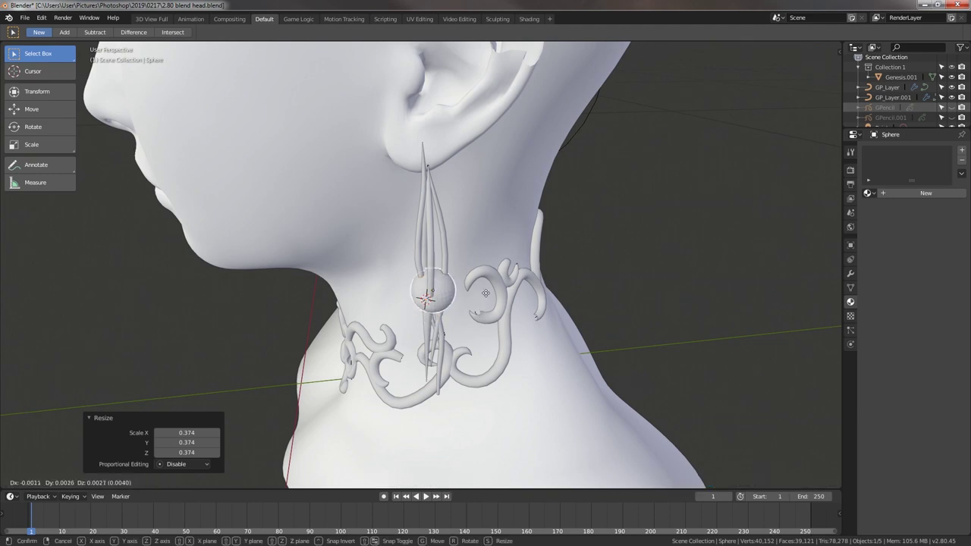
pyautogui.click(485, 271)
pyautogui.moveTo(484, 271); pyautogui.dragTo(413, 256, button='middle')
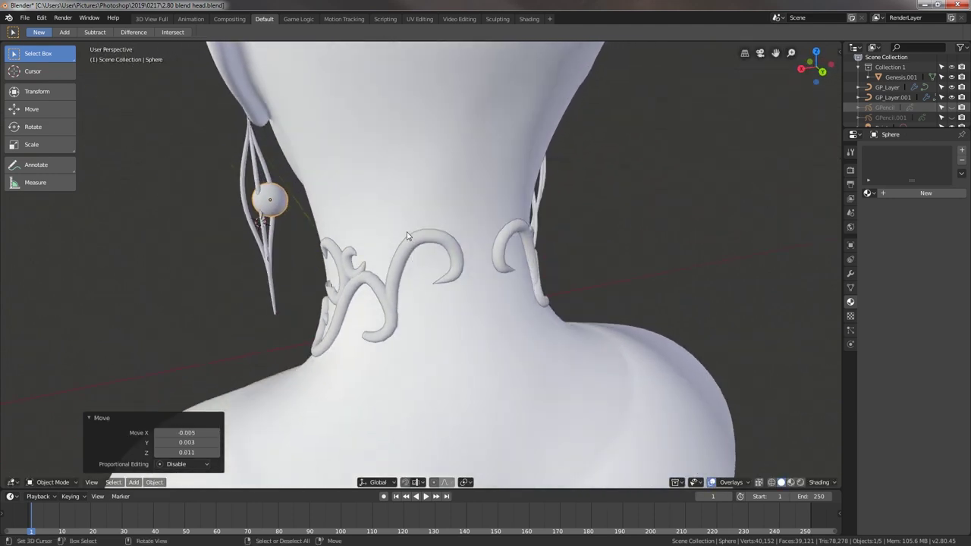
pyautogui.press('g')
pyautogui.click(396, 231)
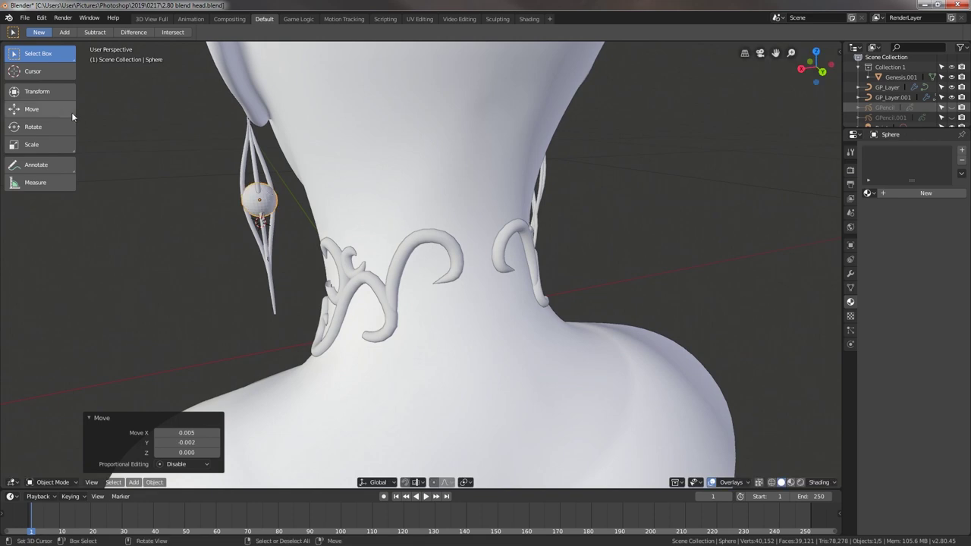
# Step: Enable the Transform gizmo and nudge the sphere along Y and up along Z
pyautogui.click(37, 91)
pyautogui.moveTo(425, 251); pyautogui.dragTo(486, 257, button='middle')
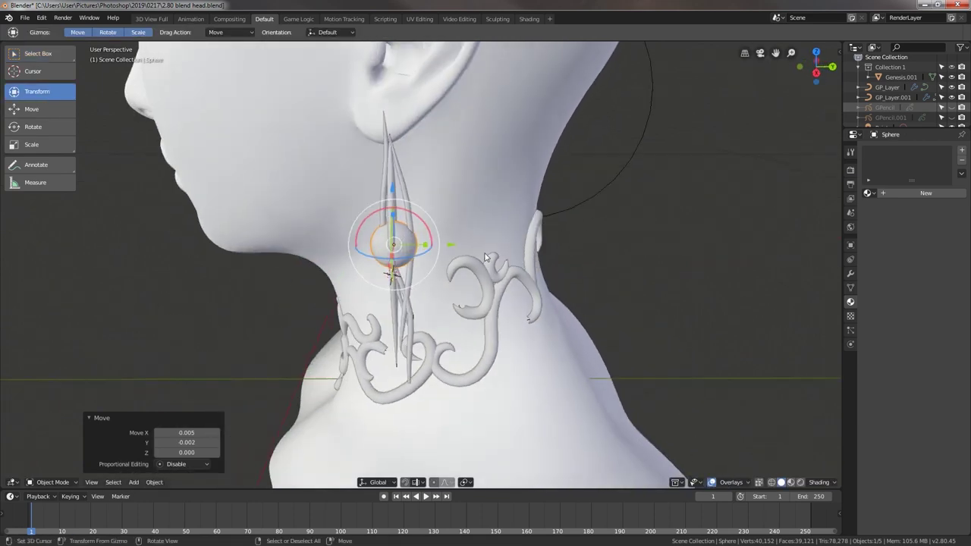
pyautogui.moveTo(450, 245); pyautogui.dragTo(454, 243)
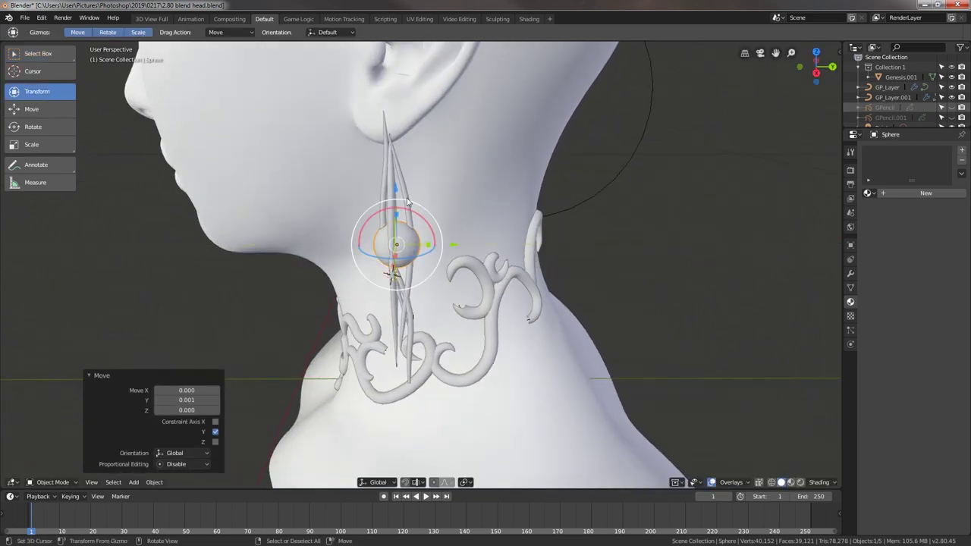
pyautogui.moveTo(396, 195); pyautogui.dragTo(396, 173)
pyautogui.moveTo(501, 229); pyautogui.dragTo(431, 249, button='middle')
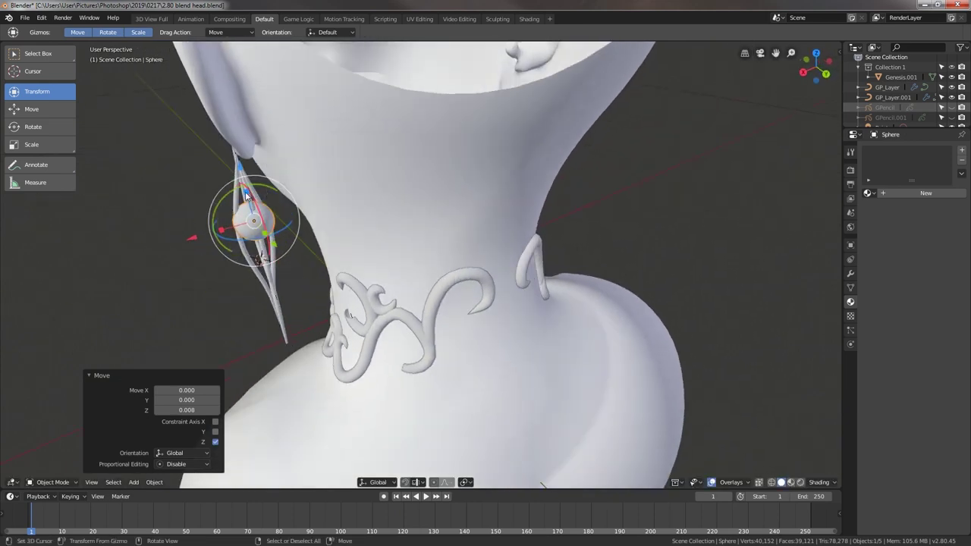
# Step: Rescale the sphere to 1.427, lower it into the earring frame, and give it a new material
pyautogui.press('s')
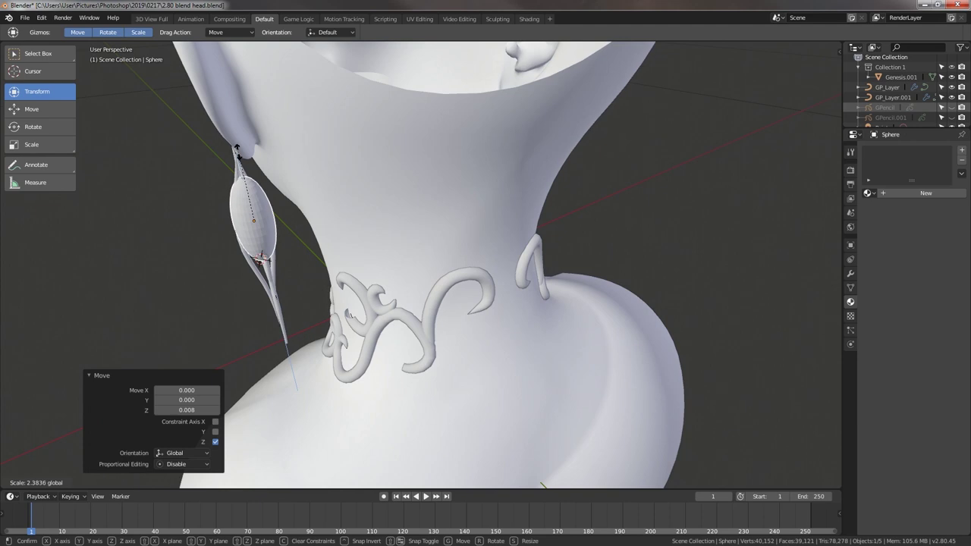
pyautogui.click(243, 160)
pyautogui.moveTo(246, 192); pyautogui.dragTo(248, 199)
pyautogui.moveTo(251, 199)
pyautogui.mouseDown(button='middle')
pyautogui.moveTo(357, 188)
pyautogui.moveTo(584, 285)
pyautogui.mouseUp(button='middle')
pyautogui.press('s')
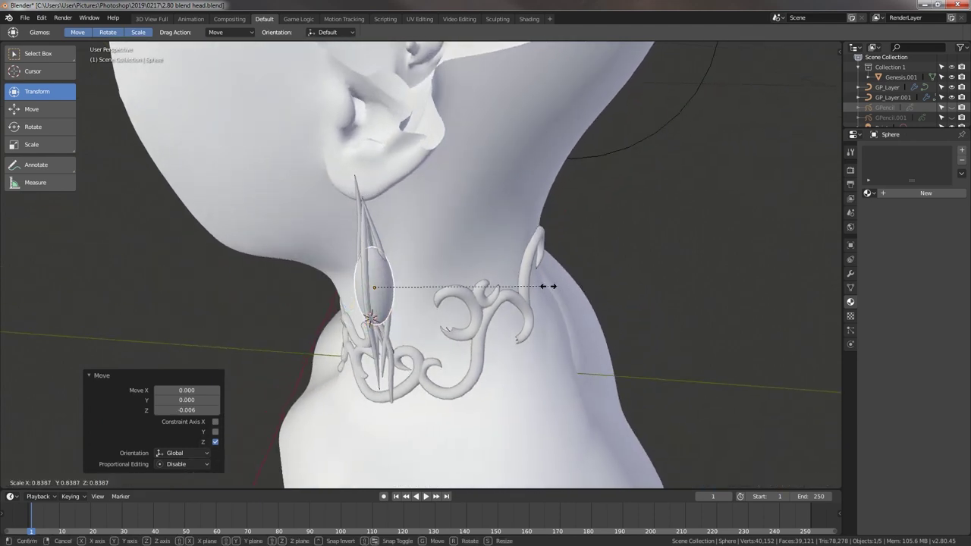
pyautogui.click(523, 286)
pyautogui.moveTo(523, 286); pyautogui.dragTo(261, 199, button='middle')
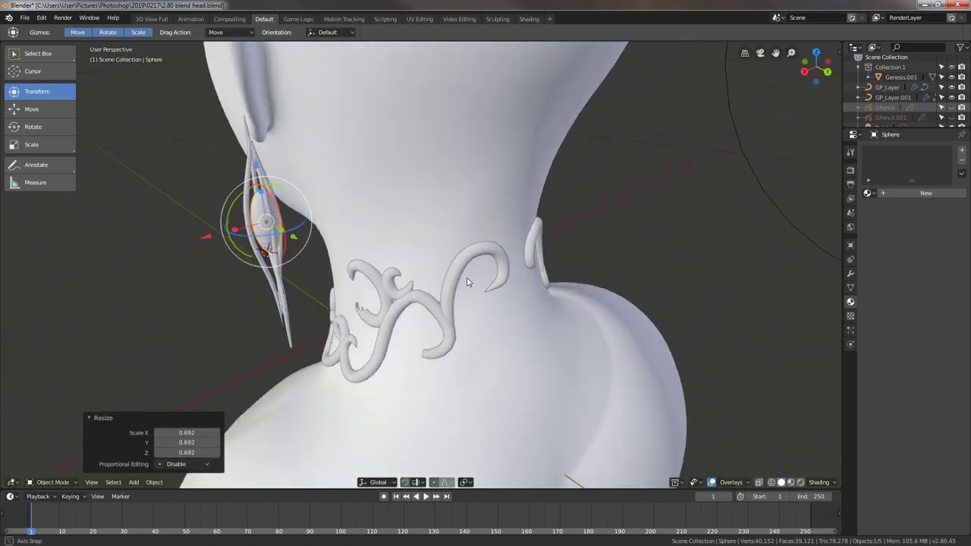
pyautogui.press('s')
pyautogui.click(260, 180)
pyautogui.moveTo(261, 181); pyautogui.dragTo(394, 178, button='middle')
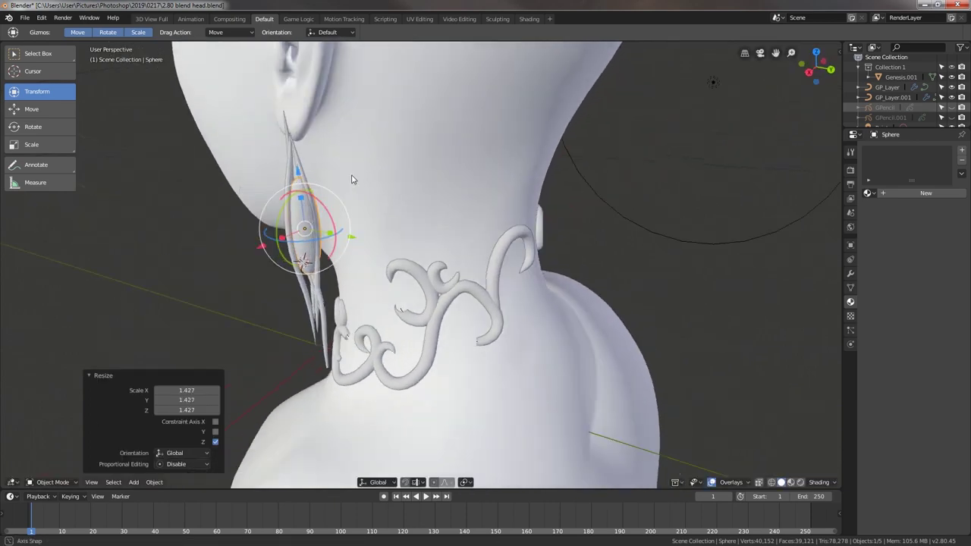
pyautogui.moveTo(453, 192)
pyautogui.mouseDown(button='middle')
pyautogui.moveTo(475, 191)
pyautogui.moveTo(670, 301)
pyautogui.moveTo(622, 279)
pyautogui.moveTo(532, 277)
pyautogui.moveTo(519, 266)
pyautogui.moveTo(575, 266)
pyautogui.mouseUp(button='middle')
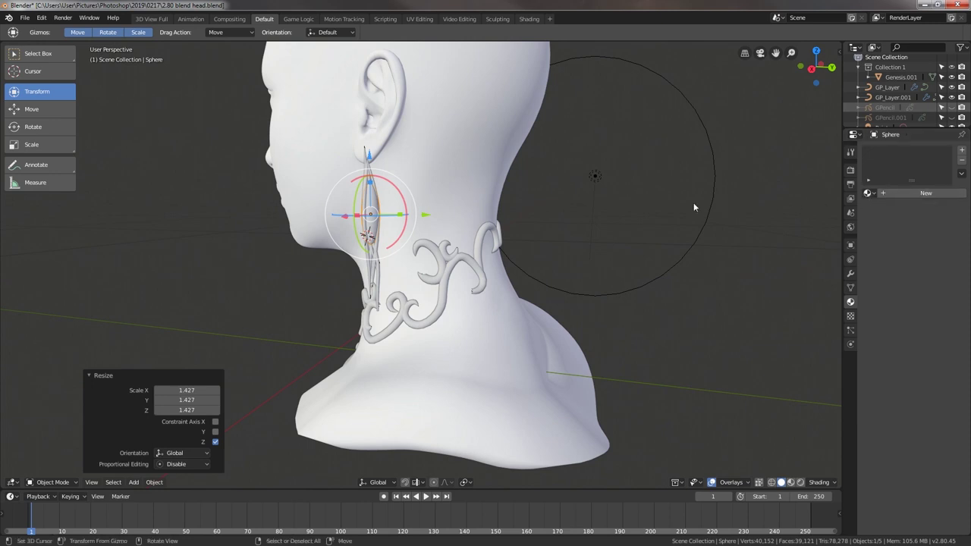
pyautogui.click(896, 194)
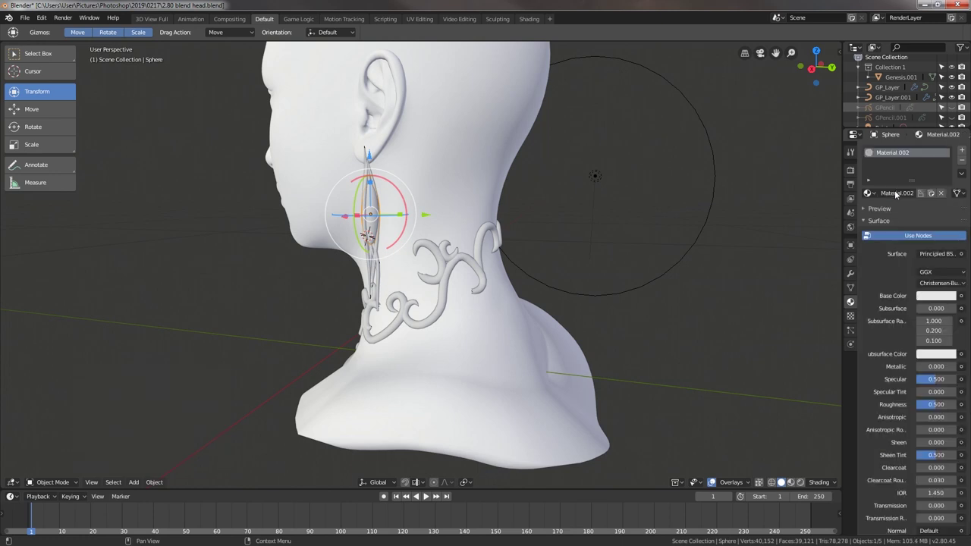
# Step: Rename the gem's material to 'glass' and set its surface to Glass BSDF
pyautogui.click(898, 194)
pyautogui.write('g')
pyautogui.press('Return')
pyautogui.click(910, 236)
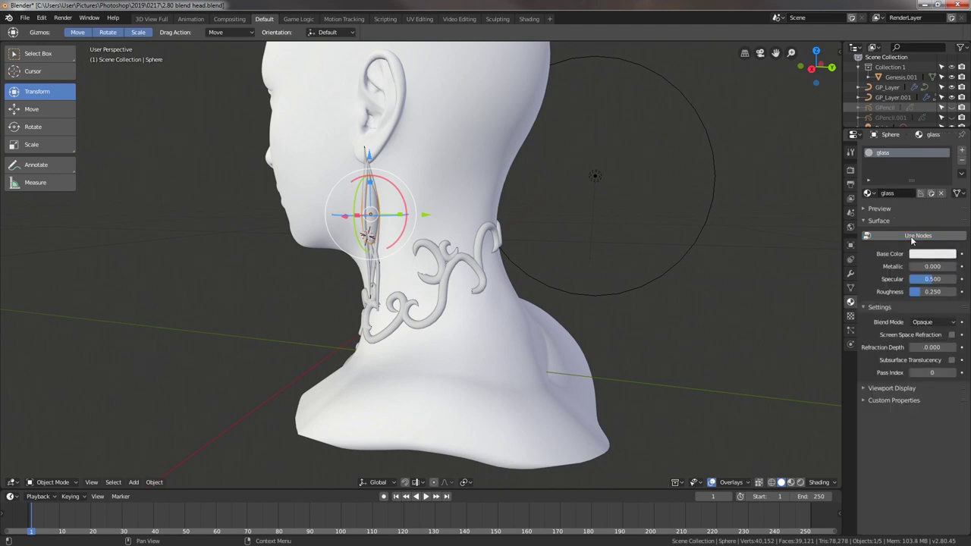
pyautogui.click(911, 236)
pyautogui.click(960, 255)
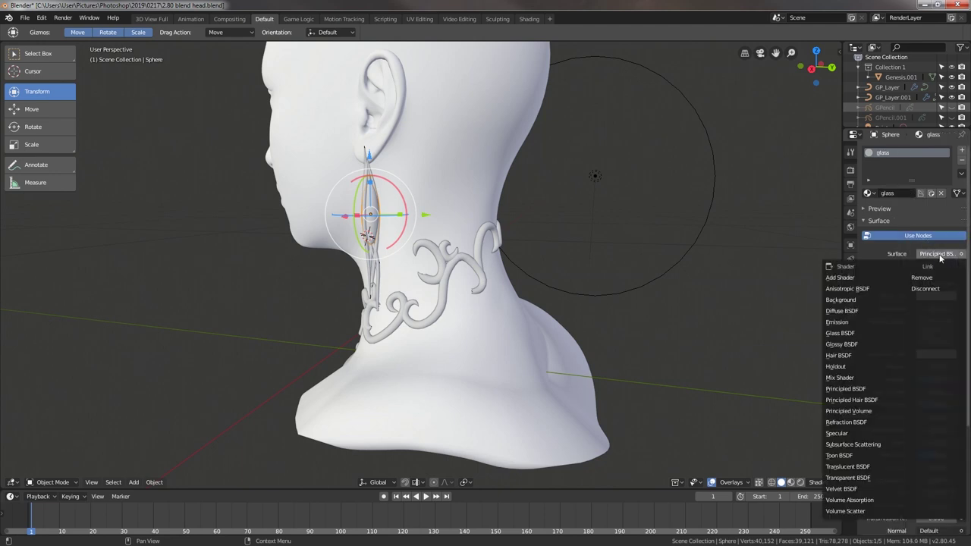
pyautogui.click(851, 334)
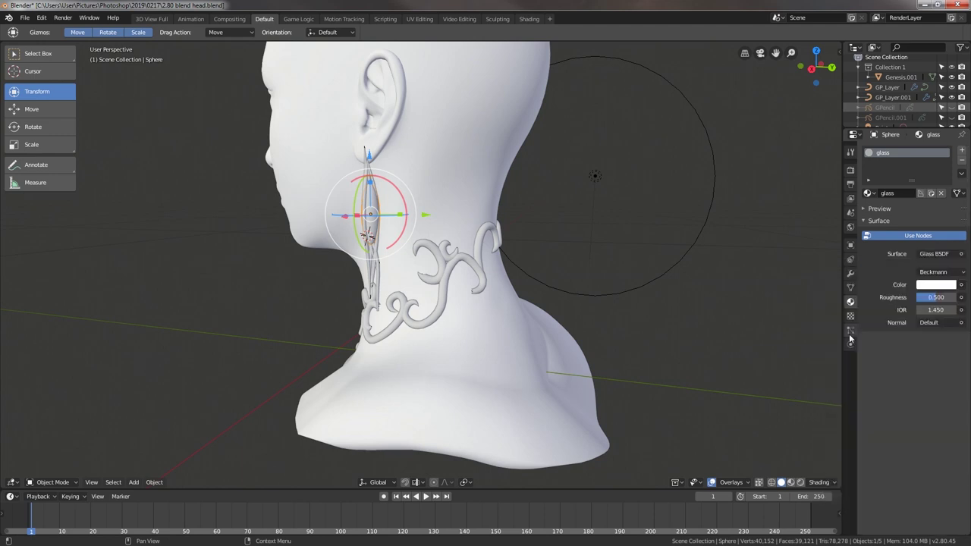
pyautogui.click(851, 170)
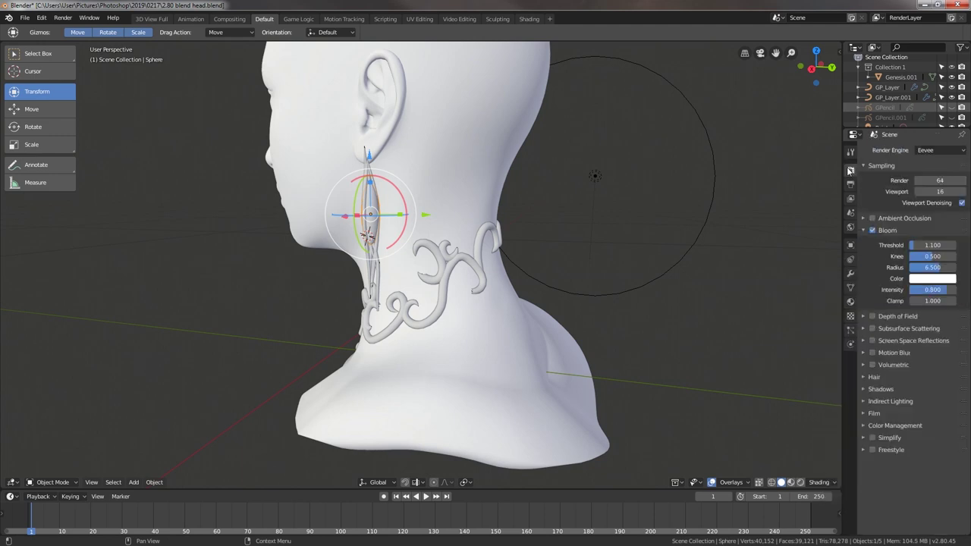
# Step: Enable Screen Space Reflections in Eevee and Screen Space Refraction on the glass material
pyautogui.click(873, 342)
pyautogui.click(903, 342)
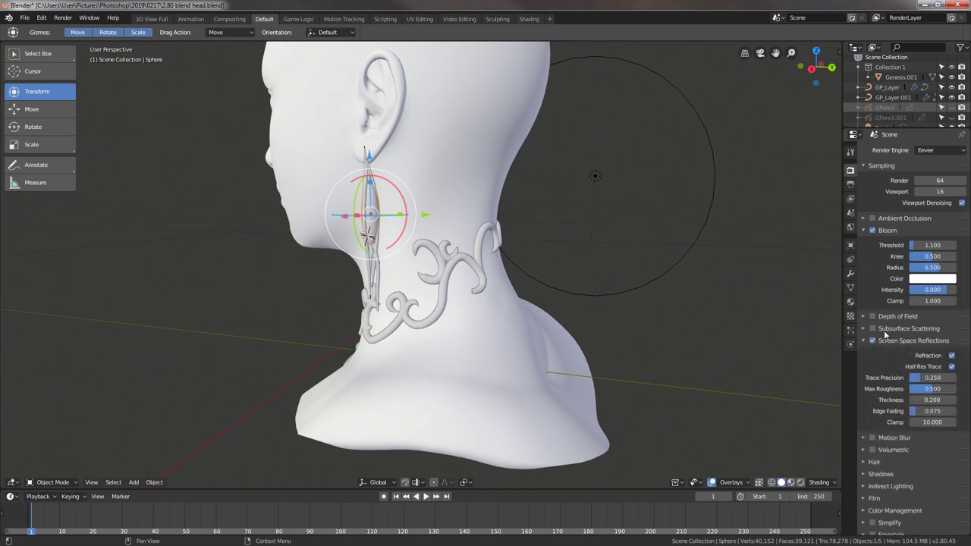
pyautogui.click(851, 303)
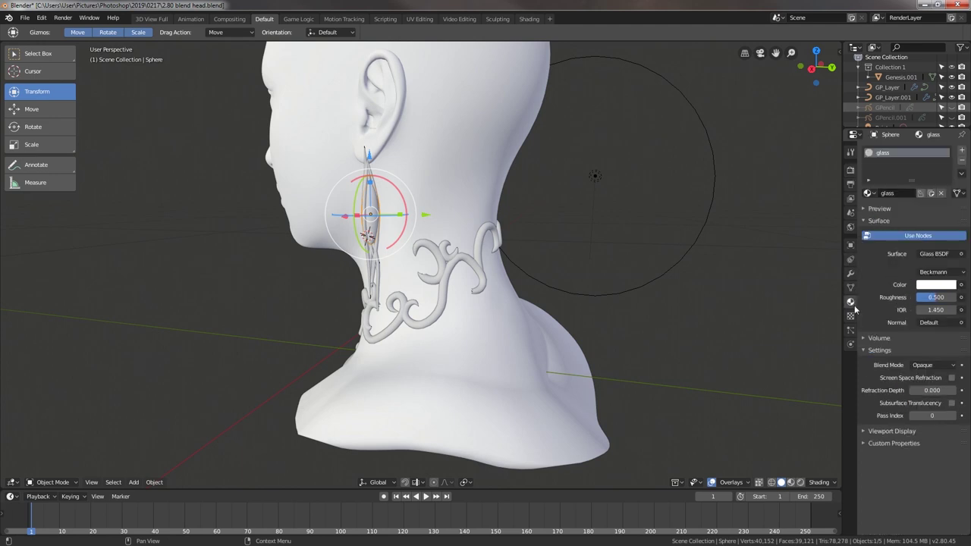
pyautogui.click(951, 378)
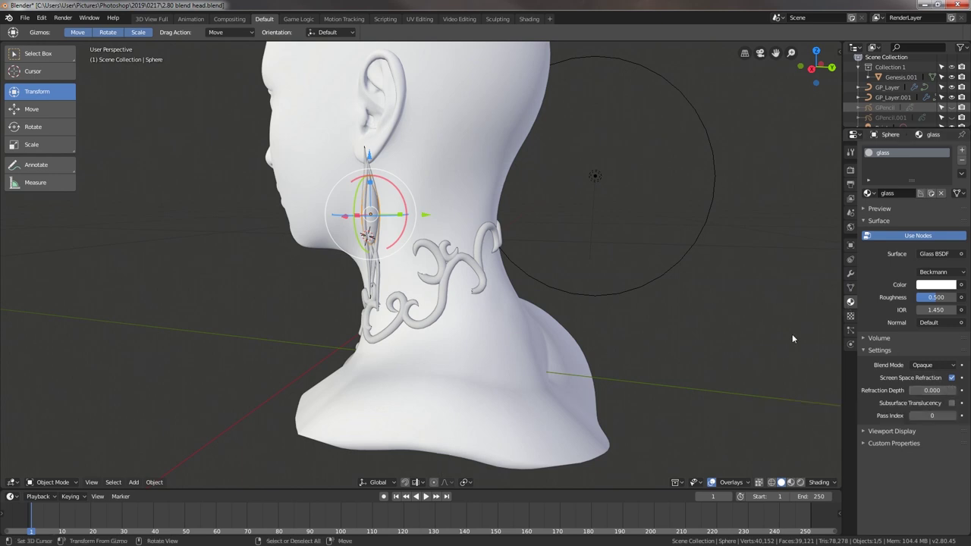
pyautogui.click(883, 211)
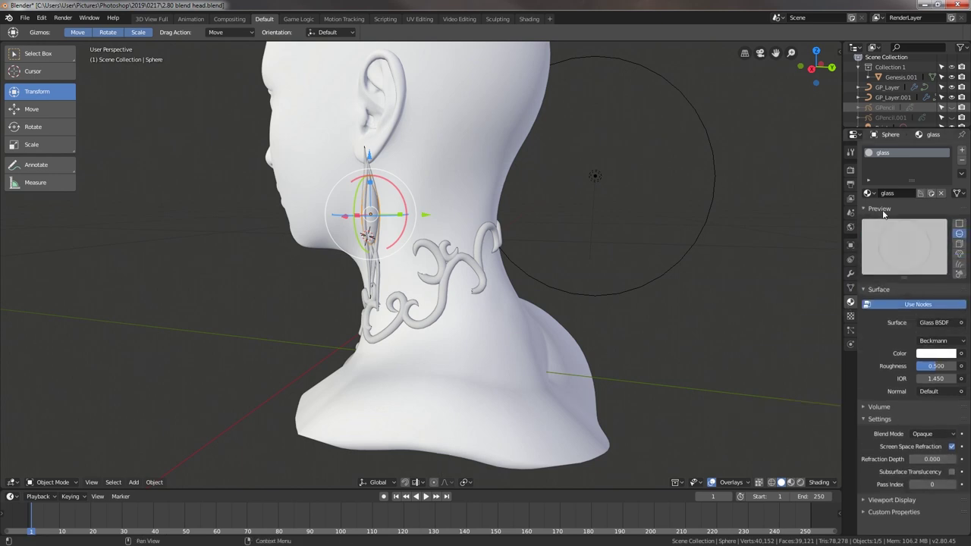
# Step: Tint the glass gem light blue and view it in Rendered shading
pyautogui.click(931, 356)
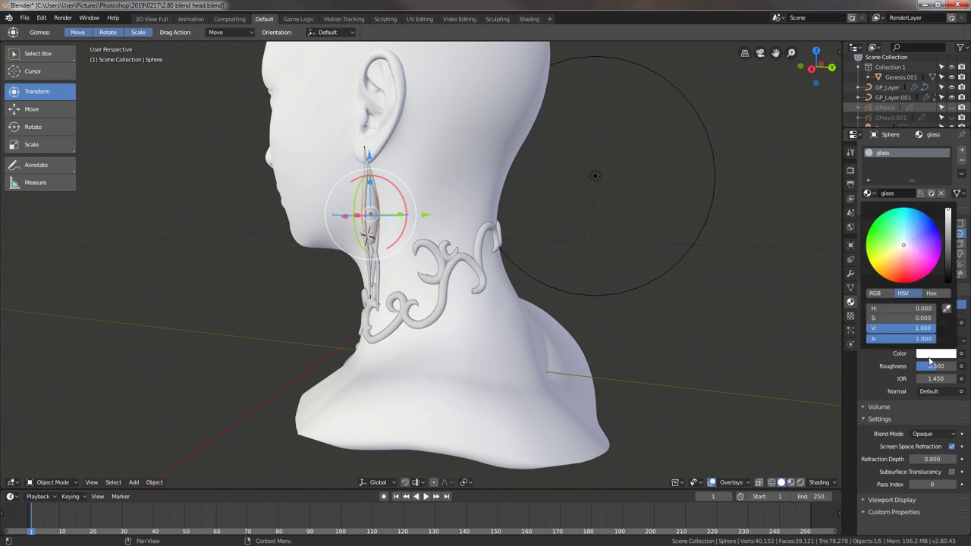
pyautogui.click(916, 236)
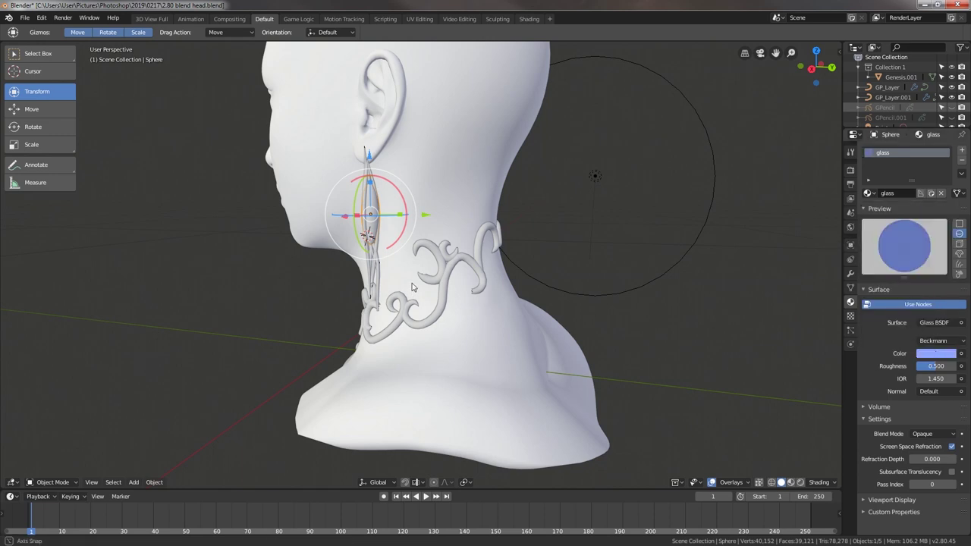
pyautogui.moveTo(492, 304); pyautogui.dragTo(438, 437, button='middle')
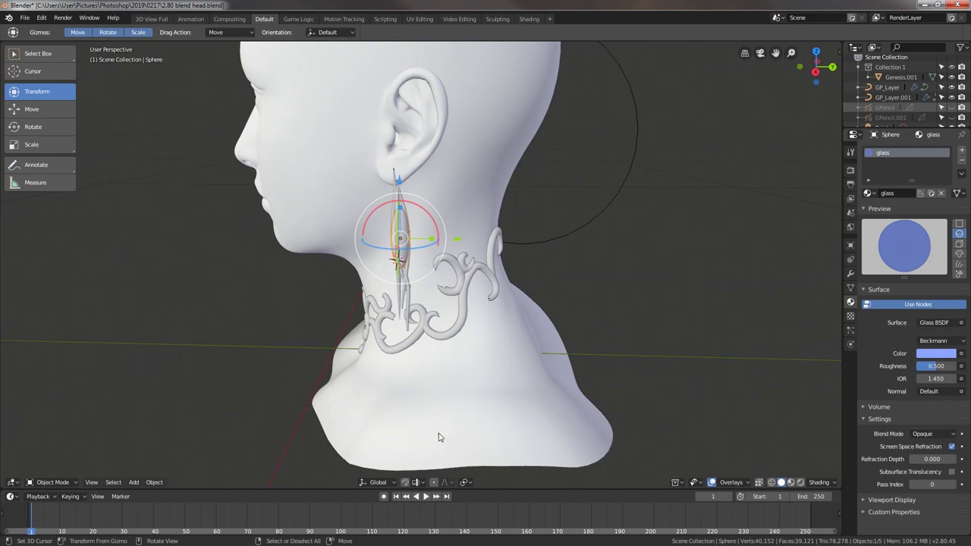
pyautogui.click(801, 482)
pyautogui.moveTo(452, 289); pyautogui.dragTo(533, 292, button='middle')
pyautogui.scroll(2, 521, 284)
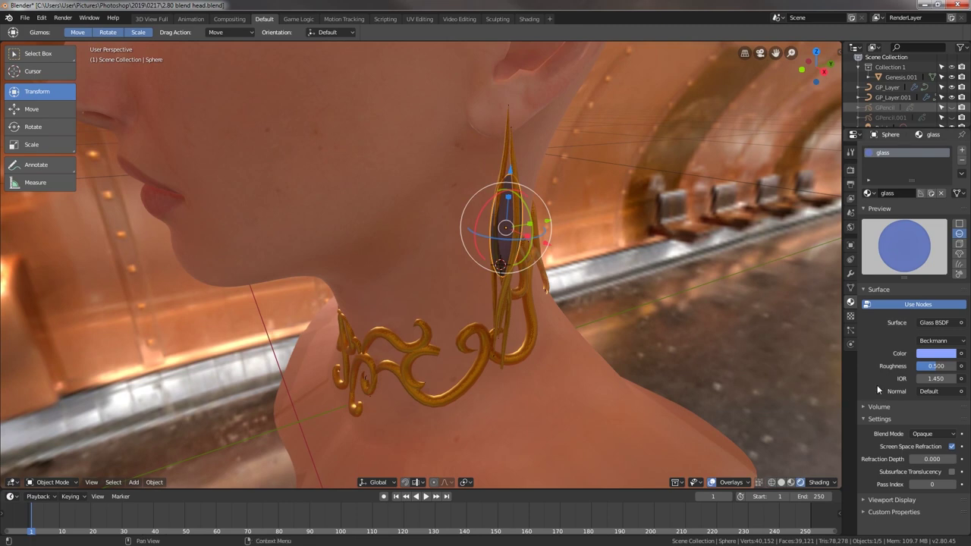
# Step: Lower the glass roughness to 0.401 and set Refraction Depth to 0.050
pyautogui.moveTo(936, 366)
pyautogui.mouseDown()
pyautogui.moveTo(918, 366)
pyautogui.moveTo(934, 366)
pyautogui.mouseUp()
pyautogui.click(956, 459)
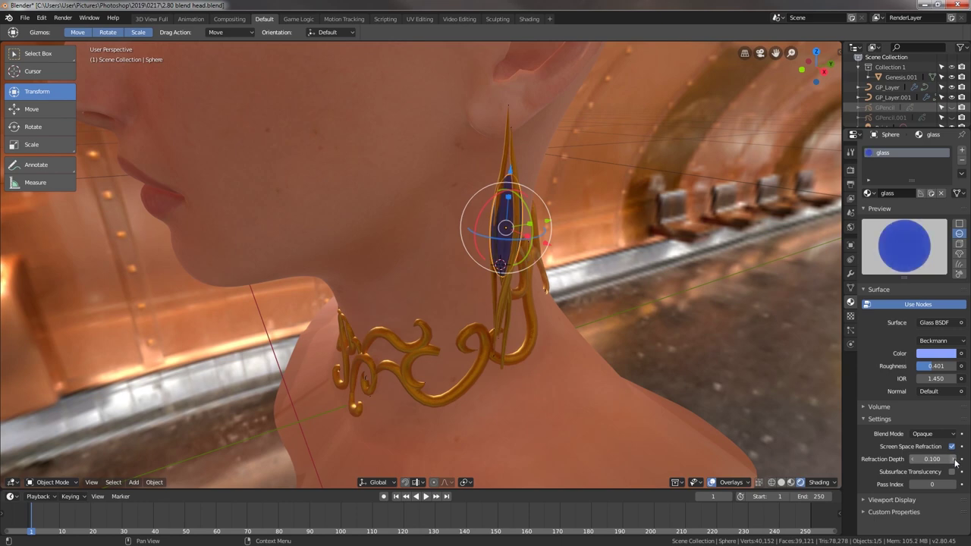
pyautogui.click(935, 459)
pyautogui.write('0.050')
pyautogui.press('Return')
pyautogui.moveTo(729, 304)
pyautogui.mouseDown(button='middle')
pyautogui.moveTo(606, 307)
pyautogui.moveTo(637, 302)
pyautogui.mouseUp(button='middle')
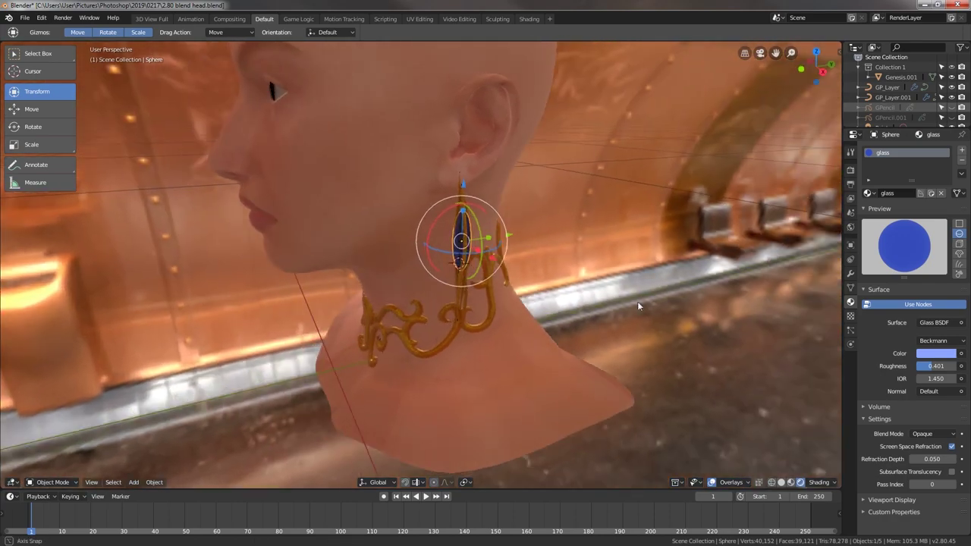
pyautogui.hotkey('ctrl', 'a')
# Step: Apply the gem's location and give it an X-axis Mirror modifier
pyautogui.click(637, 303)
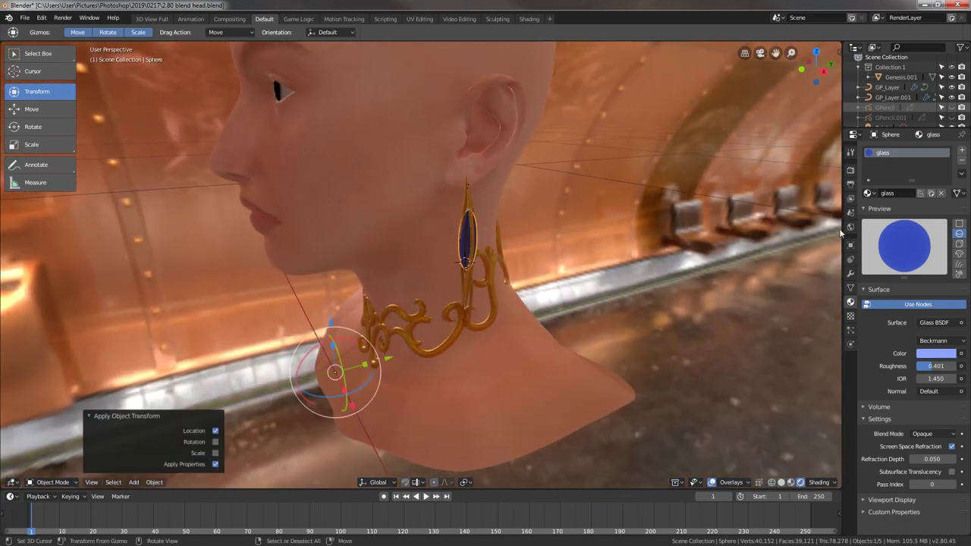
pyautogui.click(850, 273)
pyautogui.click(895, 151)
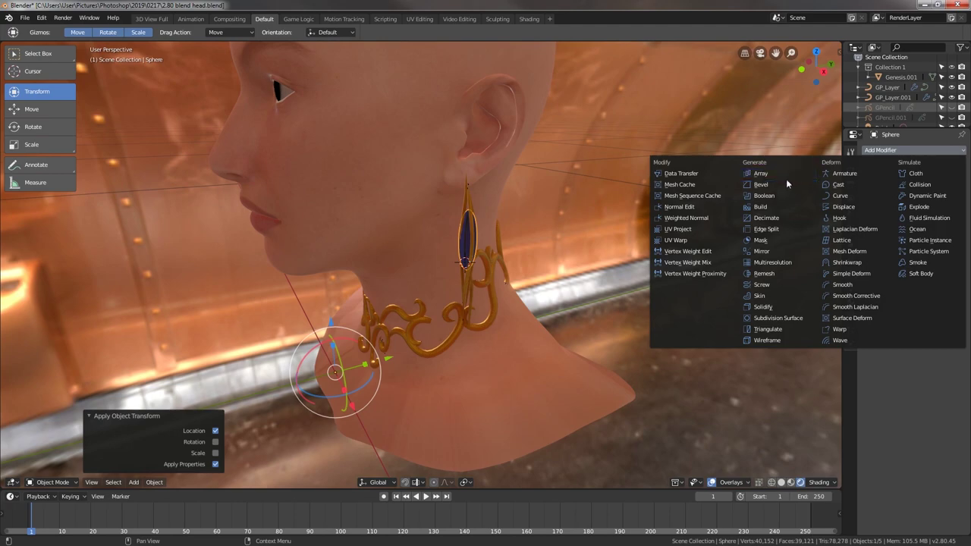
pyautogui.click(762, 251)
# Step: Orbit and zoom around the bust to check the blue gem in both earrings
pyautogui.moveTo(448, 234)
pyautogui.mouseDown(button='middle')
pyautogui.moveTo(554, 234)
pyautogui.moveTo(505, 244)
pyautogui.moveTo(542, 251)
pyautogui.moveTo(533, 255)
pyautogui.moveTo(471, 249)
pyautogui.mouseUp(button='middle')
pyautogui.scroll(3, 524, 251)
pyautogui.scroll(-2, 466, 250)
pyautogui.scroll(-3, 466, 253)
pyautogui.moveTo(589, 318)
pyautogui.mouseDown(button='middle')
pyautogui.moveTo(484, 322)
pyautogui.moveTo(503, 309)
pyautogui.mouseUp(button='middle')
pyautogui.scroll(-5, 430, 326)
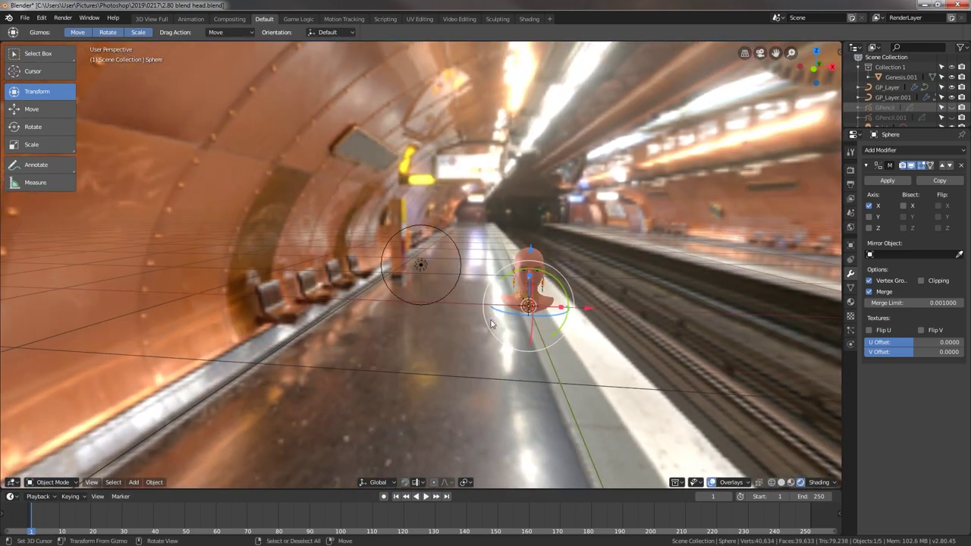
pyautogui.moveTo(624, 340); pyautogui.dragTo(520, 288, button='middle')
pyautogui.scroll(3, 520, 301)
pyautogui.scroll(5, 520, 301)
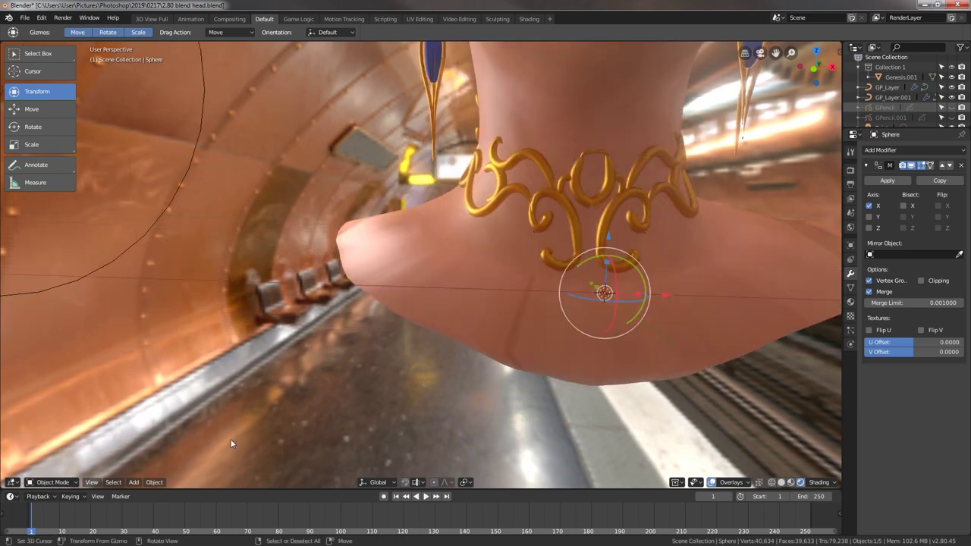
pyautogui.click(133, 483)
pyautogui.moveTo(152, 470)
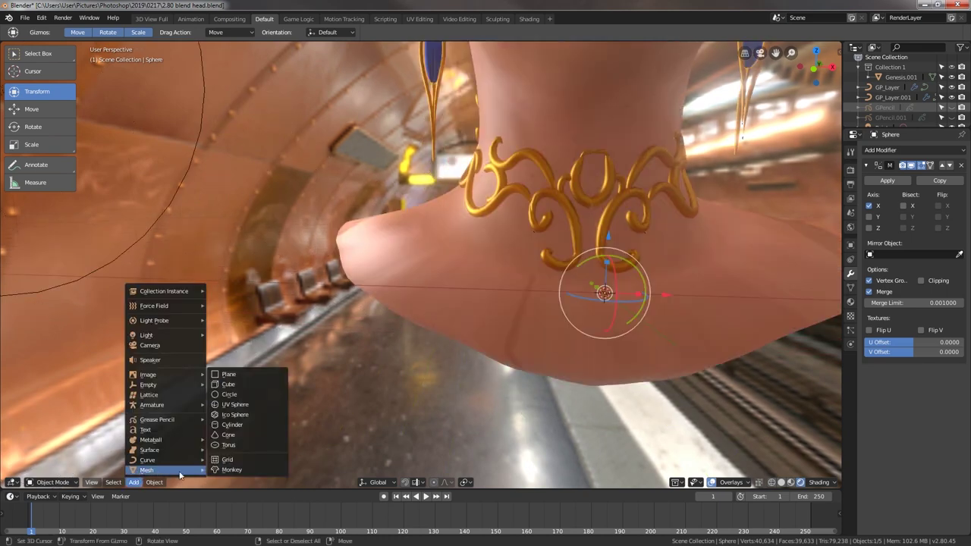
# Step: Add a UV sphere and shrink it to 0.221 scale
pyautogui.click(246, 408)
pyautogui.press('s')
pyautogui.click(655, 369)
pyautogui.press('s')
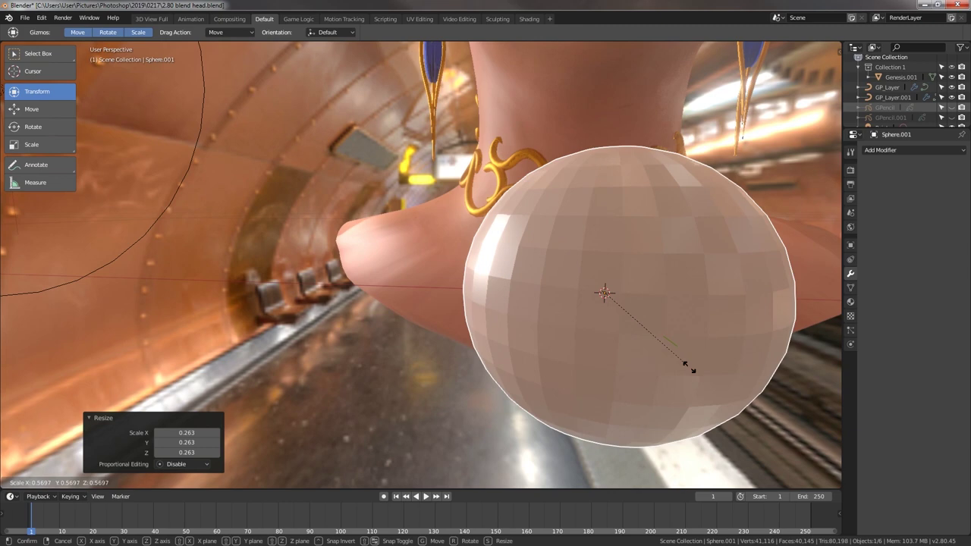
pyautogui.click(685, 369)
pyautogui.moveTo(685, 369)
pyautogui.mouseDown(button='middle')
pyautogui.moveTo(484, 359)
pyautogui.moveTo(547, 294)
pyautogui.mouseUp(button='middle')
pyautogui.press('s')
pyautogui.click(423, 310)
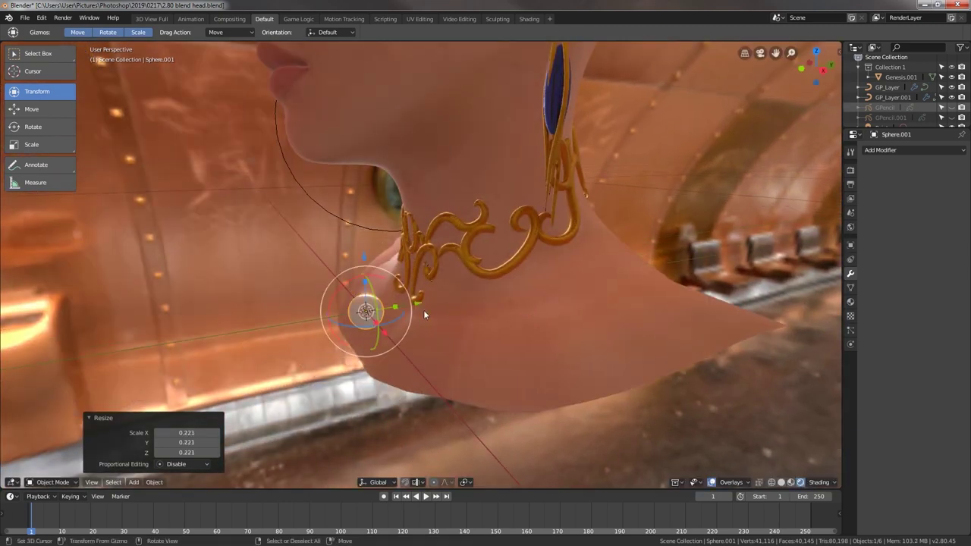
# Step: Move the sphere up along Z and along Y onto the choker, scaling it to 0.383
pyautogui.press('g')
pyautogui.press('z')
pyautogui.click(417, 229)
pyautogui.press('g')
pyautogui.press('y')
pyautogui.click(454, 226)
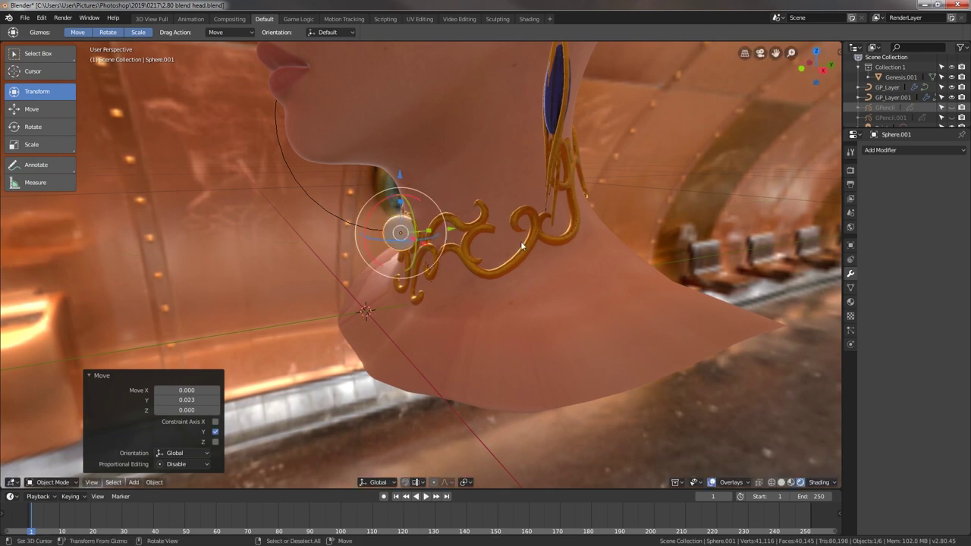
pyautogui.press('s')
pyautogui.click(435, 237)
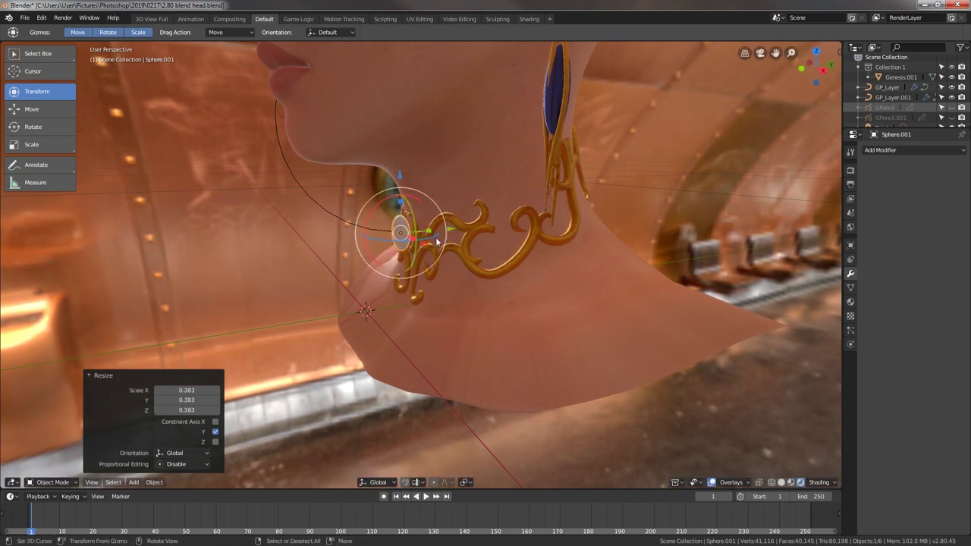
# Step: In front view, narrow the sphere along X into an oval
pyautogui.moveTo(524, 223)
pyautogui.mouseDown(button='middle')
pyautogui.moveTo(582, 291)
pyautogui.moveTo(596, 288)
pyautogui.mouseUp(button='middle')
pyautogui.press('KP_1')
pyautogui.scroll(4, 598, 287)
pyautogui.scroll(3, 512, 263)
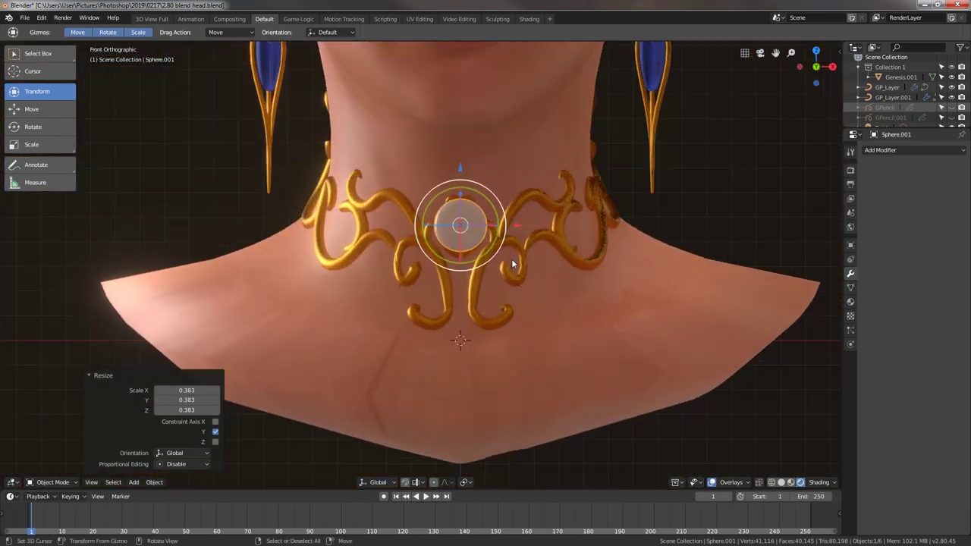
pyautogui.scroll(3, 515, 273)
pyautogui.scroll(3, 508, 311)
pyautogui.press('s')
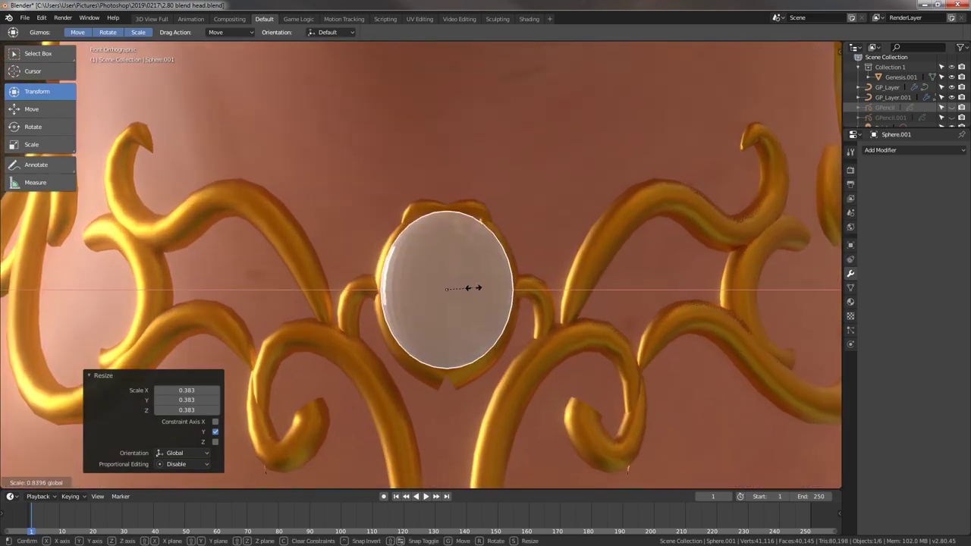
pyautogui.press('x')
pyautogui.click(471, 292)
# Step: Flatten the oval along Y and nudge it 0.005 along Y into the choker's pendant
pyautogui.moveTo(501, 334)
pyautogui.mouseDown(button='middle')
pyautogui.moveTo(445, 356)
pyautogui.moveTo(429, 345)
pyautogui.moveTo(551, 258)
pyautogui.moveTo(560, 287)
pyautogui.moveTo(465, 289)
pyautogui.mouseUp(button='middle')
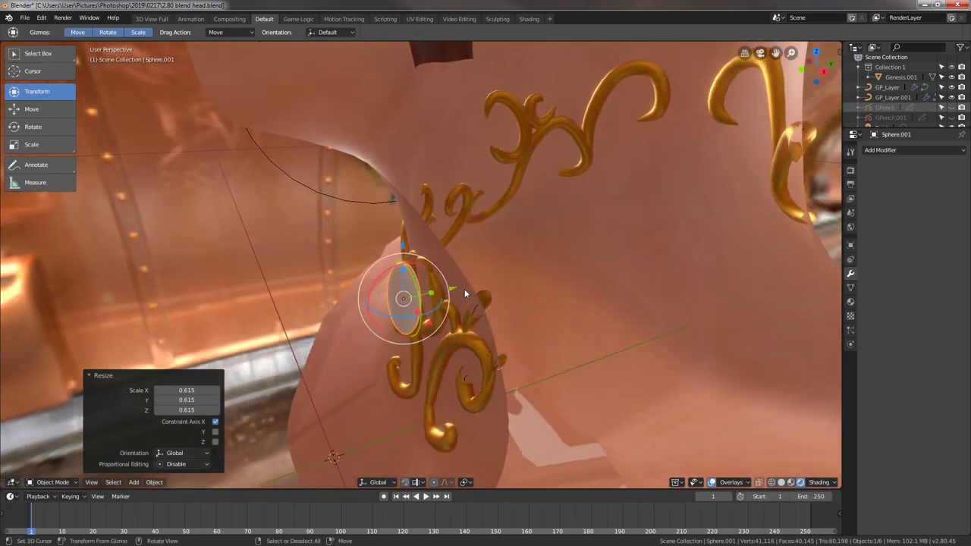
pyautogui.press('s')
pyautogui.press('y')
pyautogui.click(452, 289)
pyautogui.press('g')
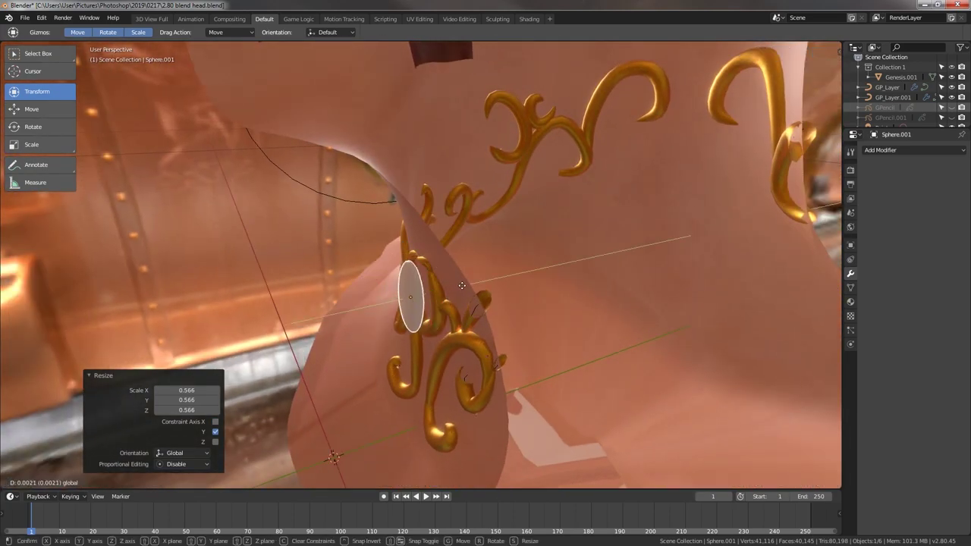
pyautogui.click(471, 292)
pyautogui.moveTo(471, 292)
pyautogui.mouseDown(button='middle')
pyautogui.moveTo(611, 276)
pyautogui.moveTo(666, 310)
pyautogui.moveTo(618, 302)
pyautogui.mouseUp(button='middle')
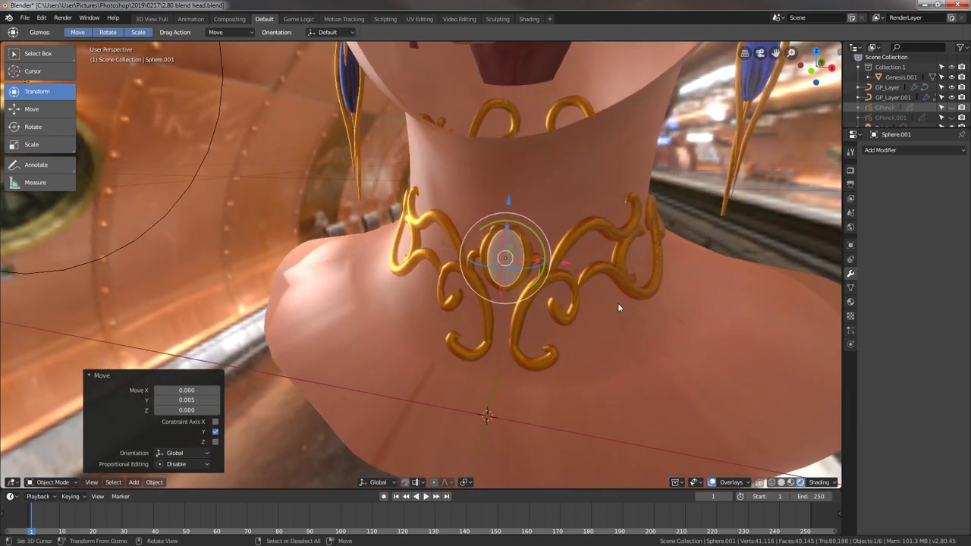
pyautogui.click(850, 302)
# Step: Assign the existing 'glass' material to Sphere.001
pyautogui.click(867, 193)
pyautogui.write('glass')
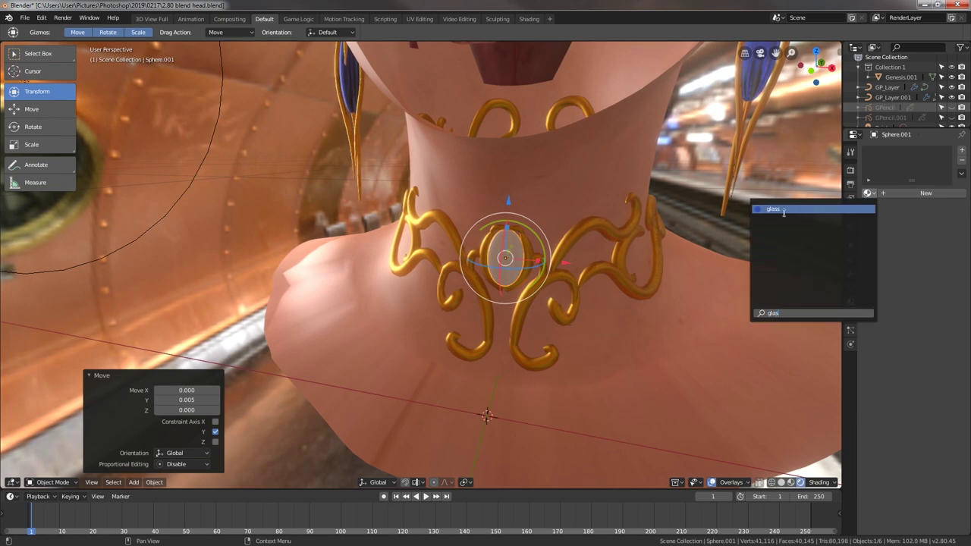
pyautogui.click(784, 209)
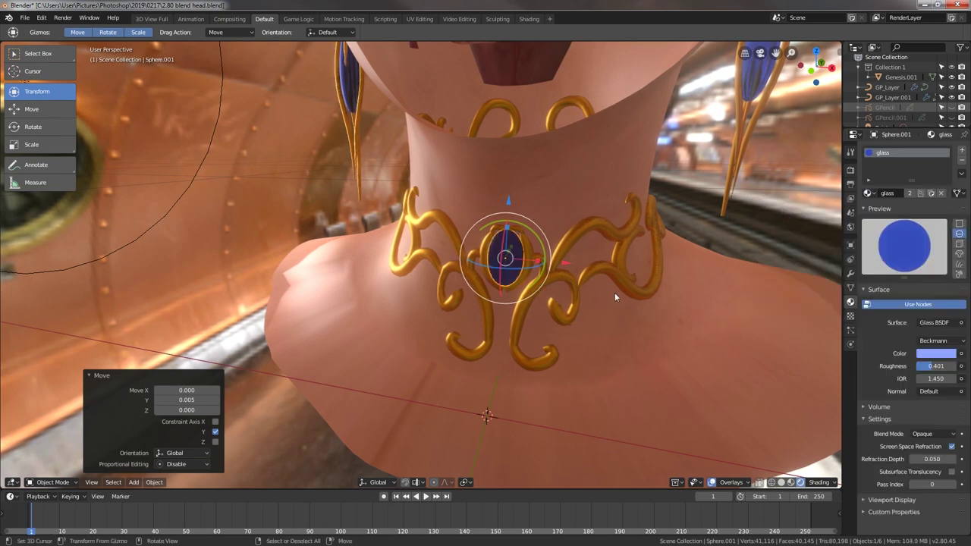
pyautogui.moveTo(632, 287)
pyautogui.mouseDown(button='middle')
pyautogui.moveTo(688, 304)
pyautogui.moveTo(696, 298)
pyautogui.moveTo(691, 304)
pyautogui.mouseUp(button='middle')
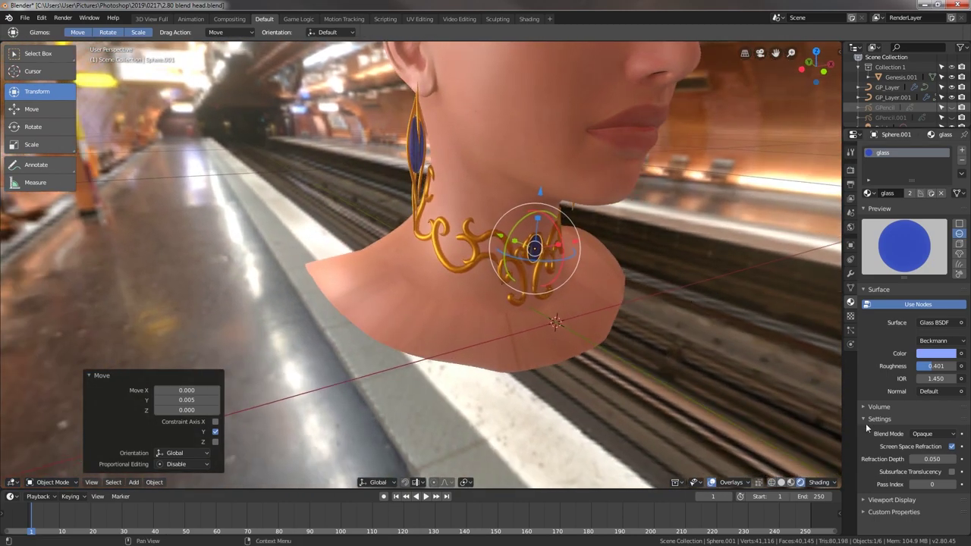
# Step: Turn on Subsurface Translucency in the glass material settings
pyautogui.click(952, 472)
pyautogui.moveTo(675, 349)
pyautogui.mouseDown(button='middle')
pyautogui.moveTo(586, 339)
pyautogui.moveTo(692, 339)
pyautogui.moveTo(666, 315)
pyautogui.moveTo(591, 288)
pyautogui.moveTo(514, 300)
pyautogui.mouseUp(button='middle')
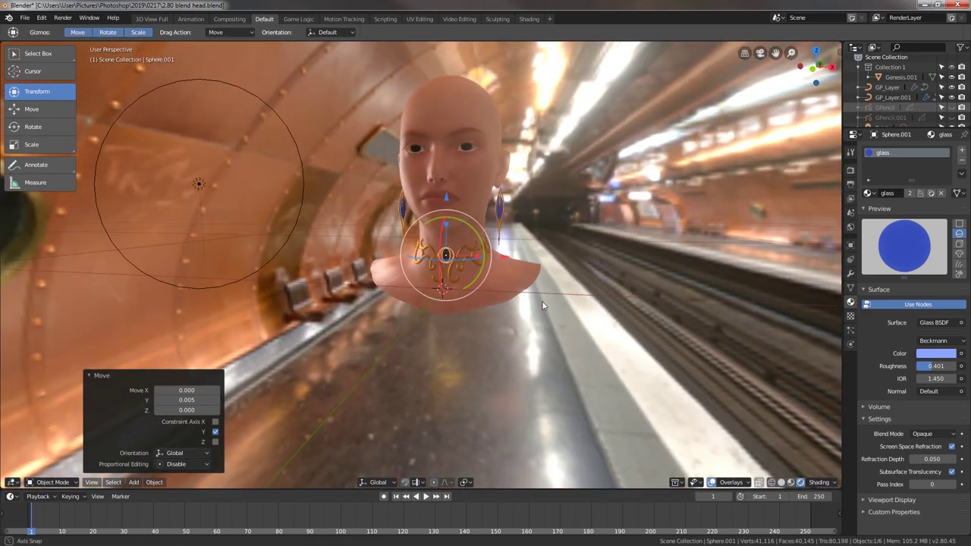
pyautogui.scroll(6, 513, 300)
# Step: Convert the GP_Layer.001 choker to a mesh with Keep Original enabled
pyautogui.click(589, 287)
pyautogui.click(589, 287)
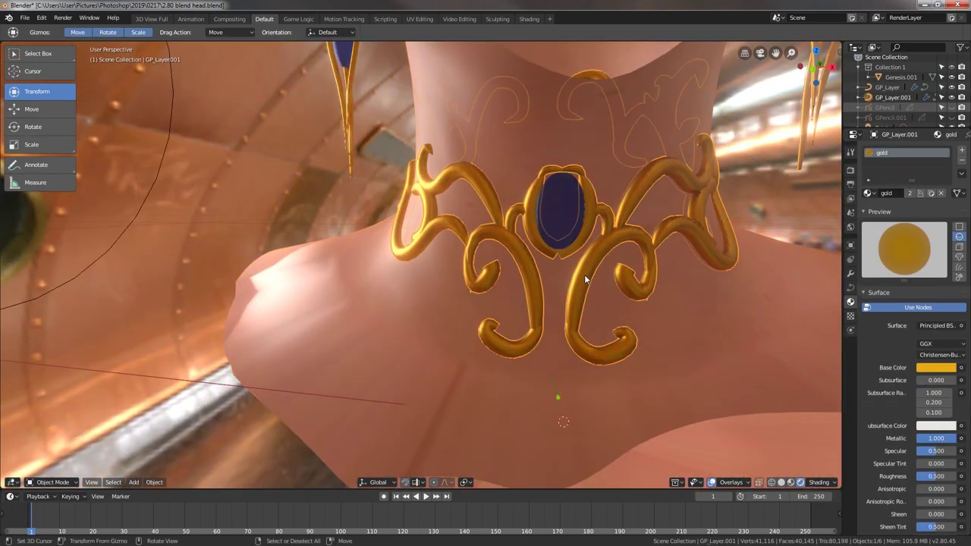
pyautogui.scroll(-5, 585, 275)
pyautogui.moveTo(583, 278); pyautogui.dragTo(616, 297, button='middle')
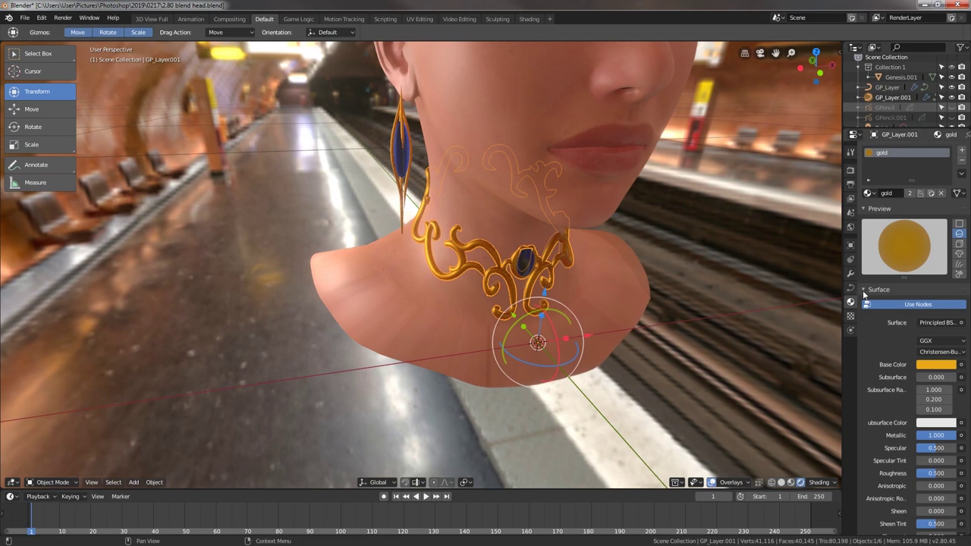
pyautogui.press('F3')
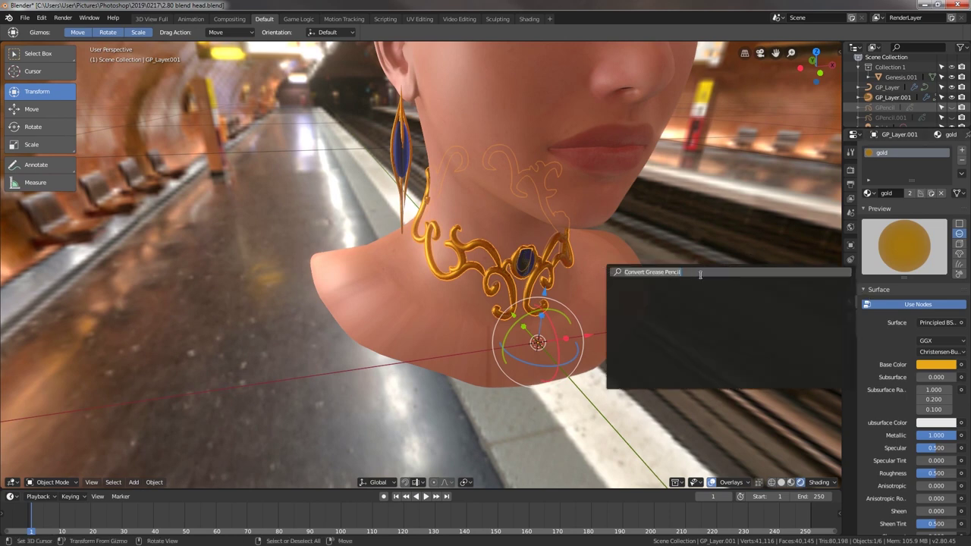
pyautogui.write('conv')
pyautogui.click(688, 291)
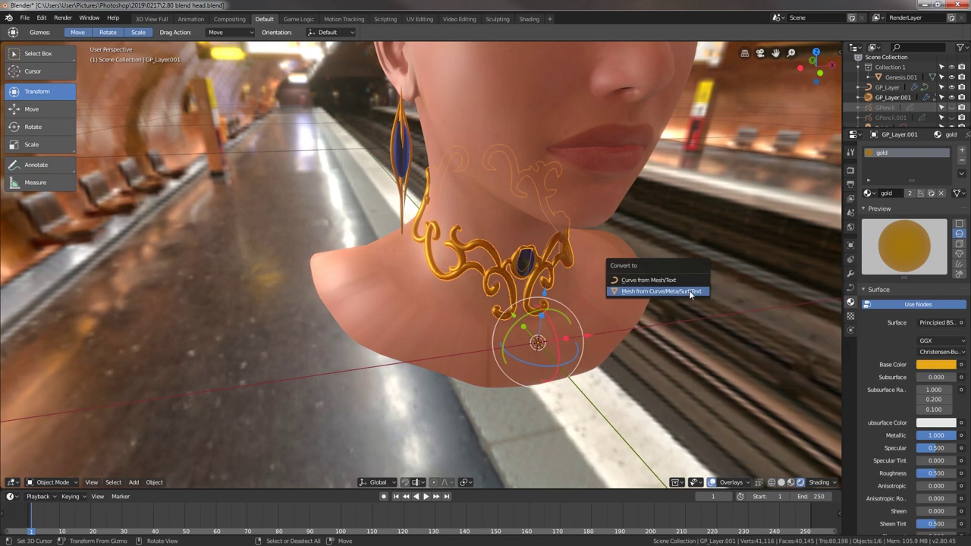
pyautogui.click(675, 294)
pyautogui.moveTo(675, 295); pyautogui.dragTo(665, 293, button='middle')
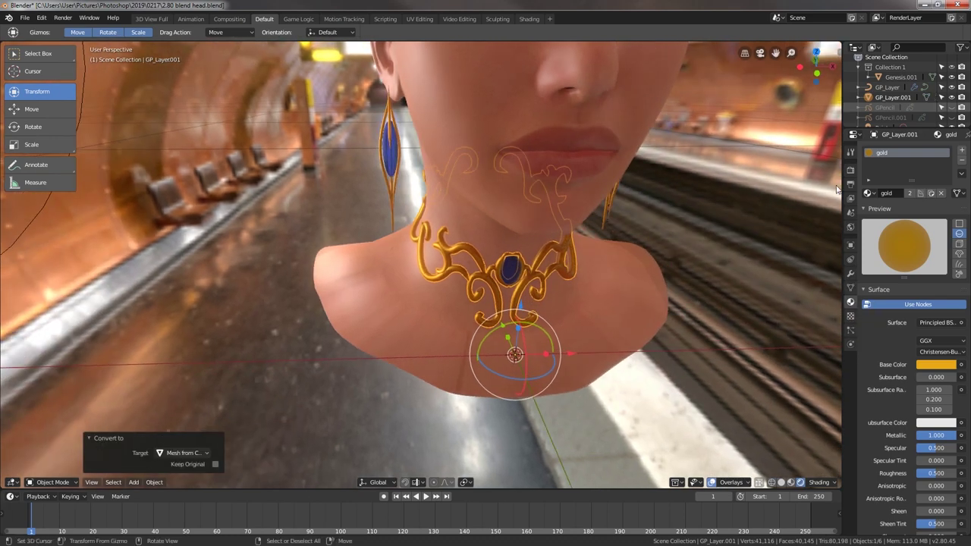
pyautogui.click(215, 465)
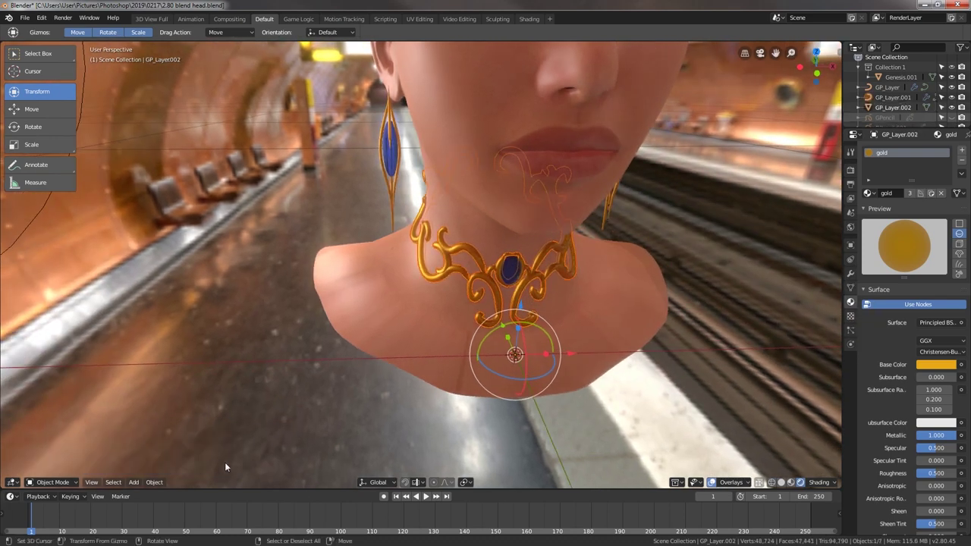
# Step: Hide the original GP_Layer.001, select the new GP_Layer.002 mesh, and use Solid shading
pyautogui.scroll(-2, 892, 118)
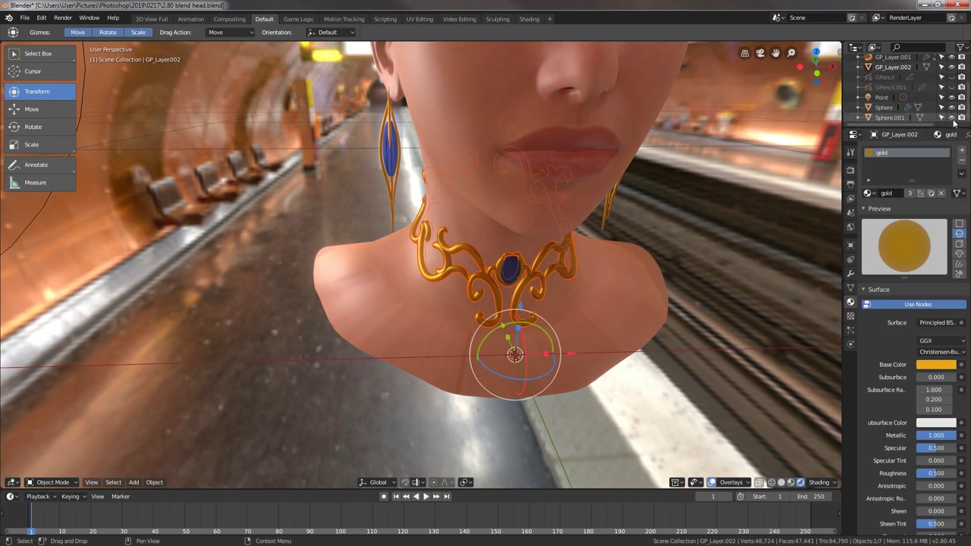
pyautogui.scroll(3, 953, 114)
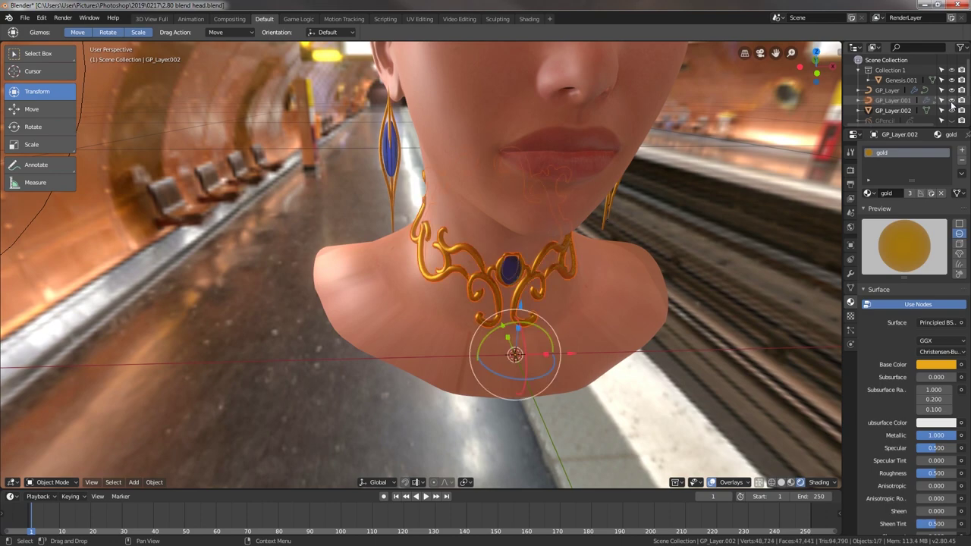
pyautogui.click(952, 101)
pyautogui.moveTo(640, 254); pyautogui.dragTo(507, 259, button='middle')
pyautogui.click(507, 259)
pyautogui.moveTo(562, 289)
pyautogui.mouseDown(button='middle')
pyautogui.moveTo(551, 271)
pyautogui.moveTo(566, 258)
pyautogui.mouseUp(button='middle')
pyautogui.click(772, 482)
pyautogui.hotkey('ctrl', 'Tab')
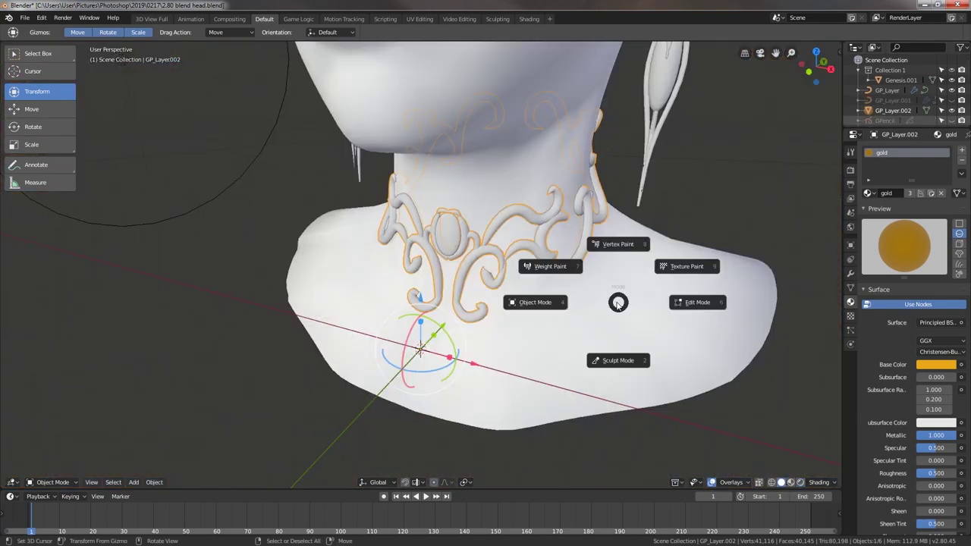
# Step: Put the GP_Layer.002 choker mesh in Edit Mode and orbit around the neck to inspect it
pyautogui.click(688, 317)
pyautogui.moveTo(689, 317)
pyautogui.mouseDown(button='middle')
pyautogui.moveTo(443, 285)
pyautogui.moveTo(625, 264)
pyautogui.moveTo(559, 254)
pyautogui.mouseUp(button='middle')
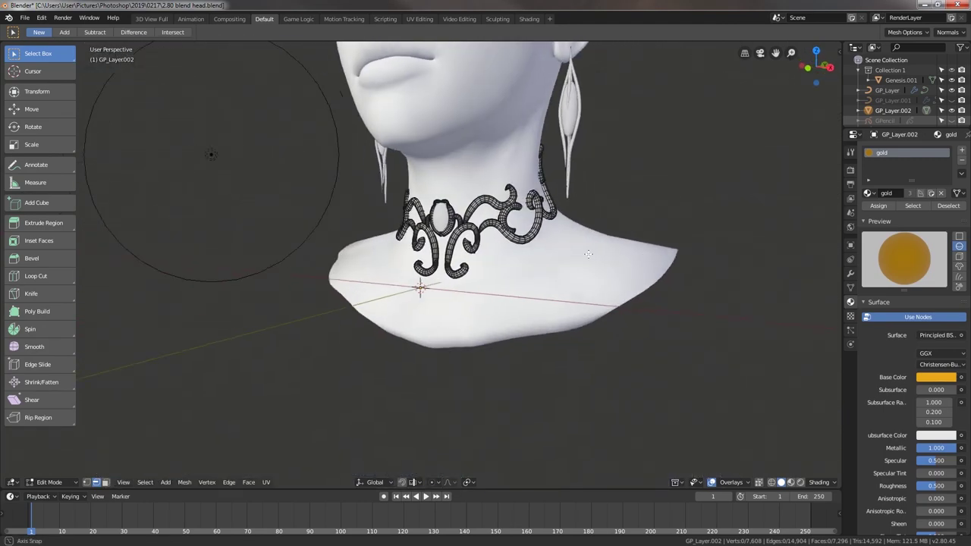
pyautogui.moveTo(559, 254); pyautogui.dragTo(450, 261, button='middle')
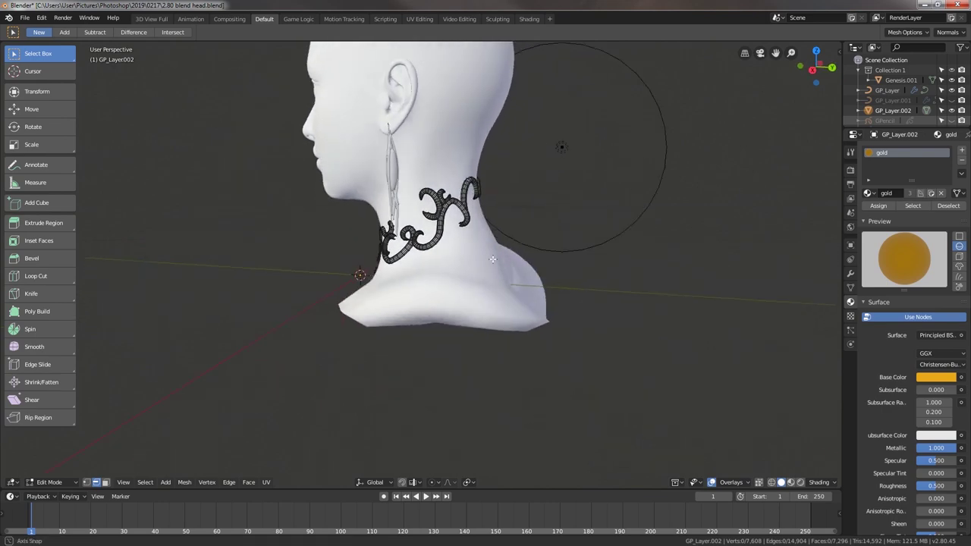
pyautogui.moveTo(449, 261); pyautogui.dragTo(303, 258, button='middle')
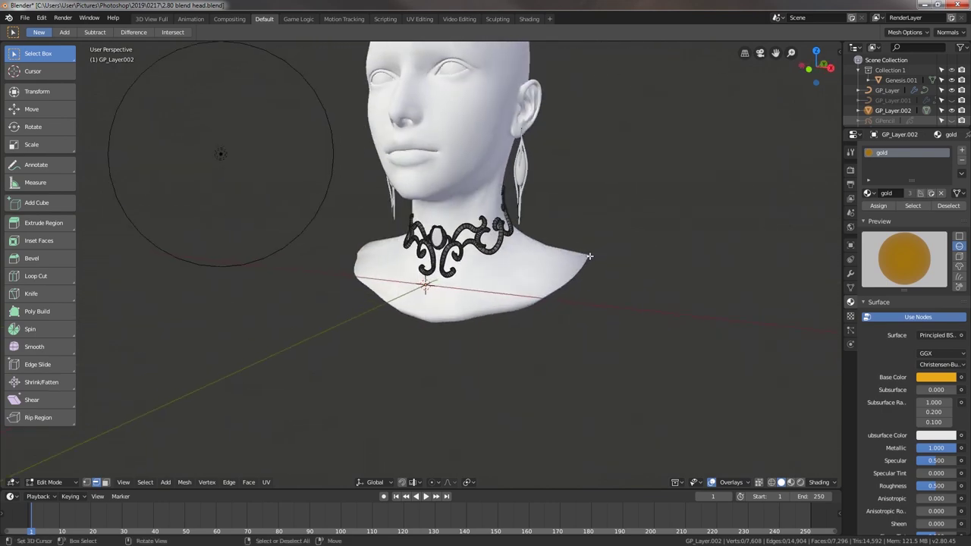